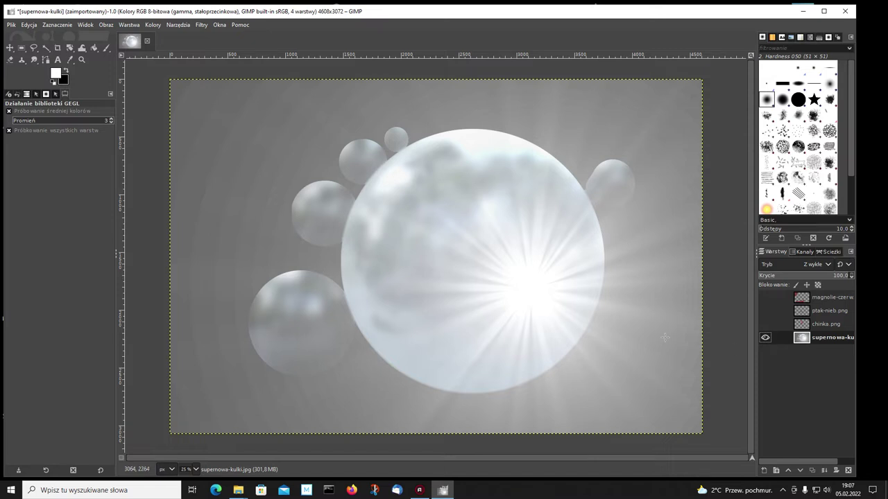
Preview the supernowa-kulki, chinka.png, ptak-nieb.png and magnolie-czerw layers individually, leaving all hidden
{"action": "left_click", "coordinate": [765, 338]}
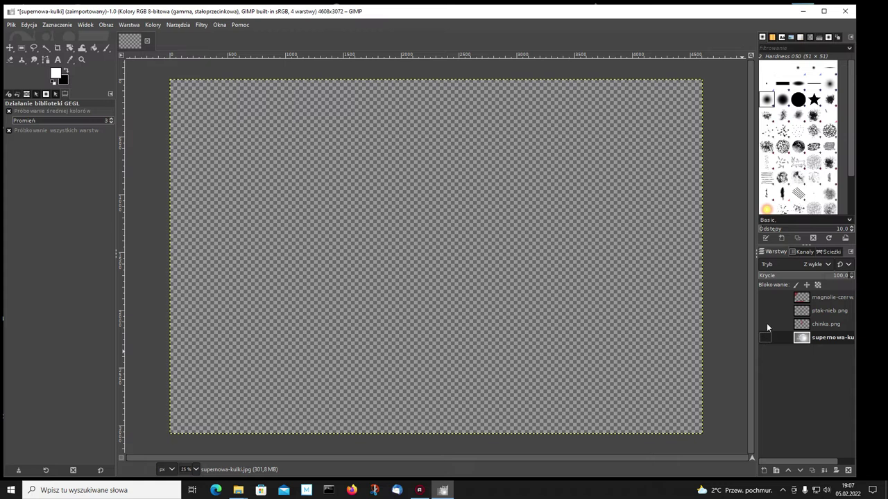
{"action": "left_click", "coordinate": [765, 324]}
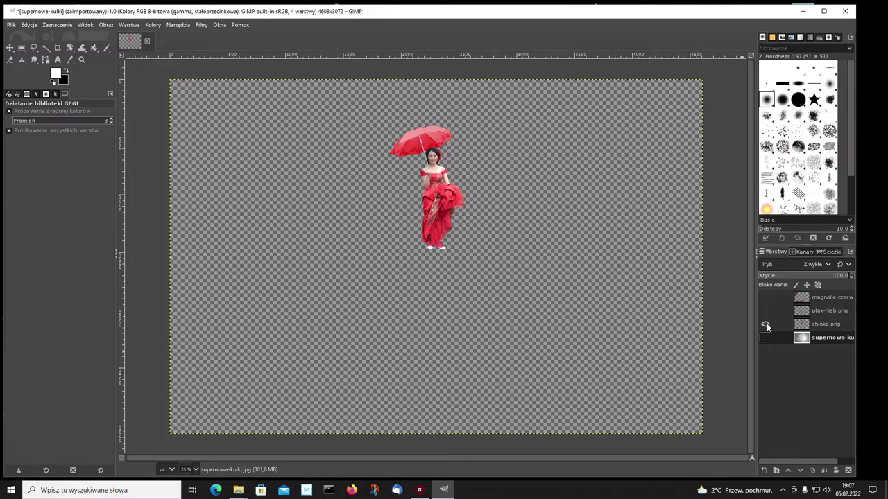
{"action": "left_click", "coordinate": [765, 324]}
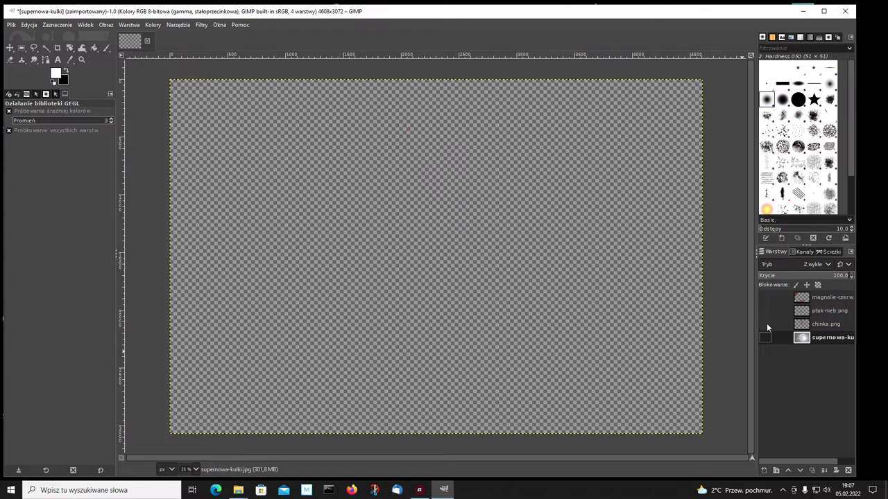
{"action": "left_click", "coordinate": [765, 311]}
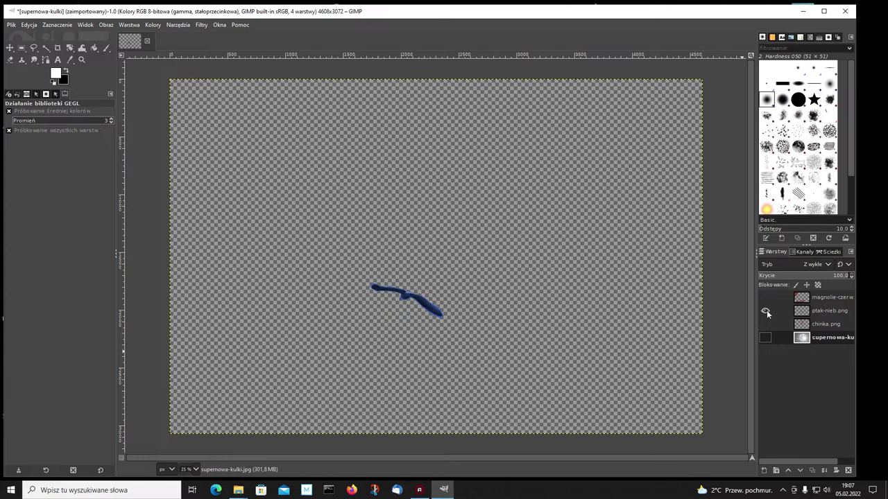
{"action": "left_click", "coordinate": [766, 311]}
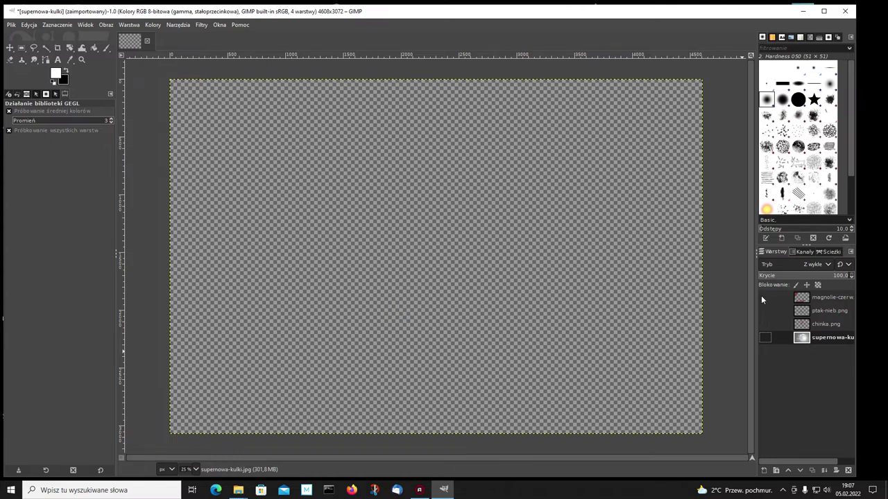
{"action": "left_click", "coordinate": [764, 298]}
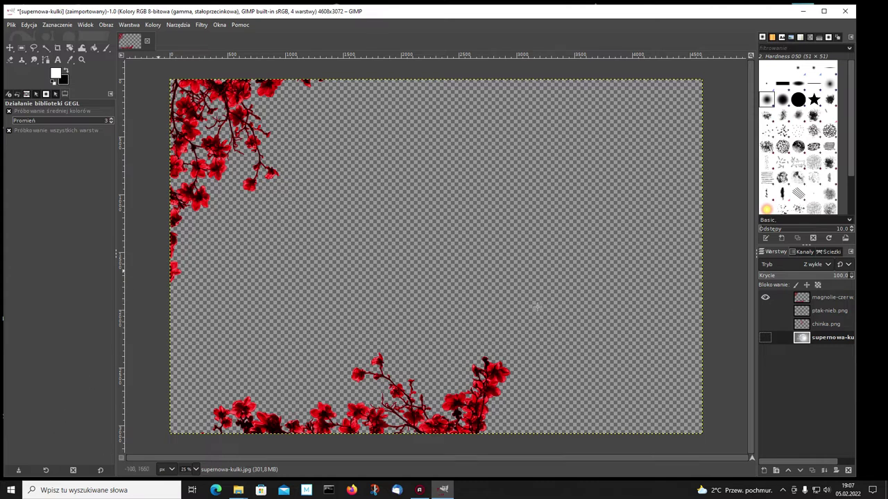
{"action": "left_click", "coordinate": [764, 297]}
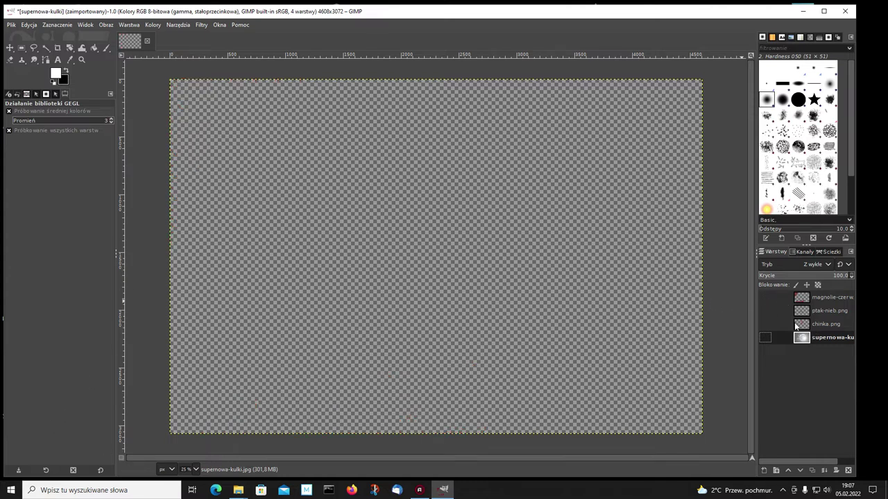
Raise the chinka.png woman layer to the top and show the woman and bird layers
{"action": "left_click", "coordinate": [799, 325]}
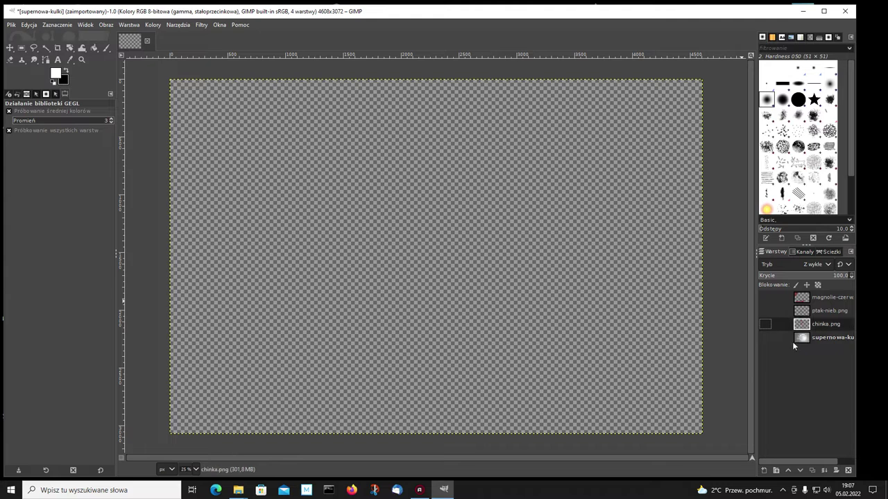
{"action": "left_click", "coordinate": [788, 471]}
{"action": "left_click", "coordinate": [789, 471]}
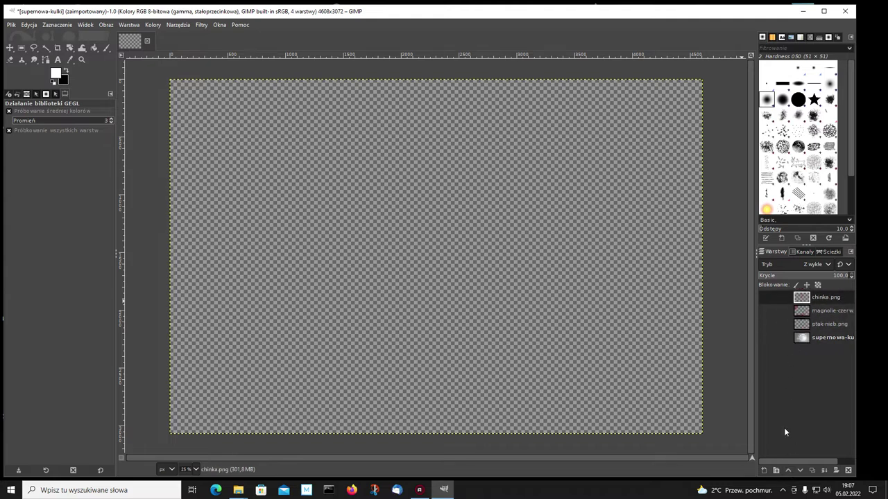
{"action": "left_click", "coordinate": [766, 298]}
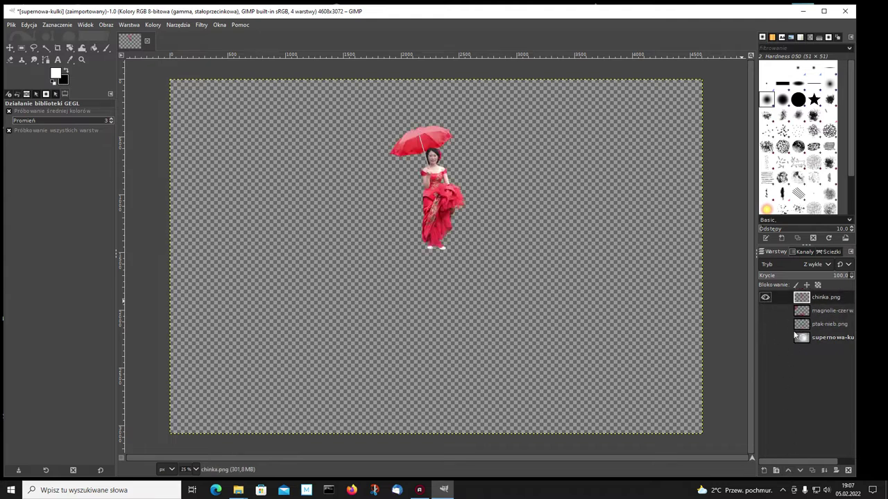
{"action": "left_click", "coordinate": [763, 324]}
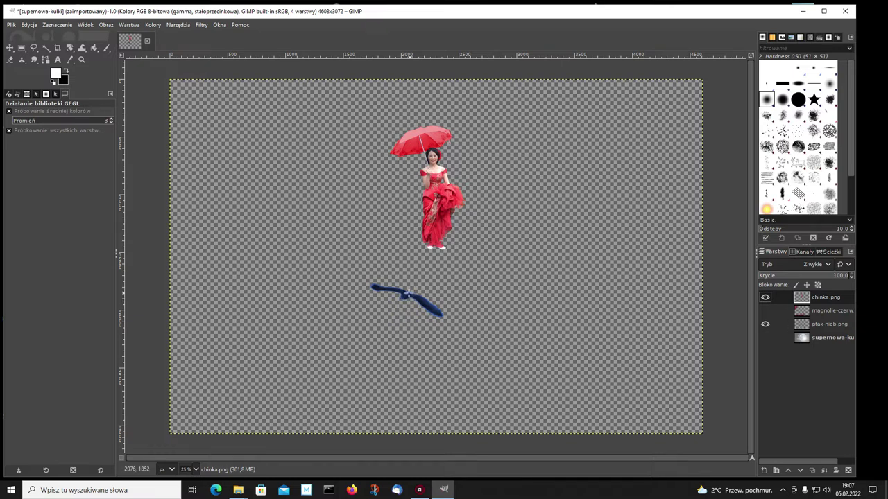
Move the blue bird beneath the woman's feet and show the bubble background again
{"action": "left_click", "coordinate": [9, 47]}
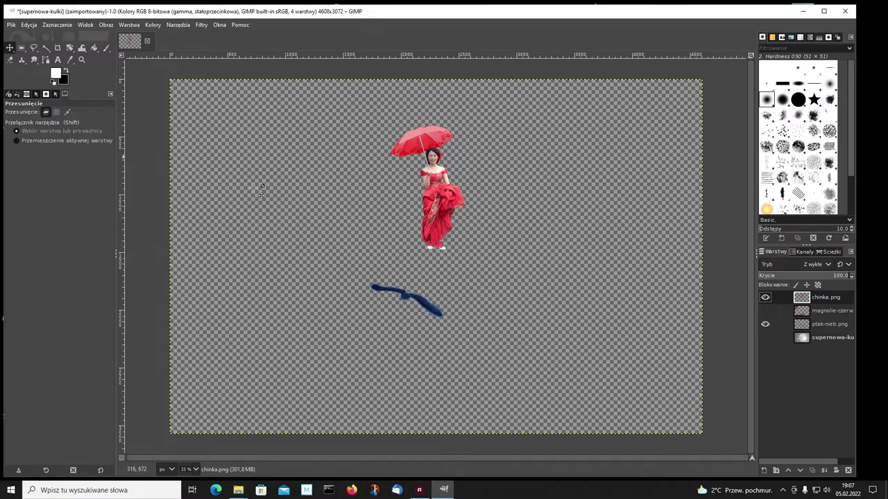
{"action": "mouse_move", "coordinate": [409, 294]}
{"action": "left_mouse_down"}
{"action": "mouse_move", "coordinate": [423, 268]}
{"action": "mouse_move", "coordinate": [438, 276]}
{"action": "left_mouse_up"}
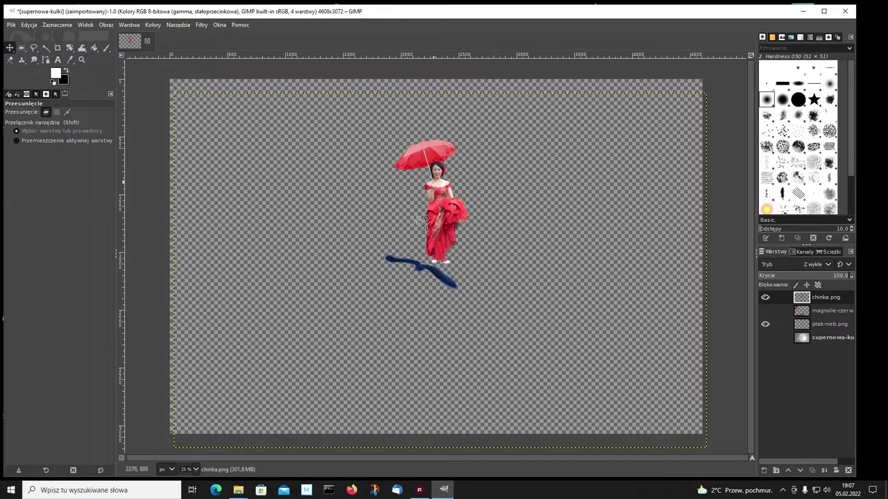
{"action": "left_click_drag", "start_coordinate": [417, 267], "coordinate": [433, 262]}
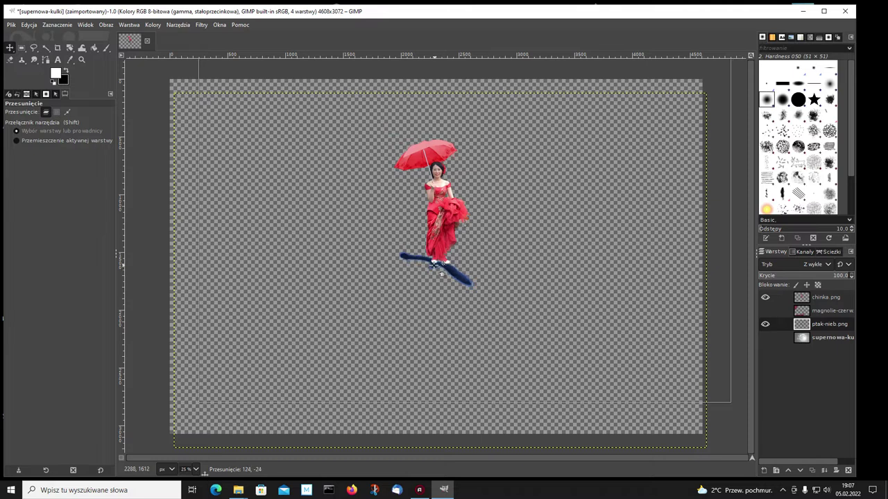
{"action": "key", "text": "Home"}
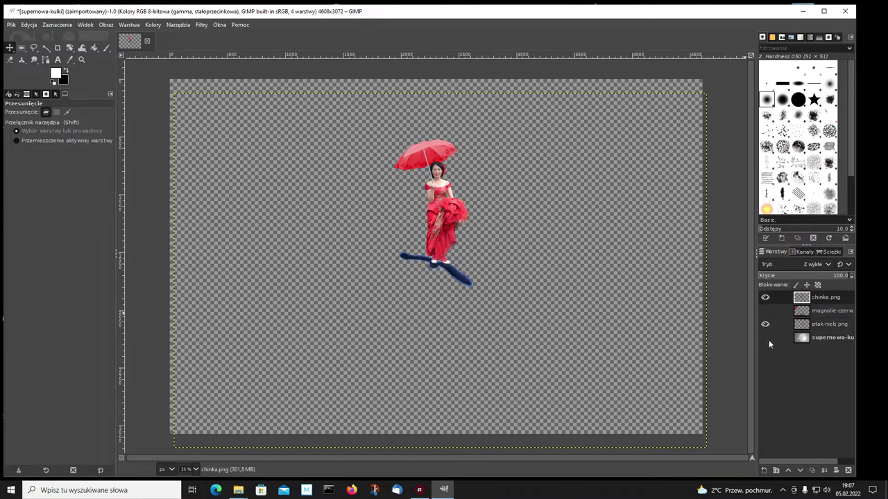
{"action": "left_click", "coordinate": [766, 338]}
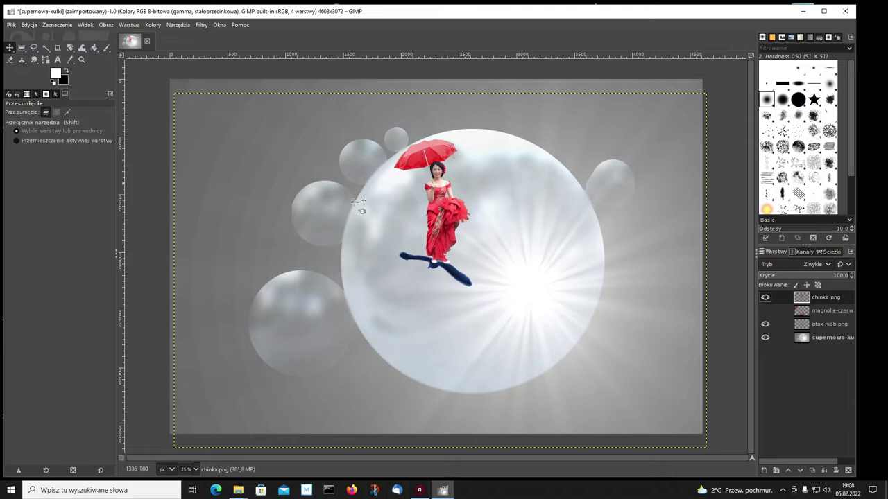
Shift the woman and bird right into the big bubble, the woman standing on the bird
{"action": "mouse_move", "coordinate": [444, 204]}
{"action": "left_mouse_down"}
{"action": "mouse_move", "coordinate": [533, 218]}
{"action": "mouse_move", "coordinate": [534, 226]}
{"action": "left_mouse_up"}
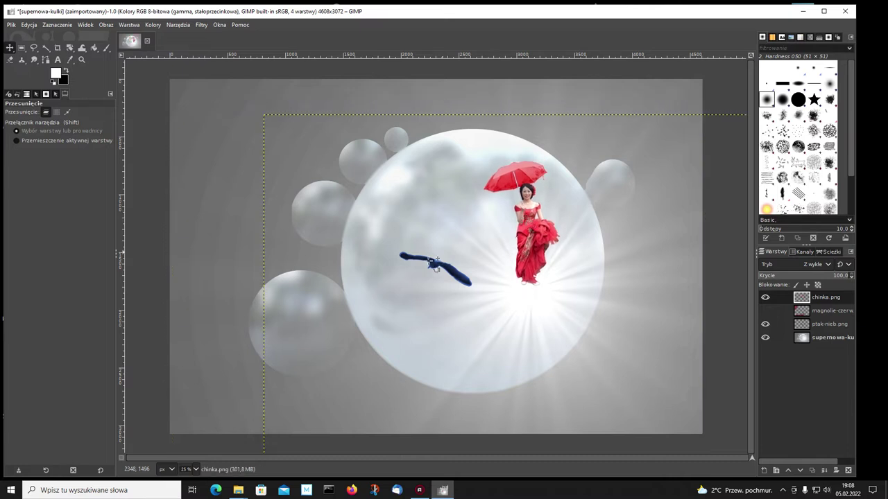
{"action": "left_click_drag", "start_coordinate": [447, 274], "coordinate": [527, 301]}
{"action": "left_click", "coordinate": [525, 239]}
{"action": "left_click_drag", "start_coordinate": [534, 244], "coordinate": [532, 255]}
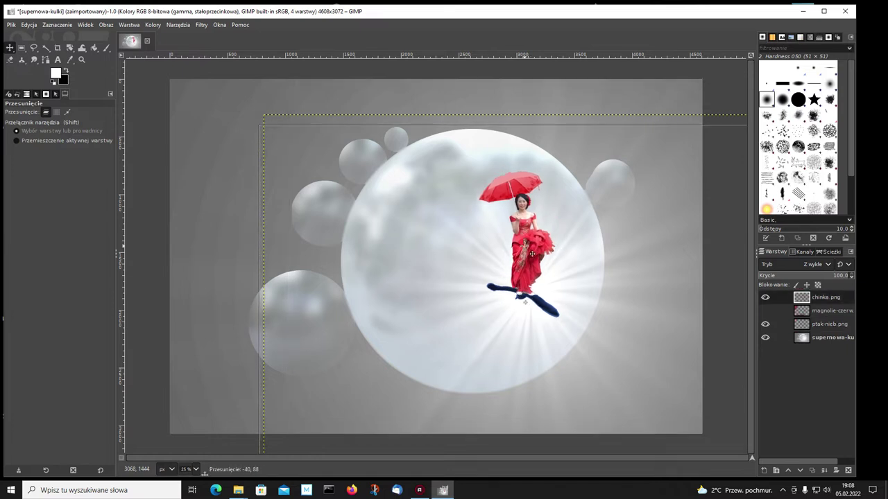
{"action": "left_click", "coordinate": [802, 337]}
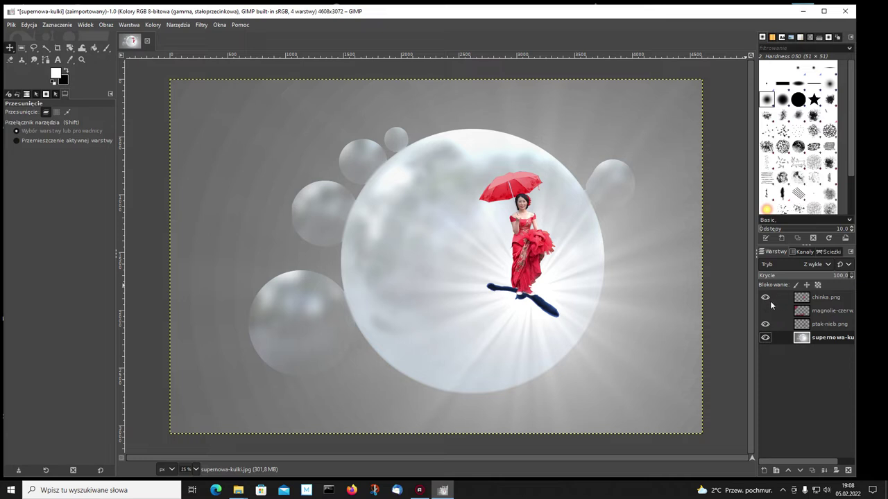
Restore the supernowa-kulki background and show the magnolie-czerw magnolia branches layer
{"action": "left_click", "coordinate": [766, 337]}
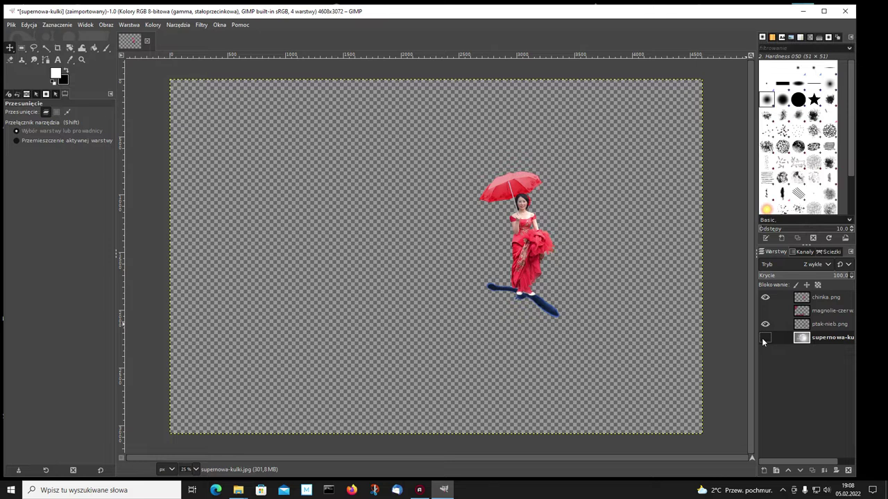
{"action": "left_click", "coordinate": [764, 338]}
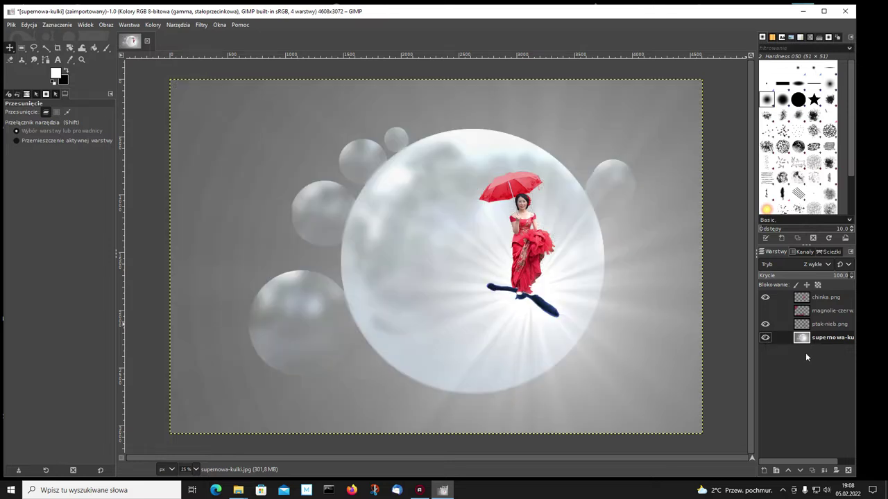
{"action": "left_click", "coordinate": [765, 311]}
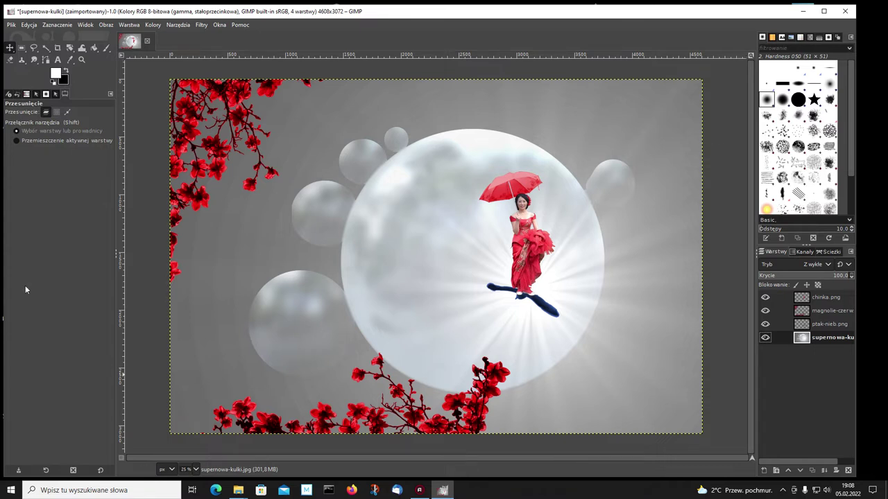
{"action": "left_click", "coordinate": [10, 25]}
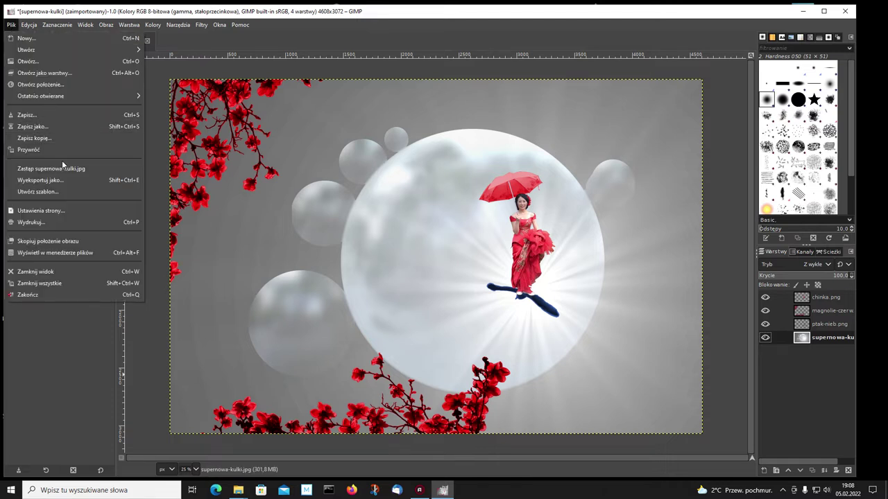
Export the image as CHINKA-MAGNOLIE.jpg at JPEG quality 98
{"action": "left_click", "coordinate": [50, 180]}
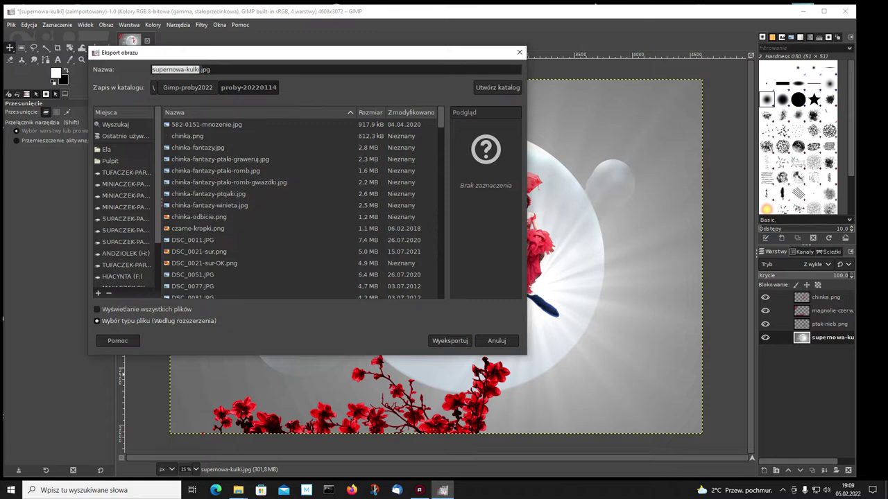
{"action": "left_click", "coordinate": [199, 69]}
{"action": "key", "text": "BackSpace"}
{"action": "key", "text": "BackSpace"}
{"action": "key", "text": "BackSpace"}
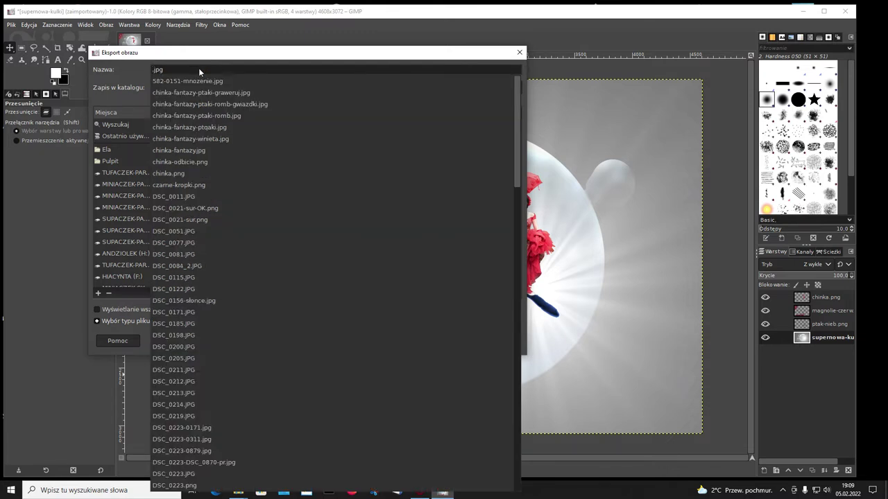
{"action": "type", "text": "CH"}
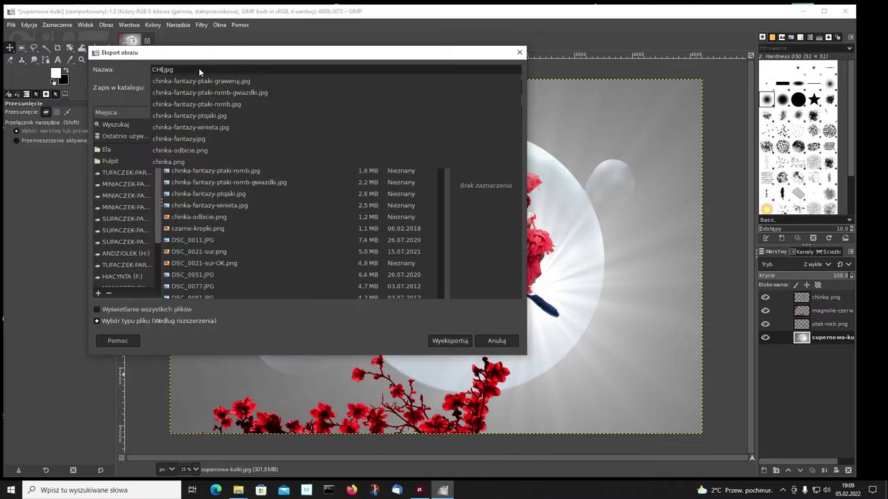
{"action": "type", "text": "INKA"}
{"action": "type", "text": "-"}
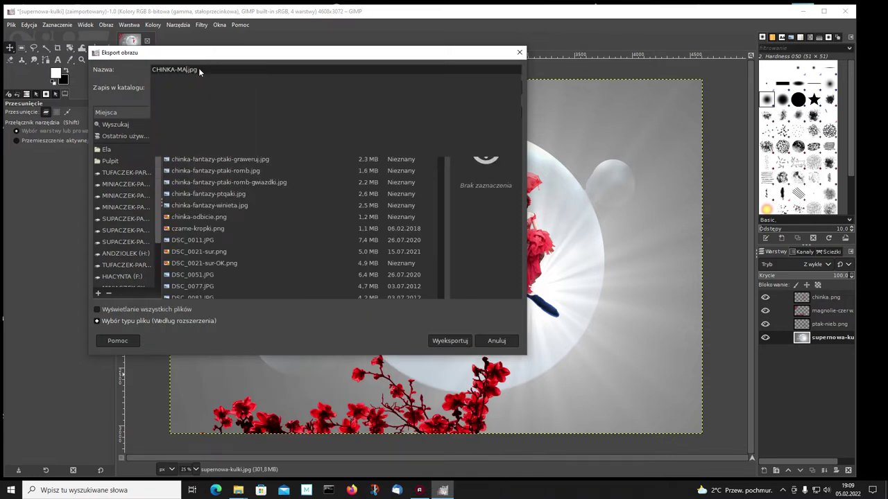
{"action": "type", "text": "MAGNOLIE"}
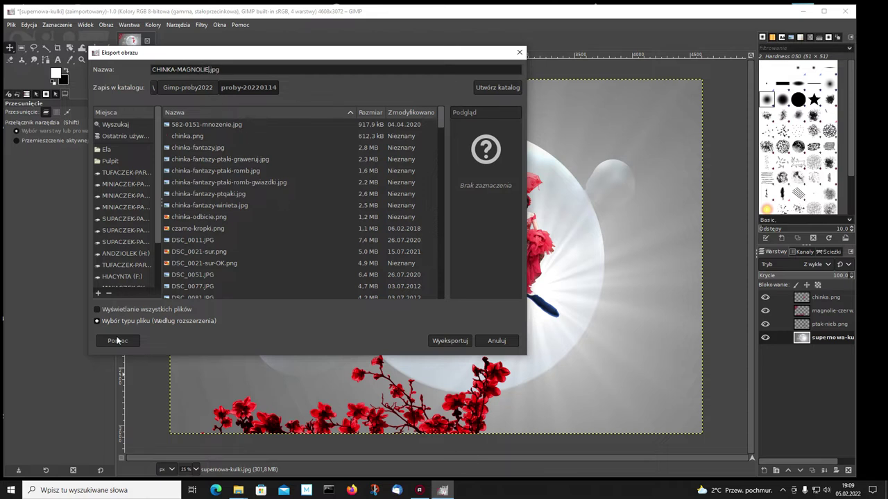
{"action": "left_click", "coordinate": [447, 342]}
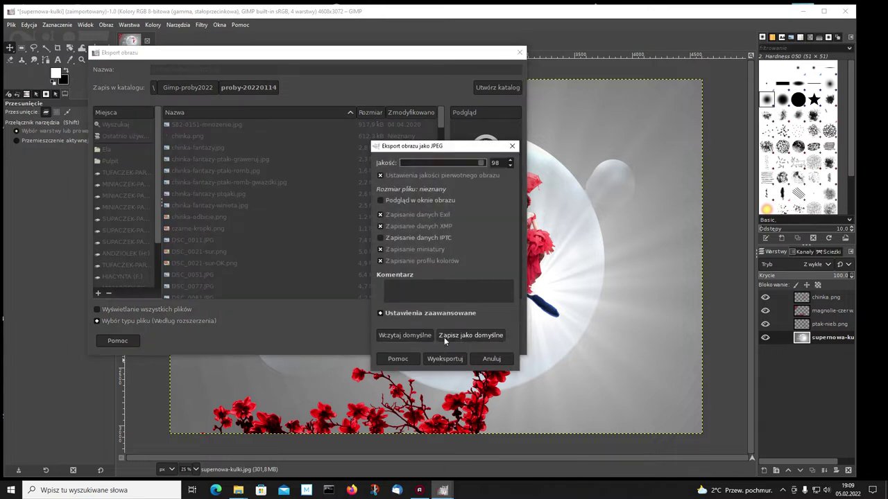
{"action": "left_click", "coordinate": [433, 359]}
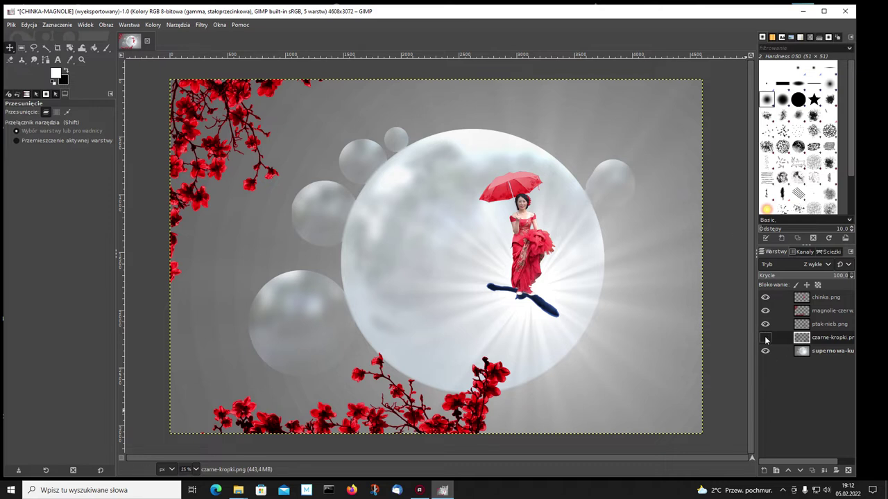
Show the czarne-kropki black dots layer, view it alone, then restore the other four layers
{"action": "left_click", "coordinate": [765, 337]}
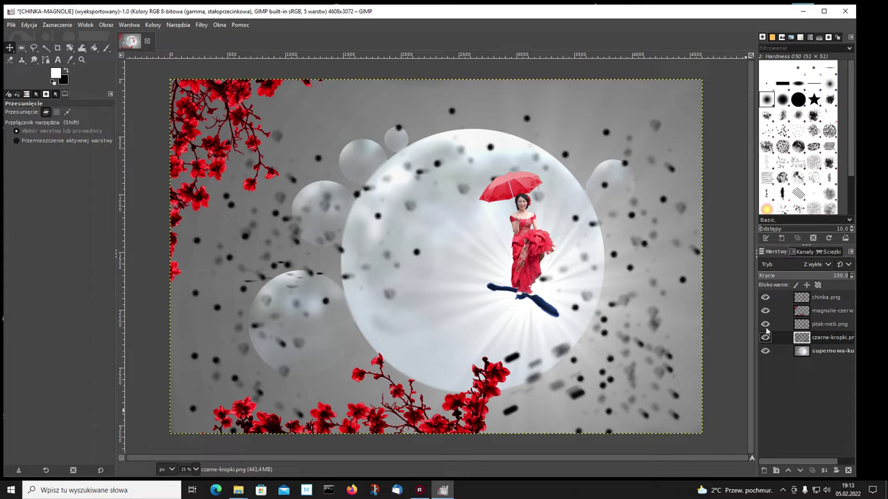
{"action": "left_click", "coordinate": [765, 324]}
{"action": "left_click", "coordinate": [765, 310]}
{"action": "left_click", "coordinate": [765, 297]}
{"action": "left_click", "coordinate": [765, 351]}
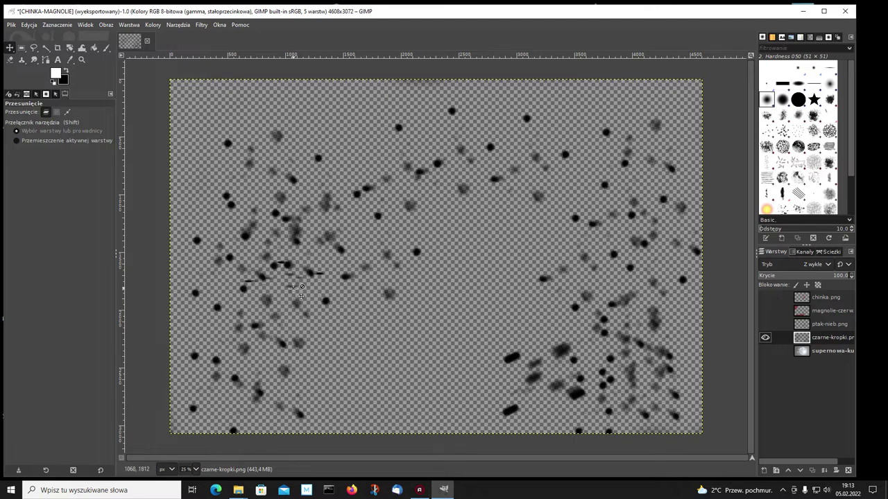
{"action": "left_click", "coordinate": [765, 297]}
{"action": "left_click", "coordinate": [765, 310]}
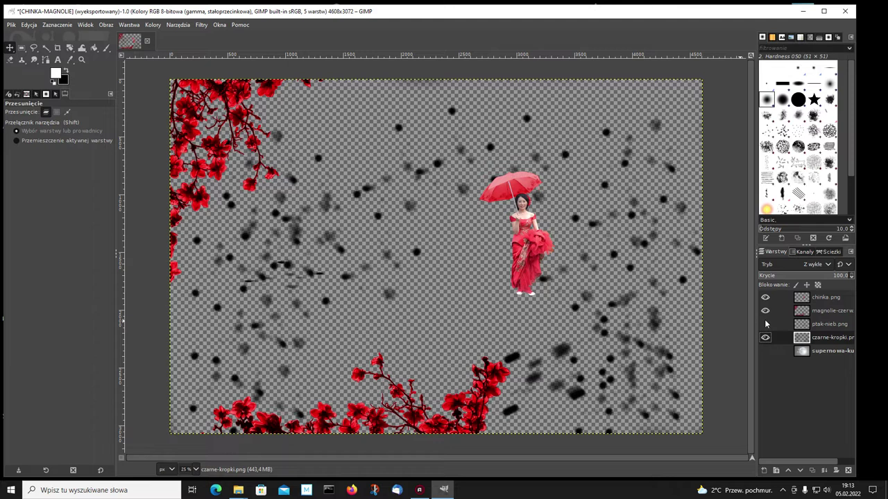
{"action": "left_click", "coordinate": [765, 324]}
{"action": "left_click", "coordinate": [765, 350]}
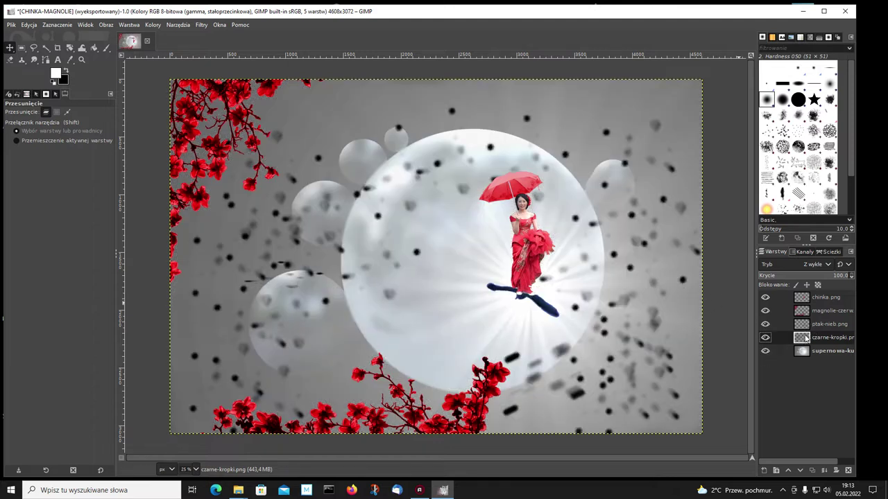
{"action": "left_click", "coordinate": [154, 26]}
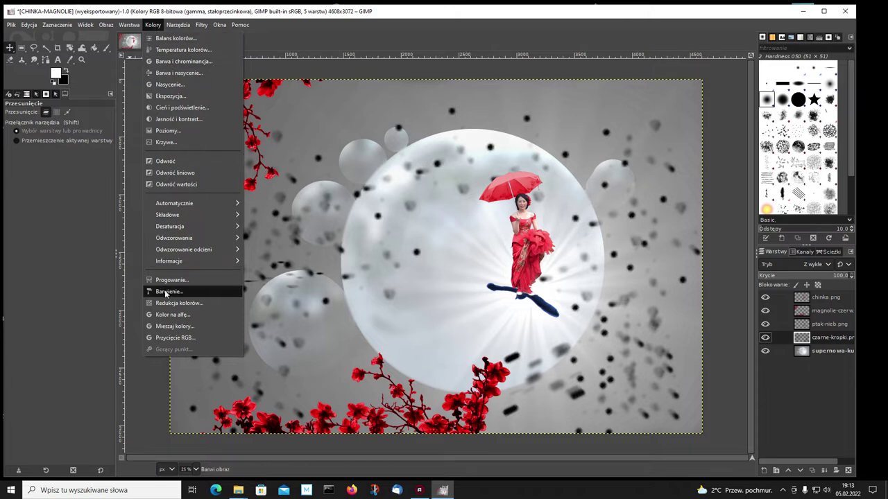
Open Colorize (Barwienie) on the dots and try a dark brown tint colour
{"action": "left_click", "coordinate": [166, 293]}
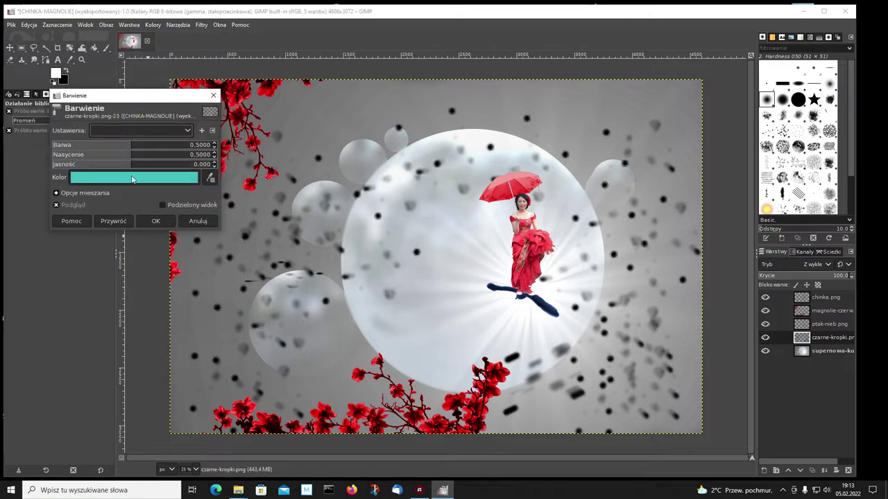
{"action": "left_click", "coordinate": [132, 179]}
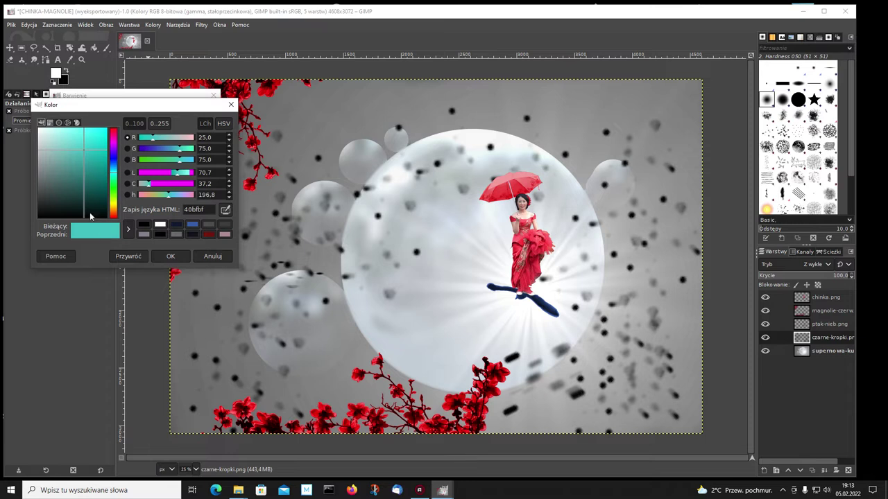
{"action": "left_click", "coordinate": [114, 209]}
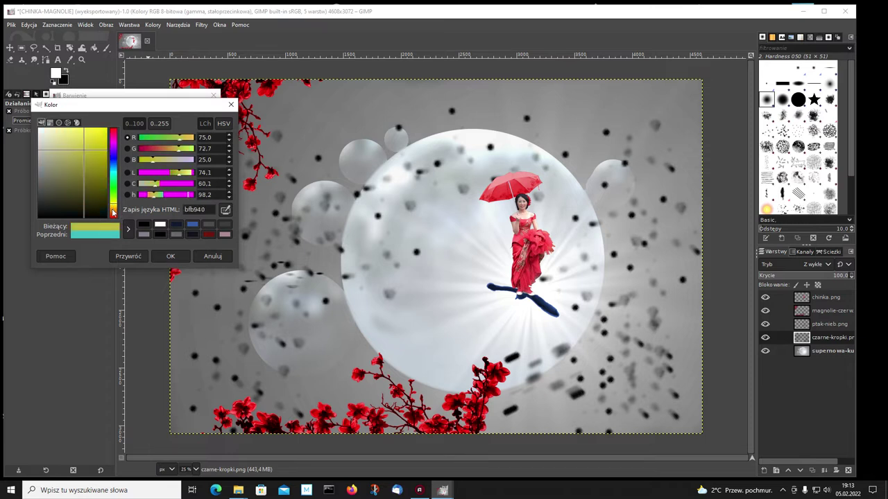
{"action": "left_click", "coordinate": [114, 213]}
{"action": "left_click", "coordinate": [78, 197]}
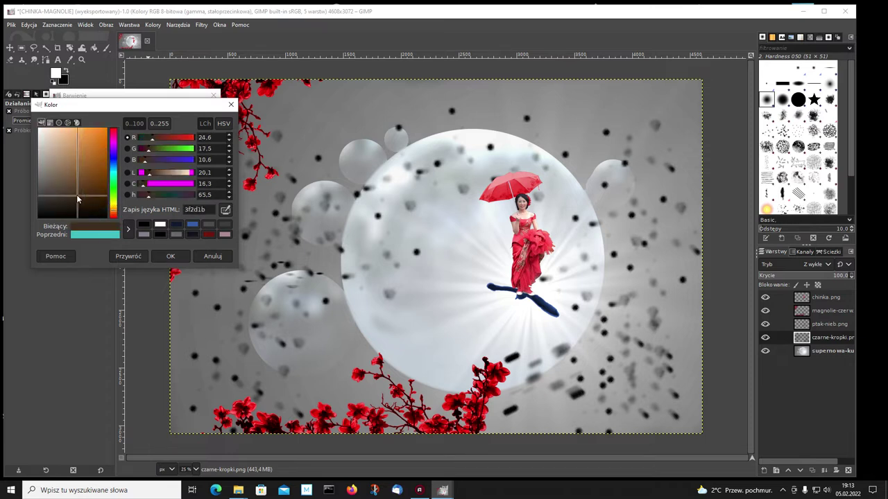
{"action": "left_click", "coordinate": [170, 256]}
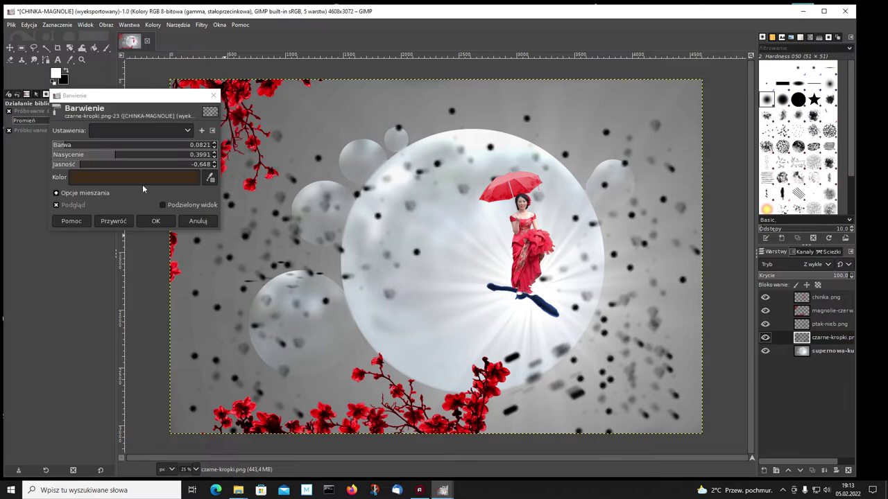
Change the Colorize tint to a soft pale pink and apply it to the dots
{"action": "left_click", "coordinate": [140, 178]}
{"action": "mouse_move", "coordinate": [83, 165]}
{"action": "left_mouse_down"}
{"action": "mouse_move", "coordinate": [75, 171]}
{"action": "mouse_move", "coordinate": [73, 132]}
{"action": "mouse_move", "coordinate": [76, 149]}
{"action": "mouse_move", "coordinate": [66, 135]}
{"action": "mouse_move", "coordinate": [91, 135]}
{"action": "left_mouse_up"}
{"action": "left_click", "coordinate": [113, 137]}
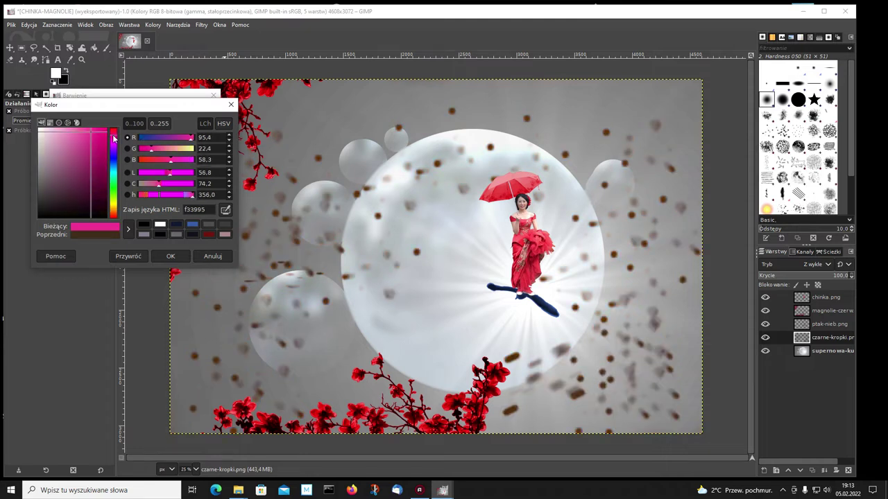
{"action": "mouse_move", "coordinate": [114, 137]}
{"action": "left_mouse_down"}
{"action": "mouse_move", "coordinate": [113, 150]}
{"action": "mouse_move", "coordinate": [82, 158]}
{"action": "left_mouse_up"}
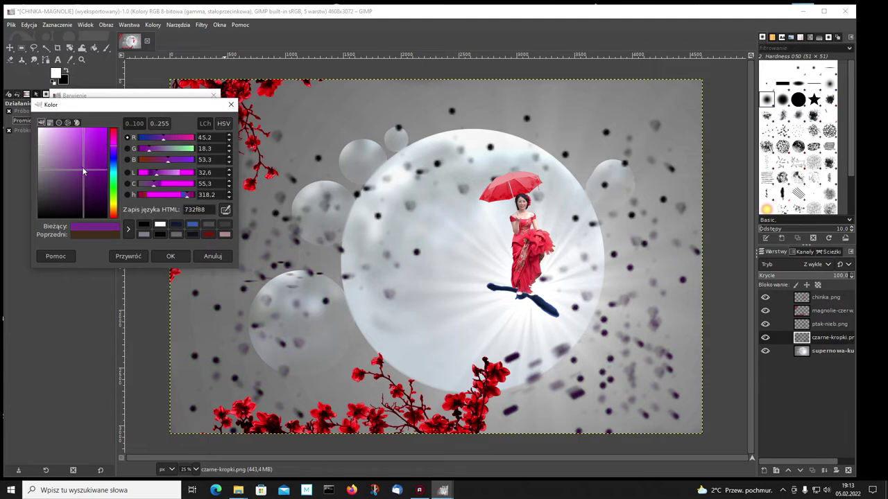
{"action": "left_click_drag", "start_coordinate": [83, 158], "coordinate": [97, 140]}
{"action": "left_click", "coordinate": [163, 195]}
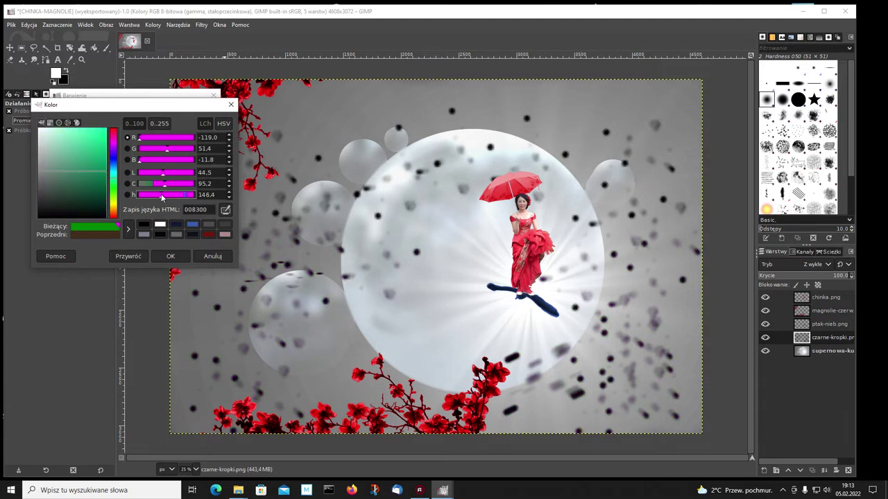
{"action": "left_click_drag", "start_coordinate": [164, 195], "coordinate": [141, 195]}
{"action": "left_click_drag", "start_coordinate": [76, 144], "coordinate": [50, 140]}
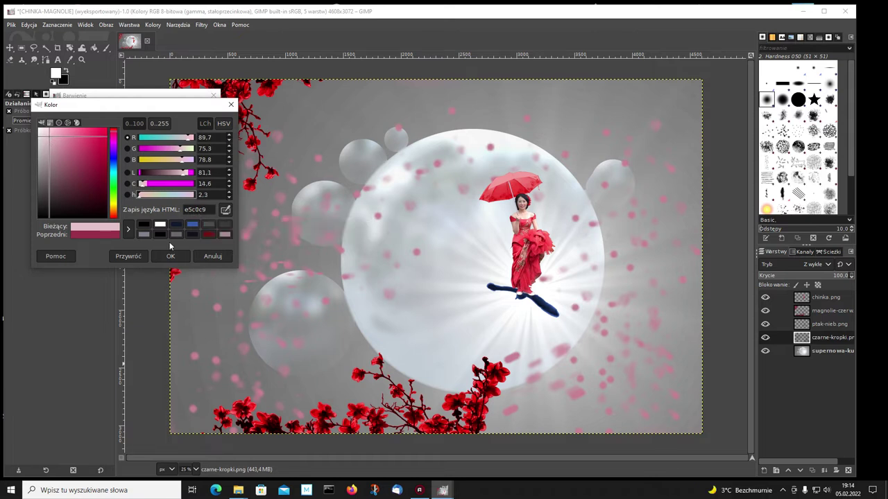
{"action": "left_click", "coordinate": [172, 256]}
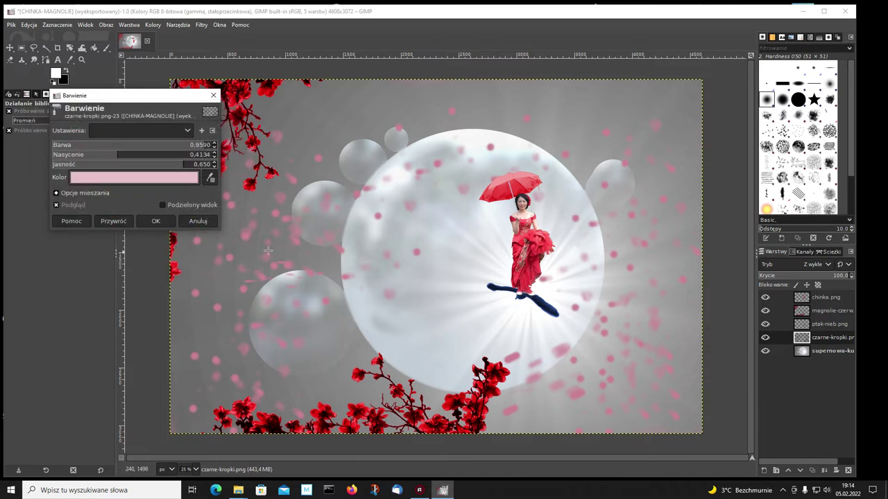
{"action": "left_click", "coordinate": [149, 221]}
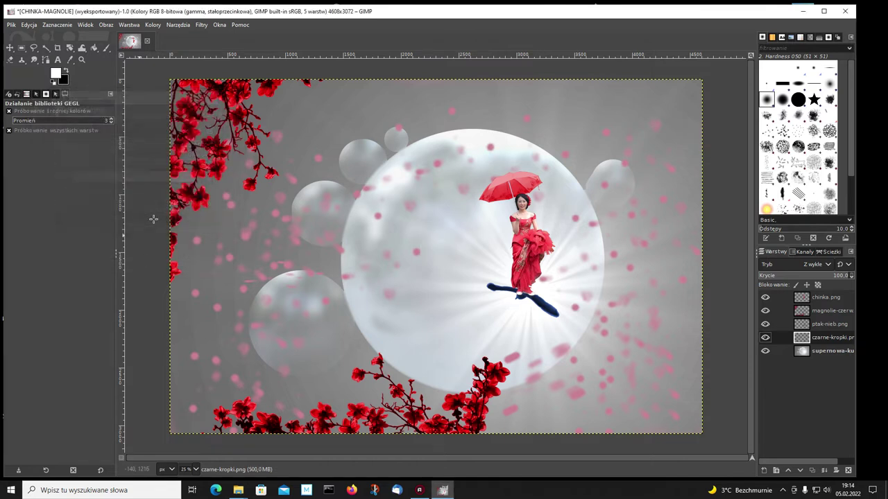
Apply a Gaussian blur with size X/Y 31.50 to the pink dots
{"action": "left_click", "coordinate": [9, 47]}
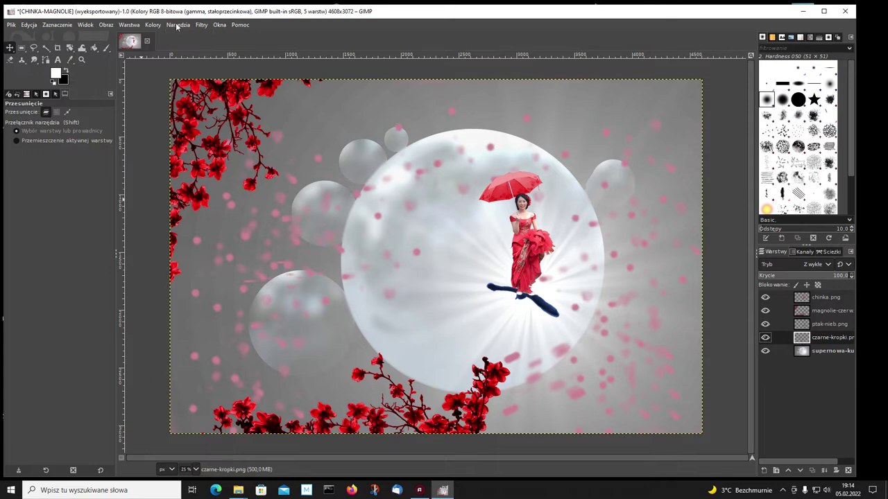
{"action": "left_click", "coordinate": [201, 25]}
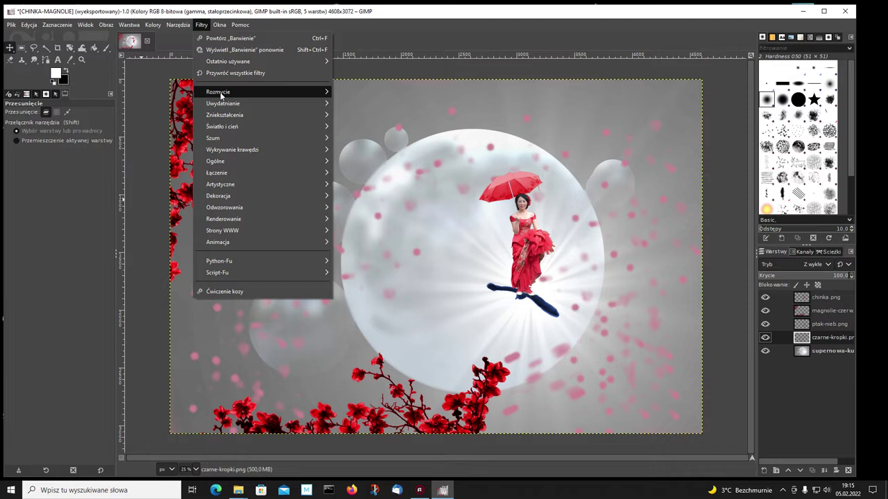
{"action": "mouse_move", "coordinate": [218, 91]}
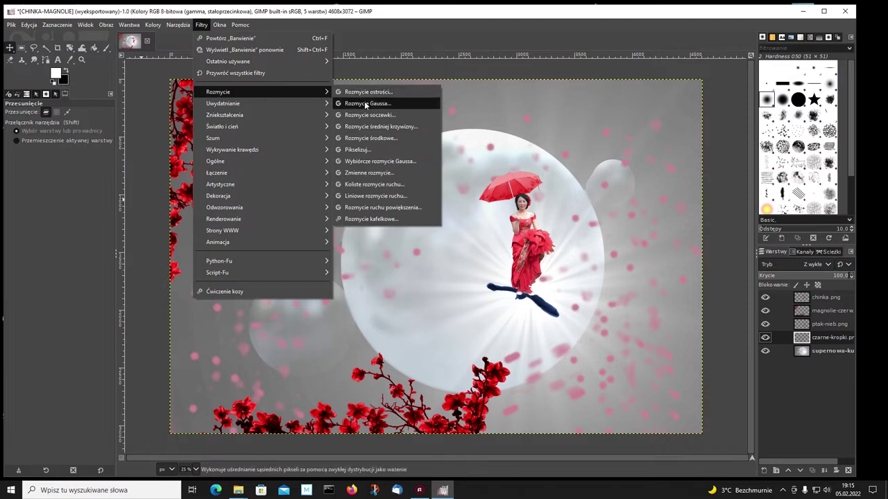
{"action": "left_click", "coordinate": [365, 103]}
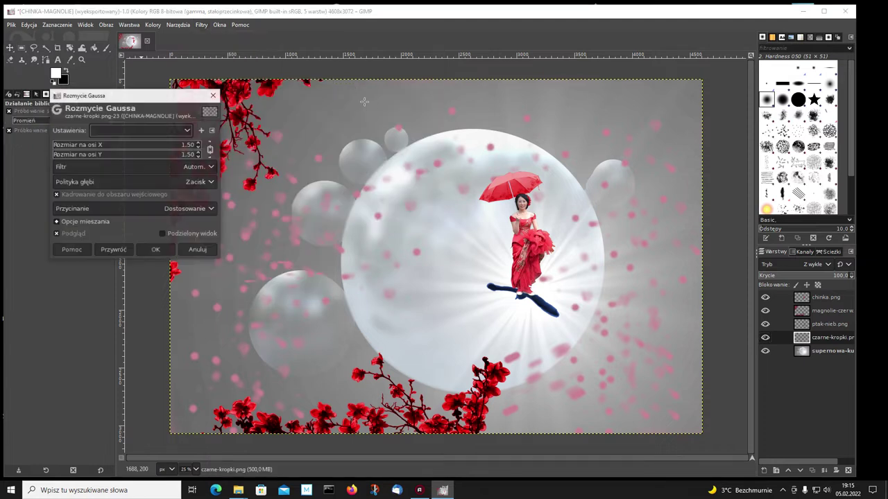
{"action": "left_click", "coordinate": [198, 148]}
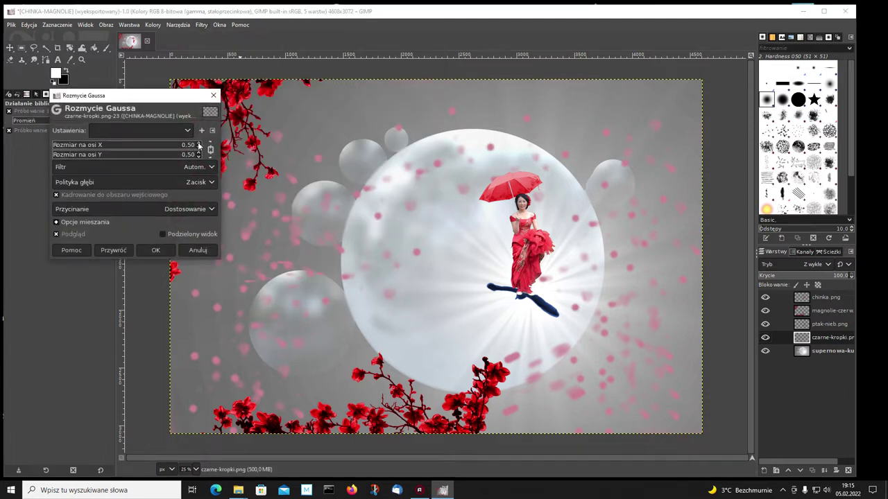
{"action": "scroll", "coordinate": [199, 145], "scroll_direction": "up", "scroll_amount": 4}
{"action": "scroll", "coordinate": [198, 144], "scroll_direction": "up", "scroll_amount": 4}
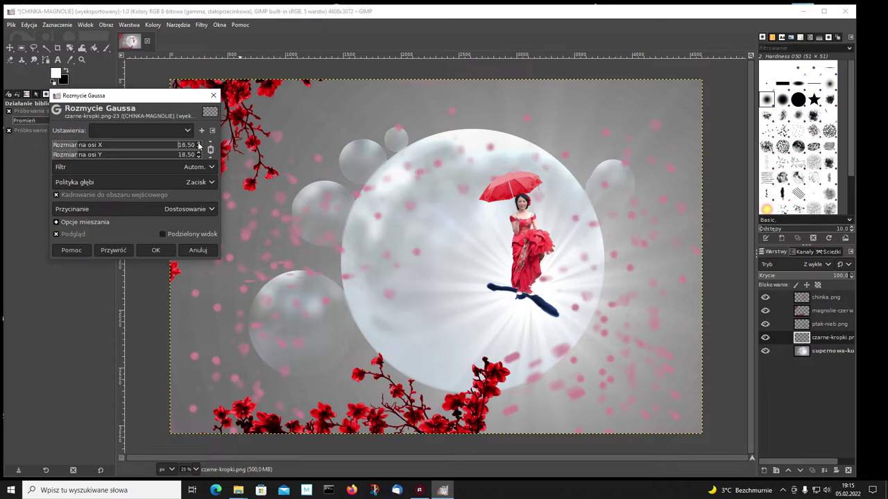
{"action": "scroll", "coordinate": [198, 145], "scroll_direction": "up", "scroll_amount": 3}
{"action": "scroll", "coordinate": [198, 144], "scroll_direction": "up", "scroll_amount": 1}
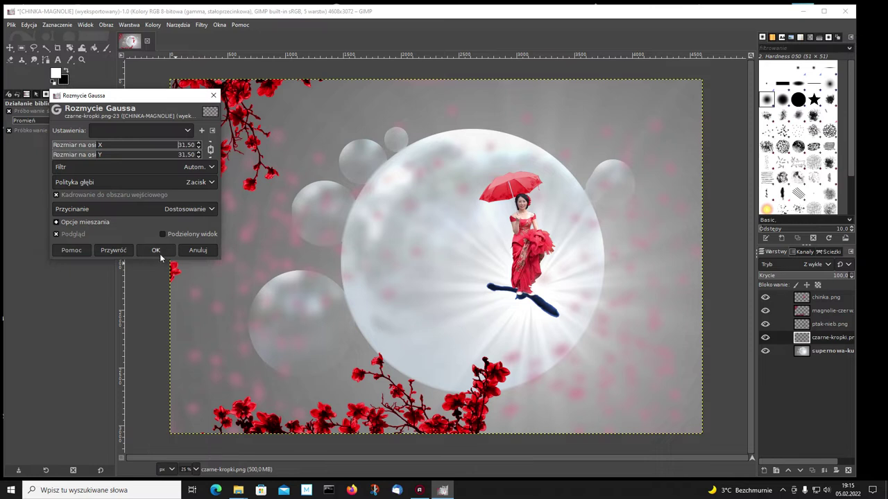
{"action": "left_click", "coordinate": [161, 245]}
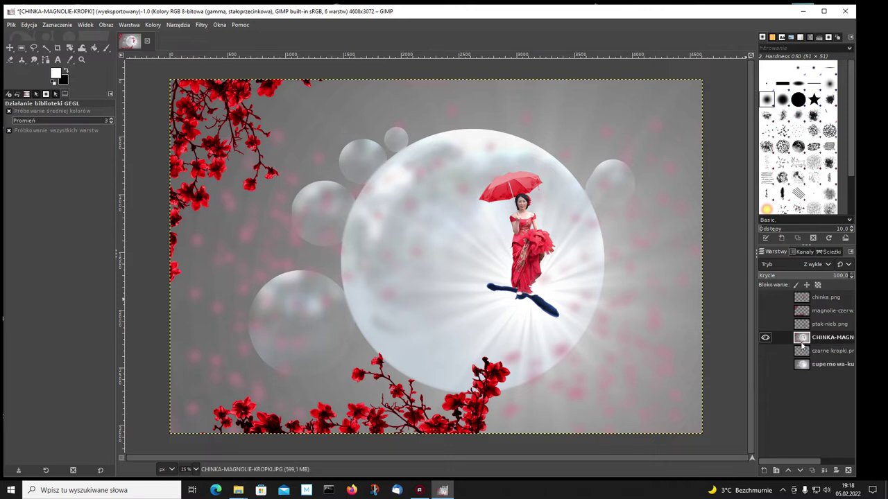
Open the Filters menu to reach the Light and Shadow filters
{"action": "left_click", "coordinate": [202, 26]}
{"action": "mouse_move", "coordinate": [222, 126]}
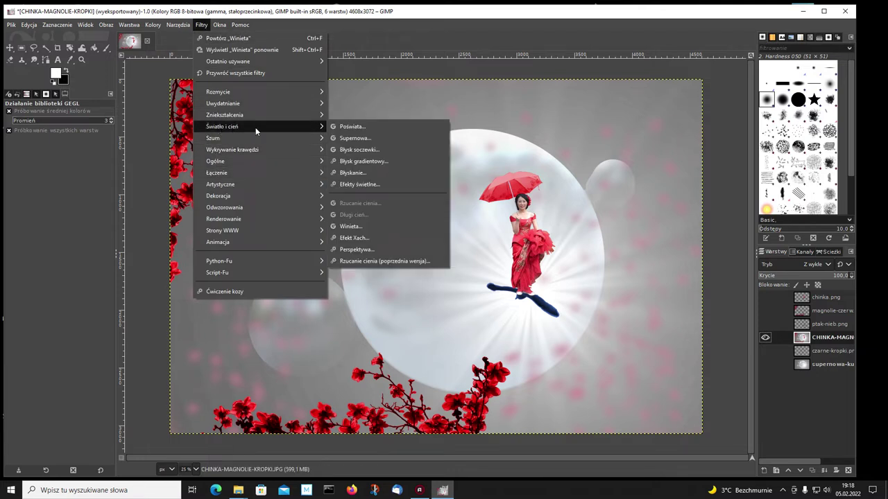
Open the Vignette filter and try red, light and near-black vignette colours
{"action": "left_click", "coordinate": [361, 227]}
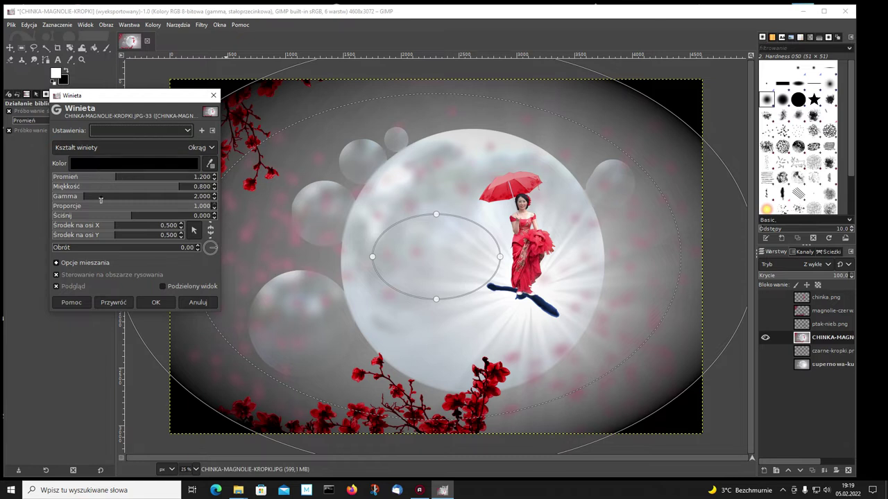
{"action": "left_click", "coordinate": [96, 164]}
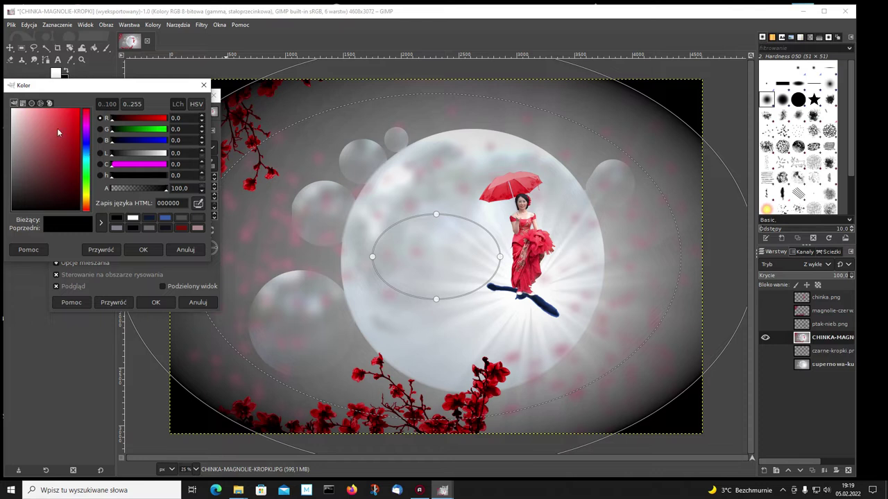
{"action": "left_click", "coordinate": [65, 126]}
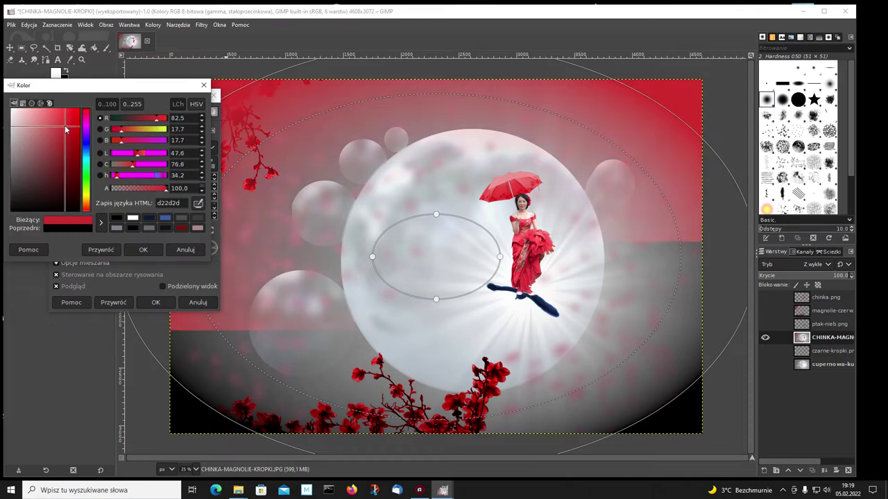
{"action": "left_click", "coordinate": [55, 141]}
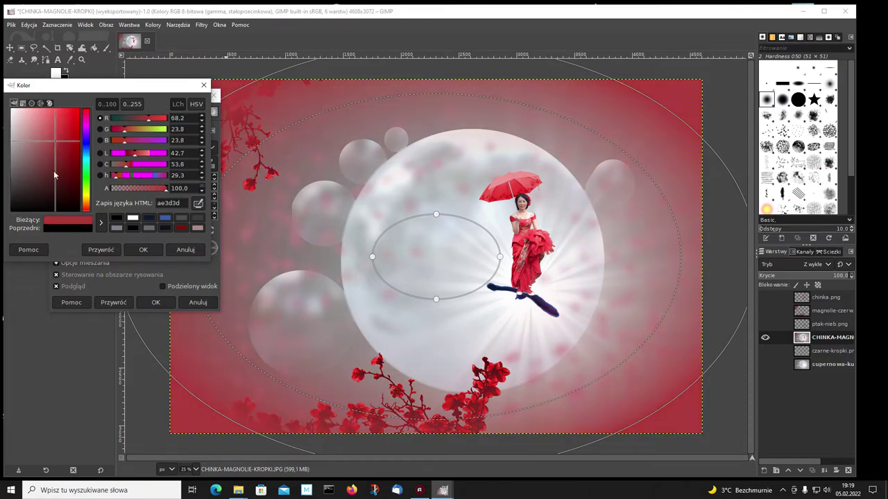
{"action": "left_click", "coordinate": [62, 172]}
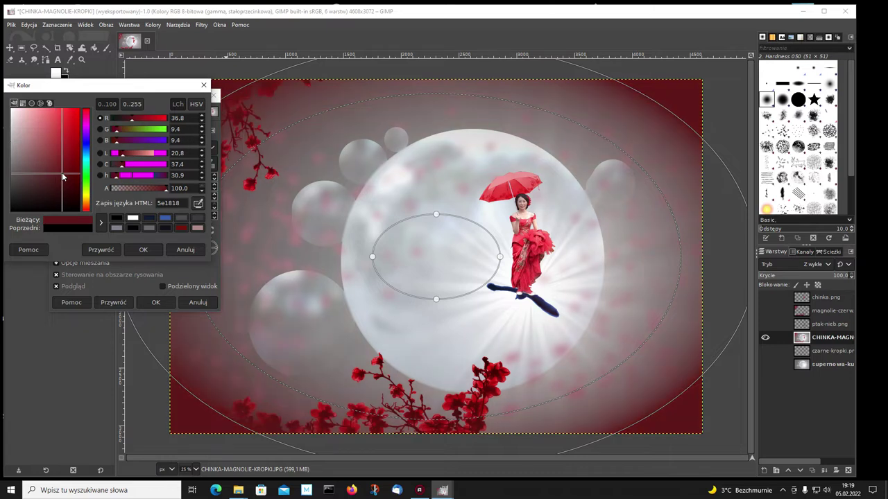
{"action": "left_click", "coordinate": [45, 196]}
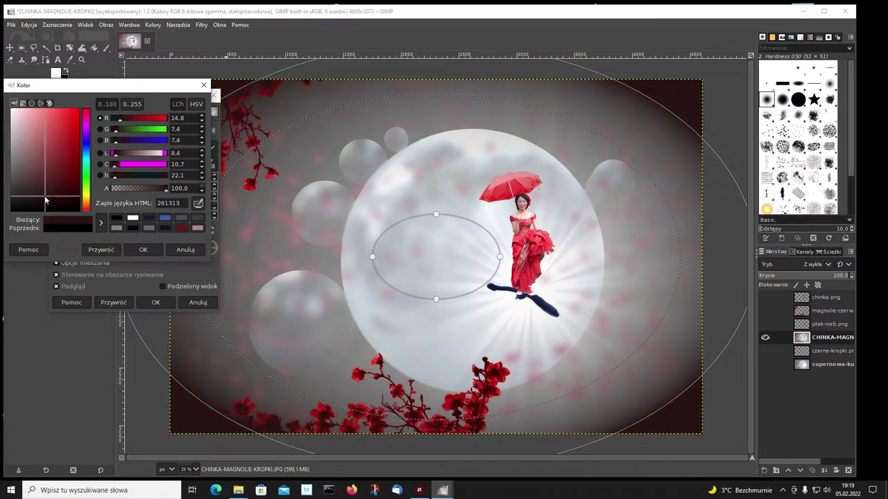
{"action": "left_click", "coordinate": [16, 122]}
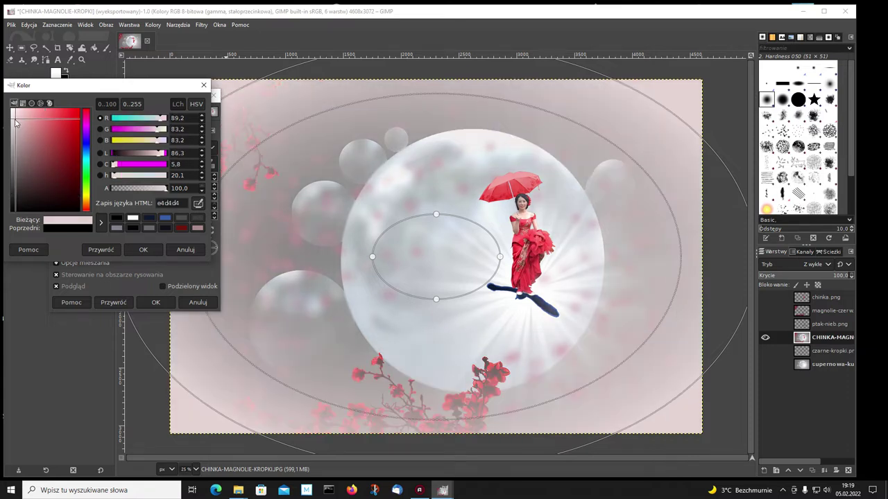
{"action": "left_click", "coordinate": [24, 167]}
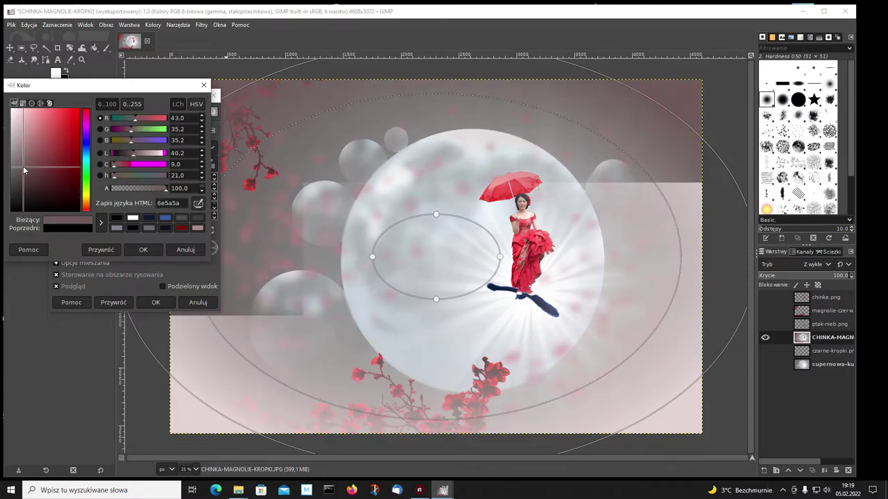
{"action": "left_click_drag", "start_coordinate": [24, 170], "coordinate": [27, 198]}
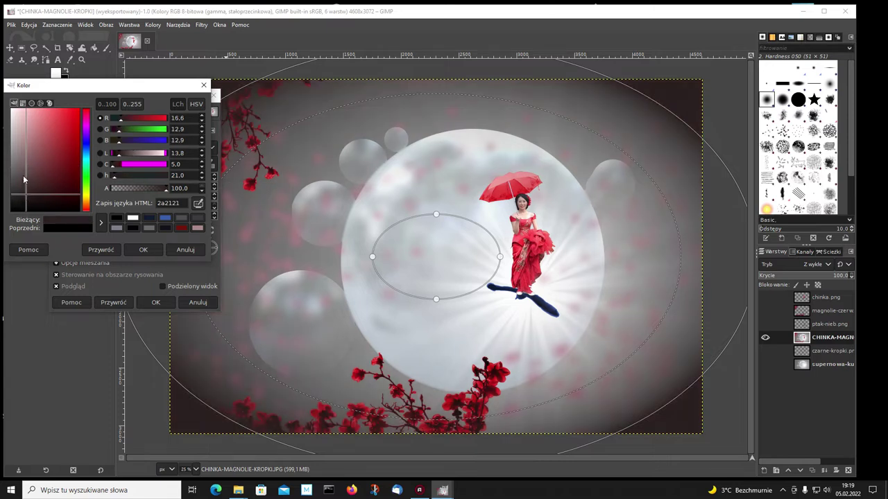
Set the vignette colour to dark grey 585050 at 89.8 alpha and apply it
{"action": "left_click", "coordinate": [23, 178]}
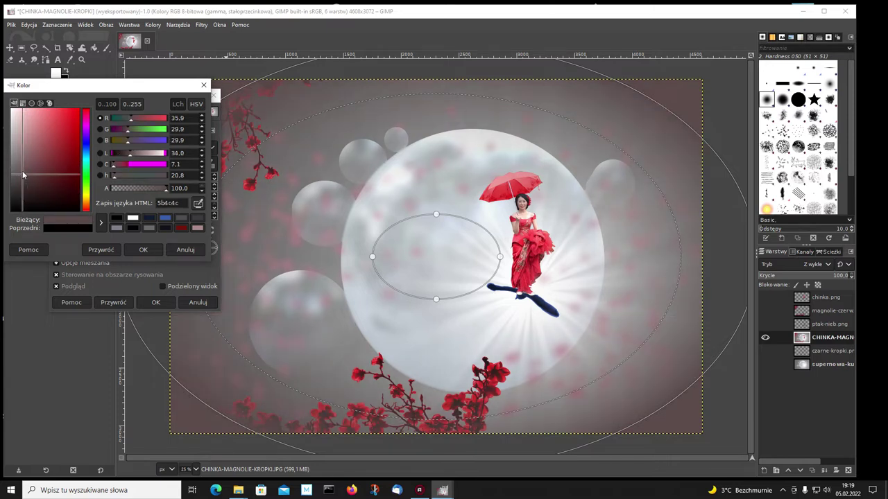
{"action": "left_click", "coordinate": [20, 159]}
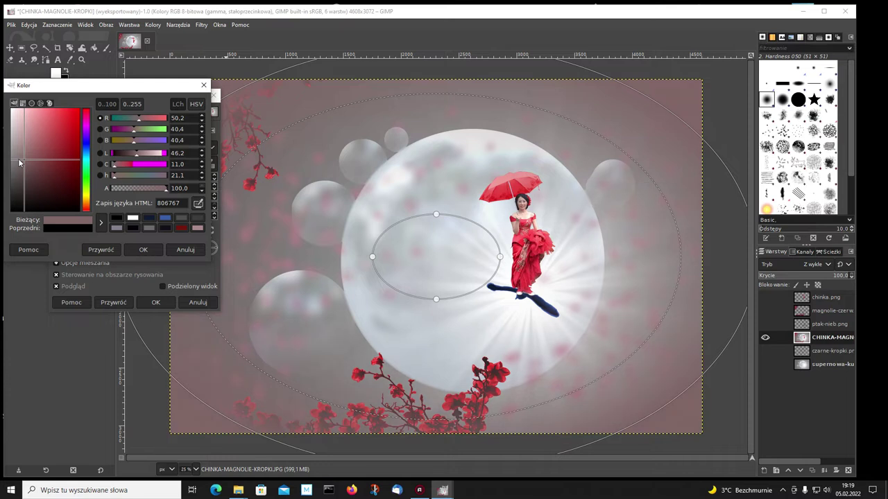
{"action": "left_click", "coordinate": [19, 183]}
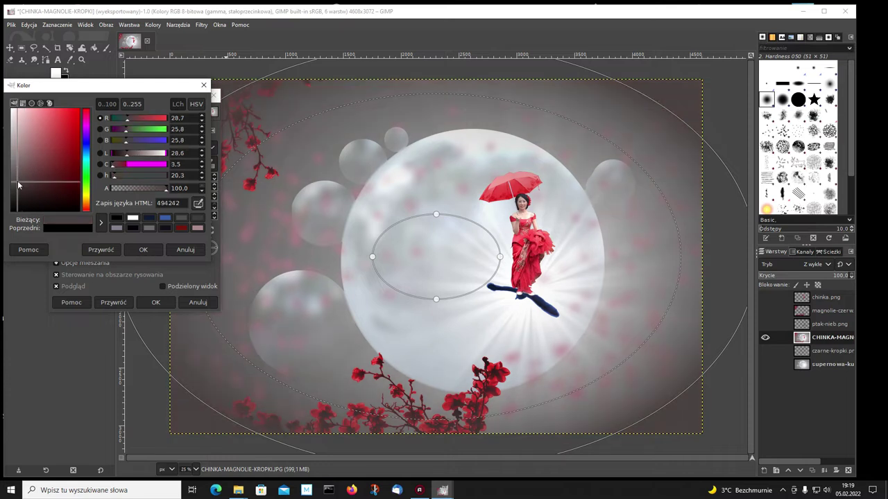
{"action": "left_click", "coordinate": [21, 181]}
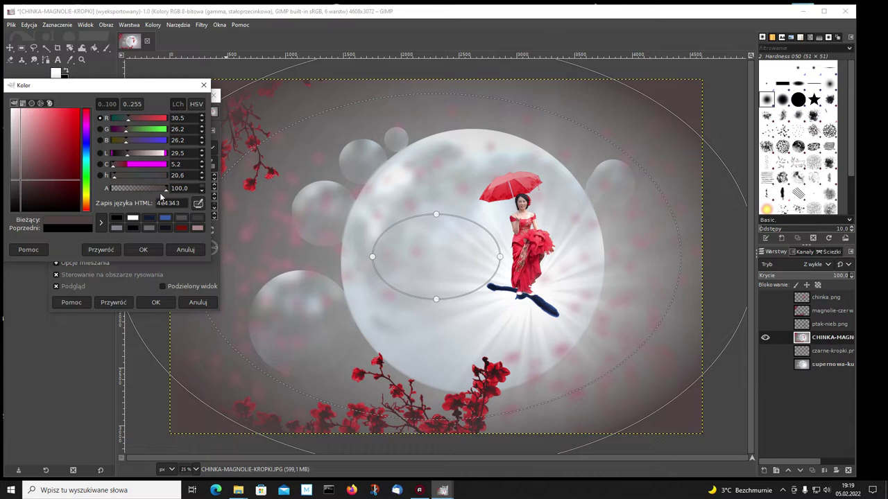
{"action": "mouse_move", "coordinate": [165, 188]}
{"action": "left_mouse_down"}
{"action": "mouse_move", "coordinate": [128, 191]}
{"action": "mouse_move", "coordinate": [159, 191]}
{"action": "left_mouse_up"}
{"action": "left_click", "coordinate": [17, 182]}
{"action": "left_click_drag", "start_coordinate": [17, 183], "coordinate": [18, 178]}
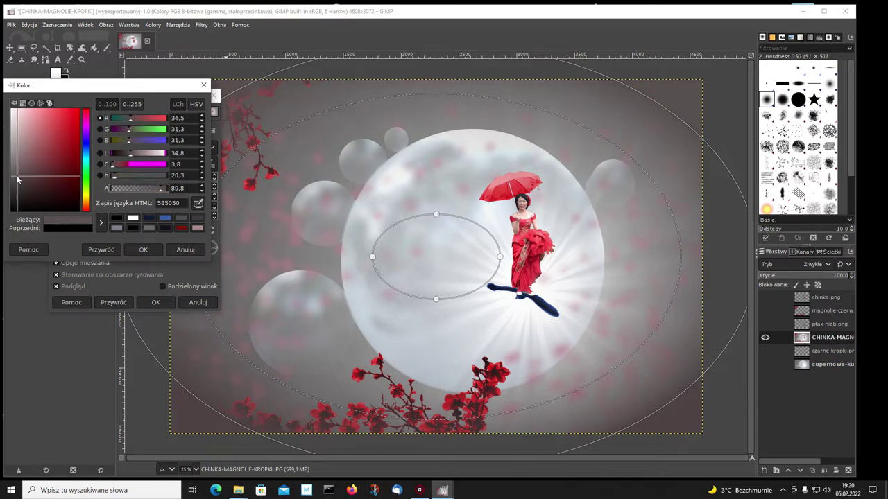
{"action": "left_click", "coordinate": [142, 250]}
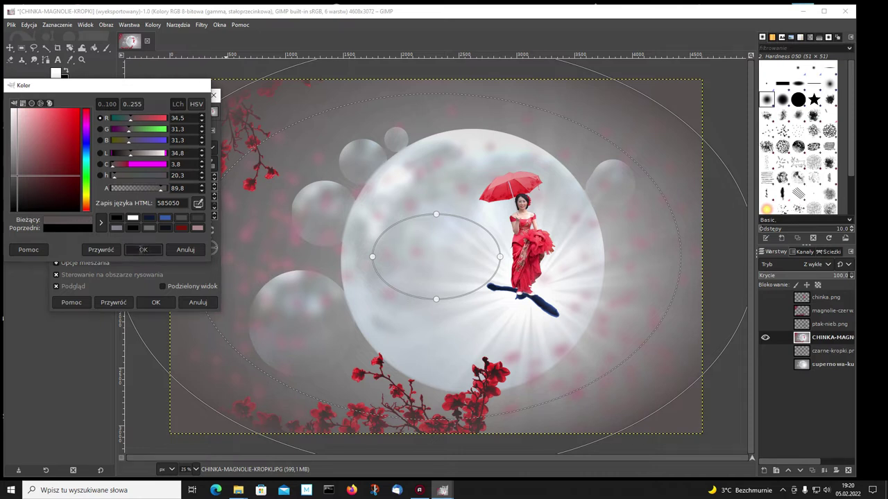
{"action": "left_click", "coordinate": [154, 302]}
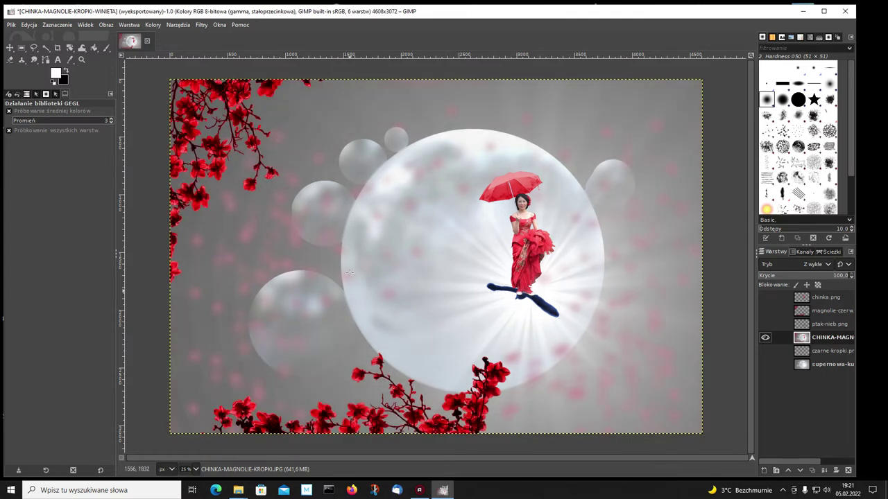
Apply the Clothify fabric texture with default settings (blur 9, depth 3)
{"action": "left_click", "coordinate": [201, 25]}
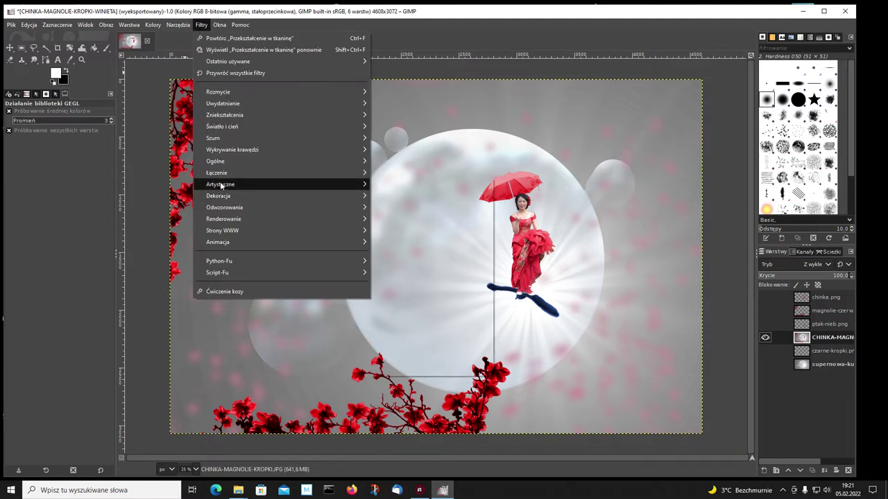
{"action": "mouse_move", "coordinate": [278, 184]}
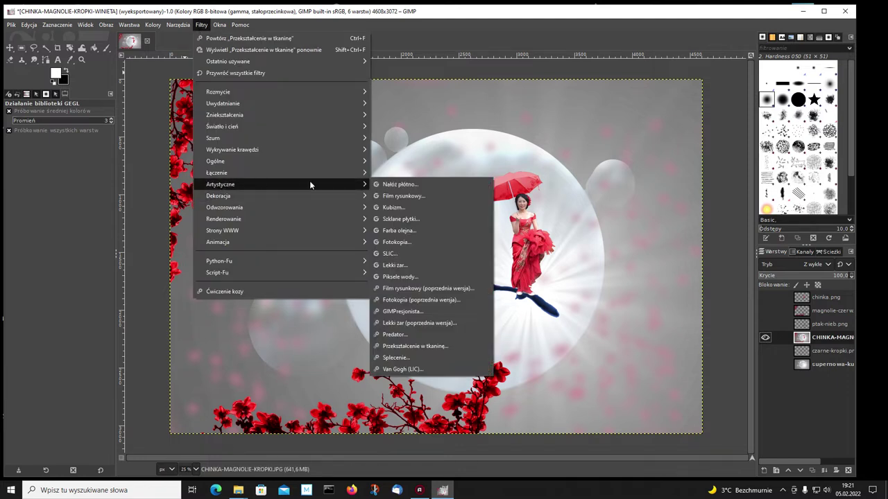
{"action": "left_click", "coordinate": [424, 346]}
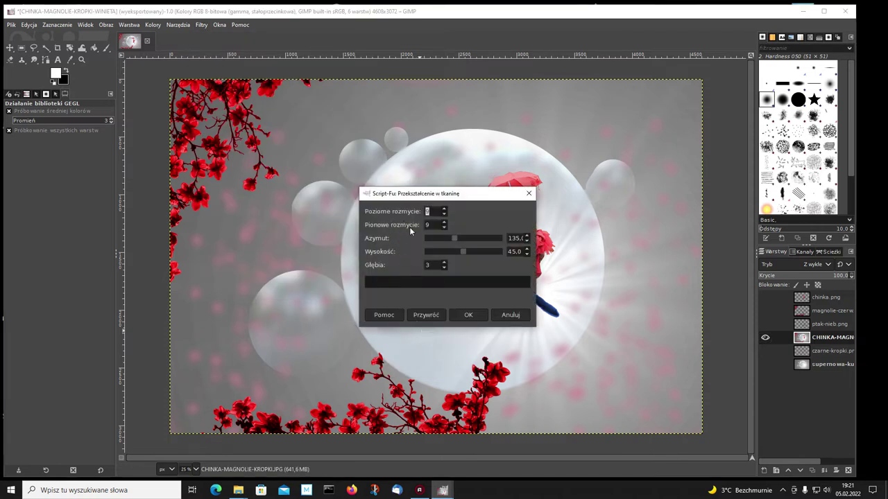
{"action": "left_click", "coordinate": [468, 316]}
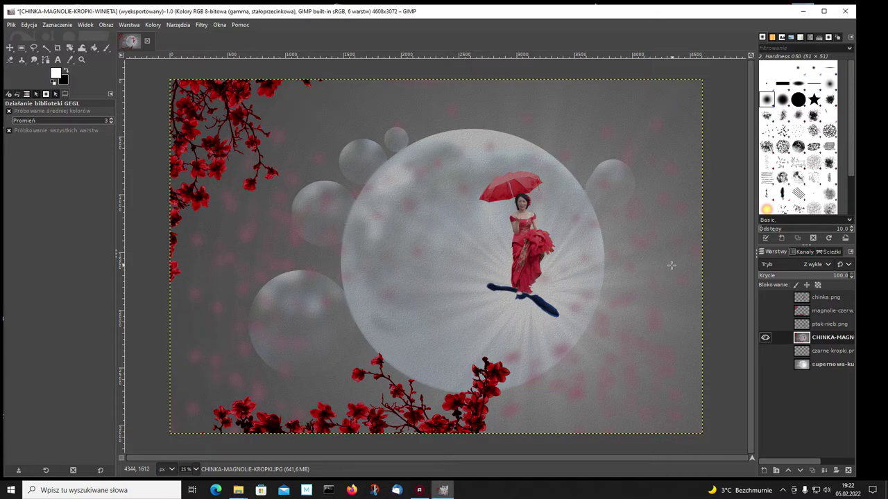
Inspect the cloth texture at 100% zoom, panning across the image
{"action": "left_click", "coordinate": [196, 470]}
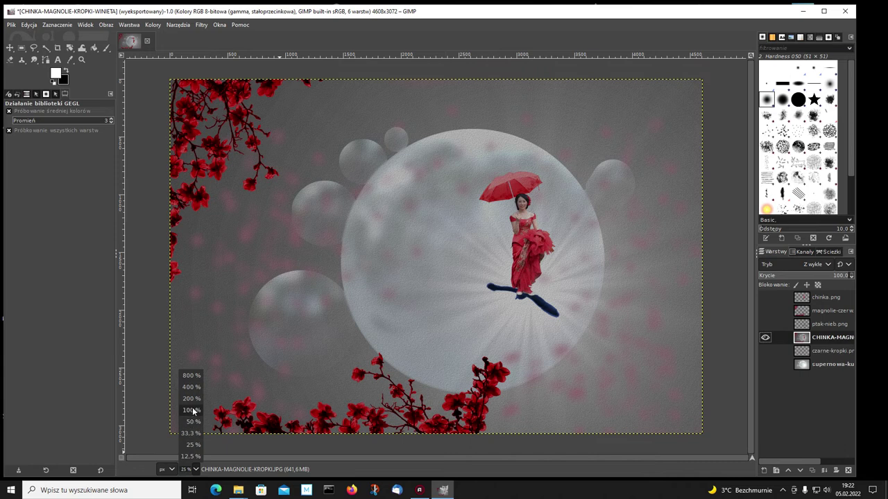
{"action": "left_click", "coordinate": [193, 409]}
{"action": "left_click_drag", "start_coordinate": [365, 457], "coordinate": [484, 457]}
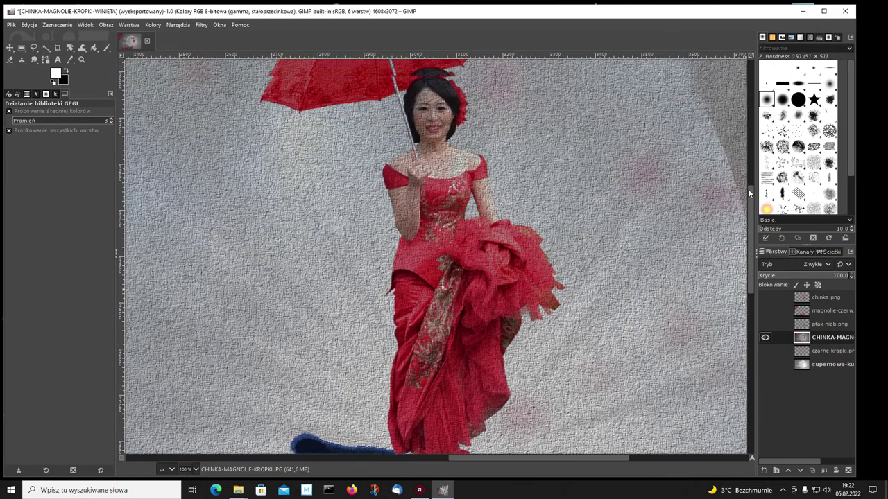
{"action": "left_click_drag", "start_coordinate": [749, 219], "coordinate": [744, 172]}
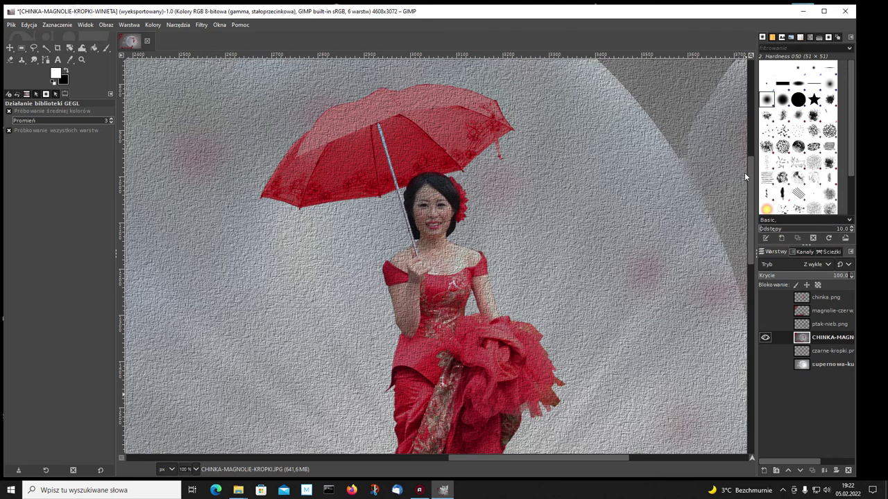
Look closer at 200% zoom, then zoom back out to 25% to see the whole image
{"action": "left_click", "coordinate": [195, 470]}
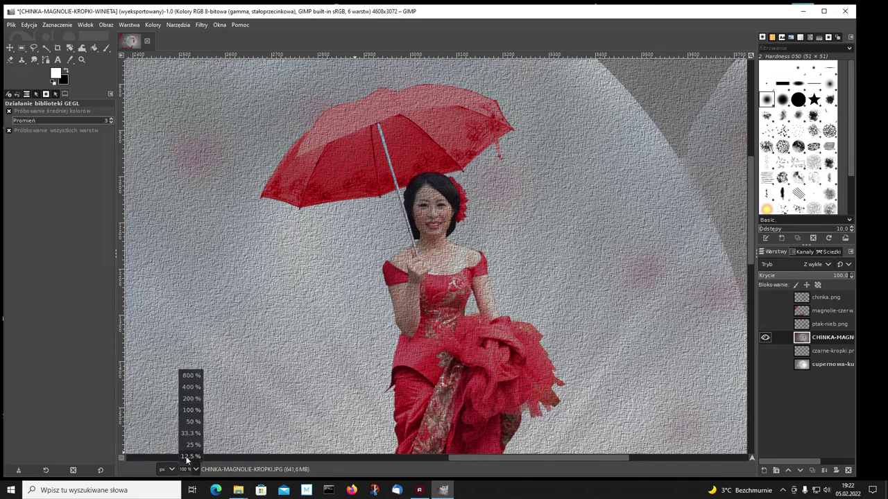
{"action": "left_click", "coordinate": [191, 399]}
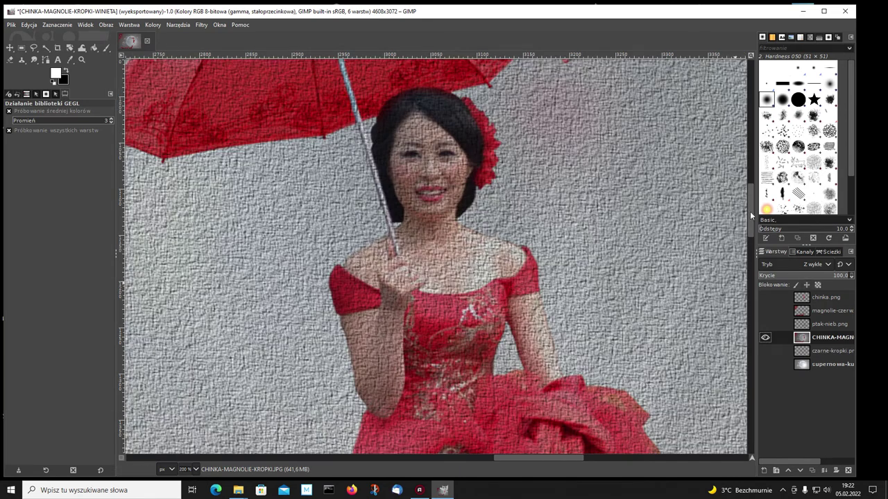
{"action": "left_click_drag", "start_coordinate": [749, 210], "coordinate": [747, 196]}
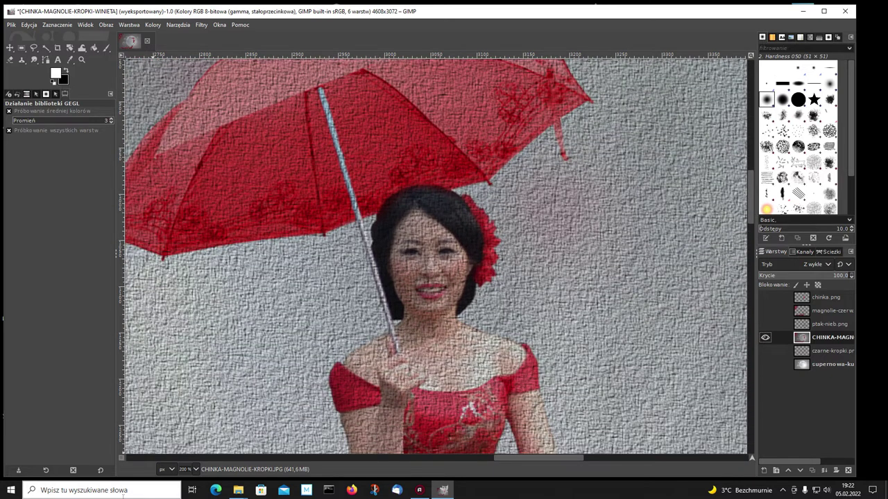
{"action": "left_click", "coordinate": [197, 469]}
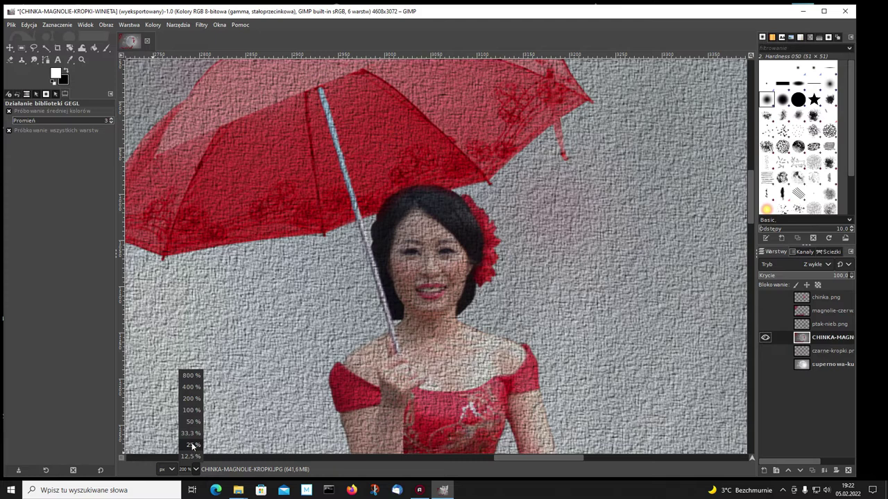
{"action": "left_click", "coordinate": [193, 445]}
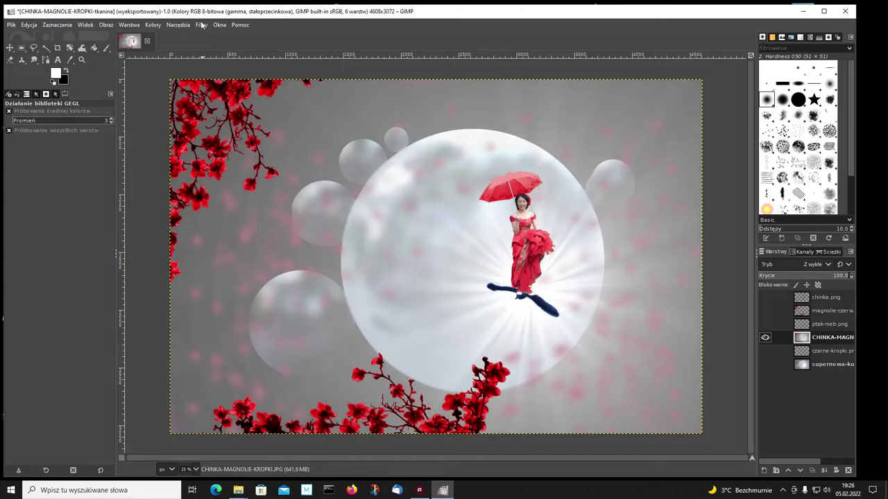
{"action": "left_click", "coordinate": [201, 25]}
Start a black circular vignette and widen its radius to 1.308
{"action": "left_click", "coordinate": [213, 130]}
{"action": "mouse_move", "coordinate": [222, 126]}
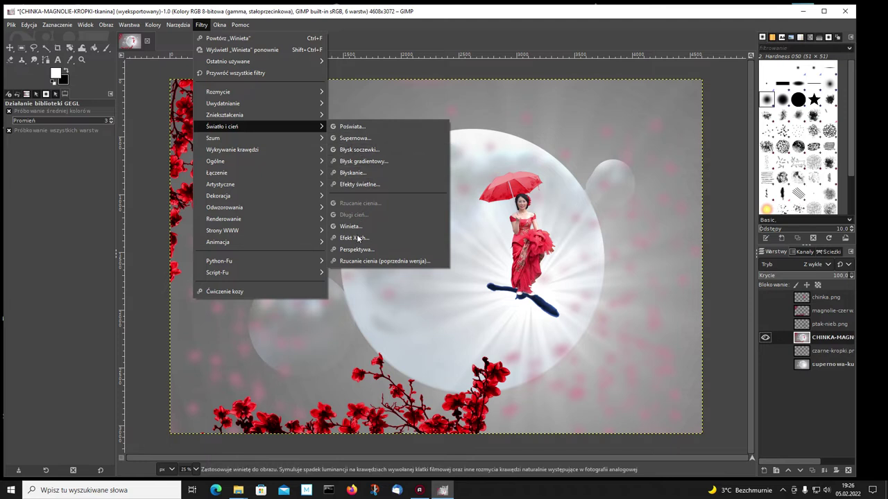
{"action": "left_click", "coordinate": [356, 226]}
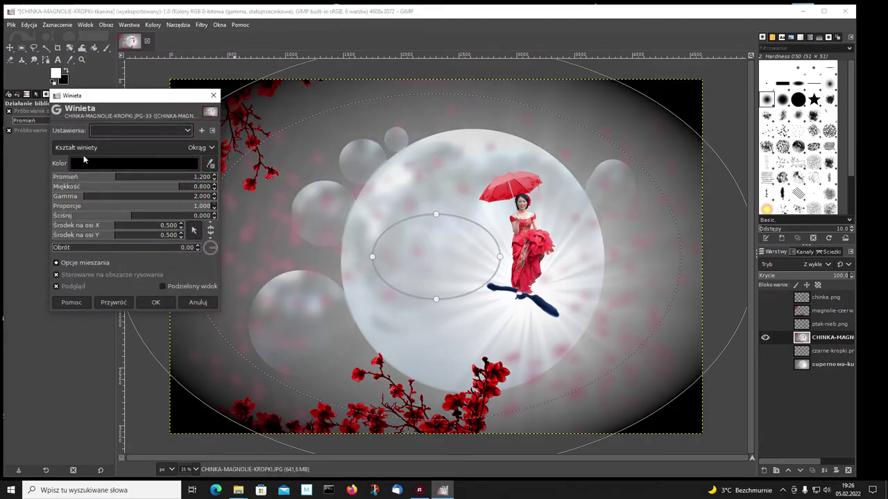
{"action": "left_click", "coordinate": [211, 150]}
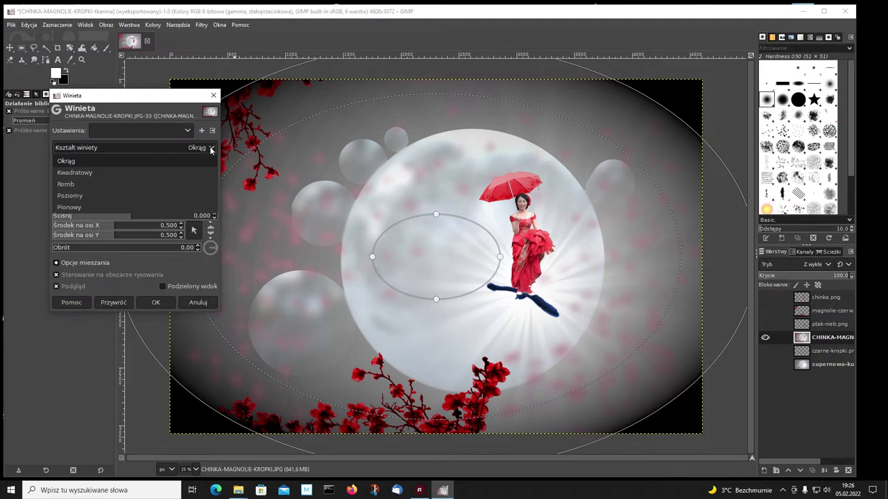
{"action": "left_click", "coordinate": [211, 149]}
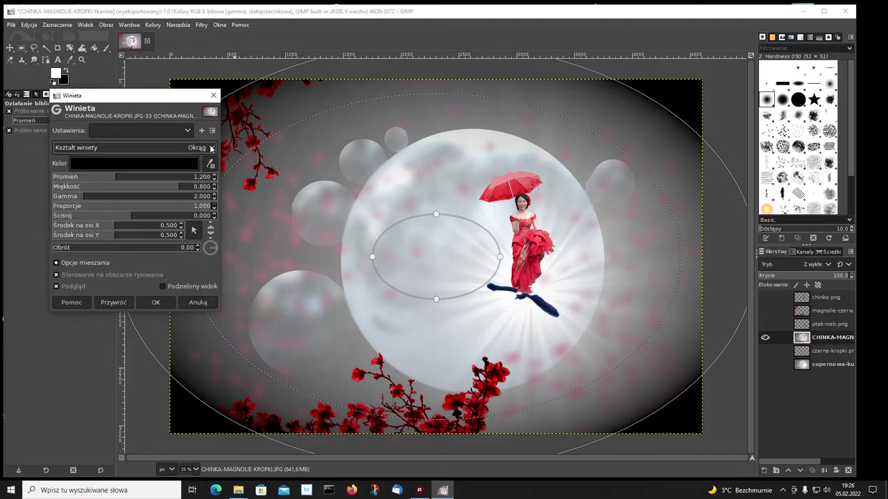
{"action": "left_click_drag", "start_coordinate": [114, 179], "coordinate": [98, 177]}
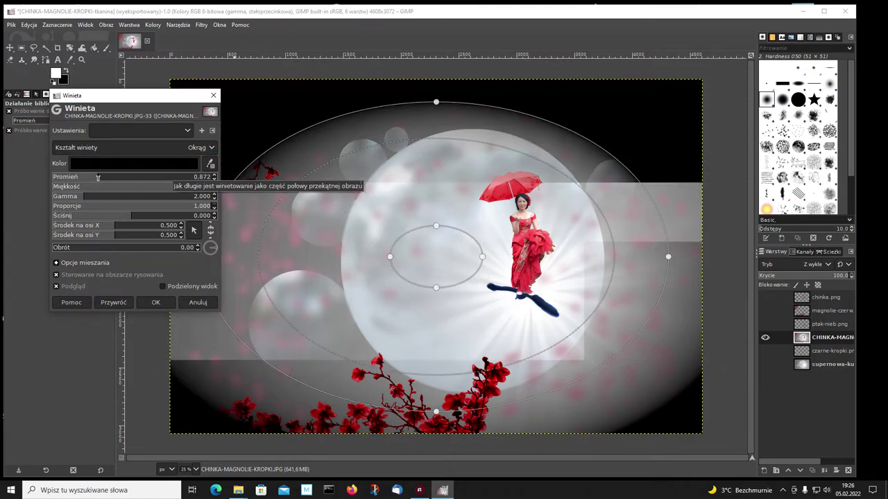
{"action": "left_click_drag", "start_coordinate": [98, 178], "coordinate": [93, 179]}
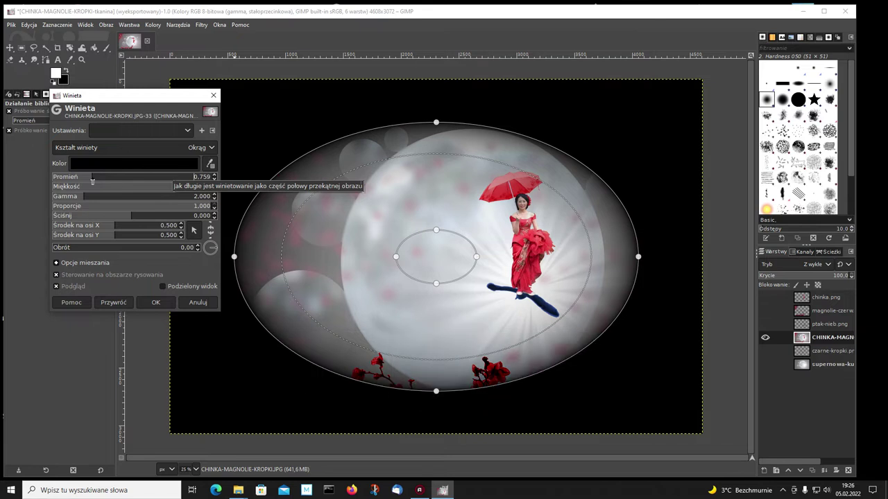
{"action": "left_click_drag", "start_coordinate": [92, 179], "coordinate": [121, 178]}
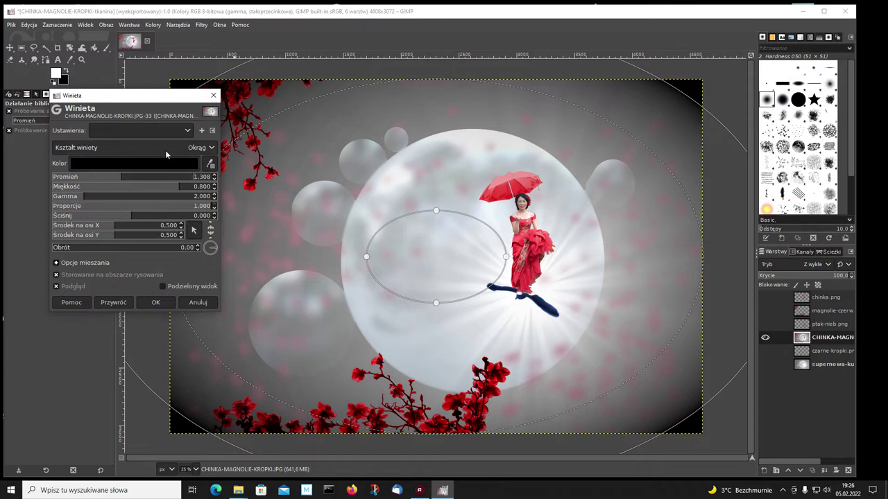
Switch the vignette to a square shape with radius about 0.837
{"action": "left_click", "coordinate": [212, 149]}
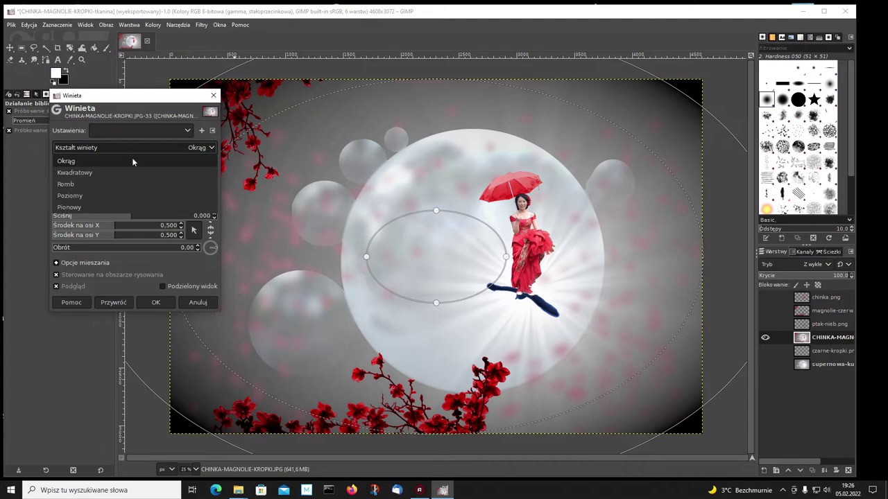
{"action": "left_click", "coordinate": [93, 174]}
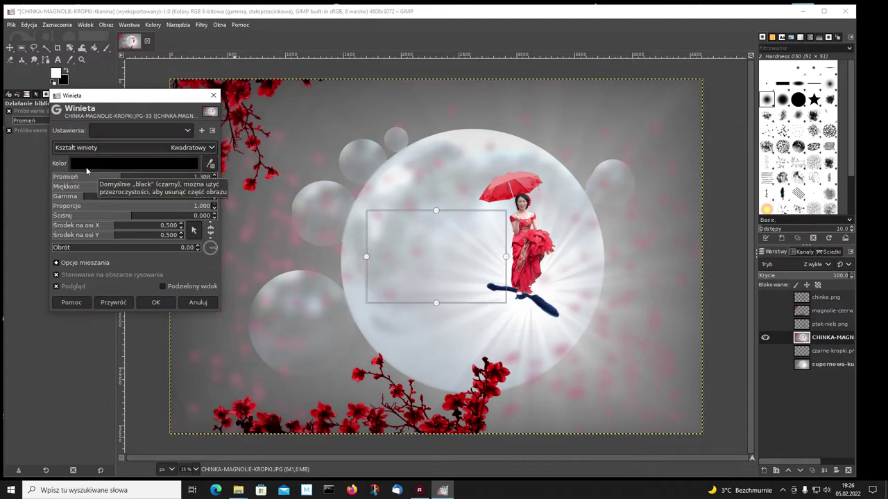
{"action": "left_click_drag", "start_coordinate": [120, 178], "coordinate": [96, 177]}
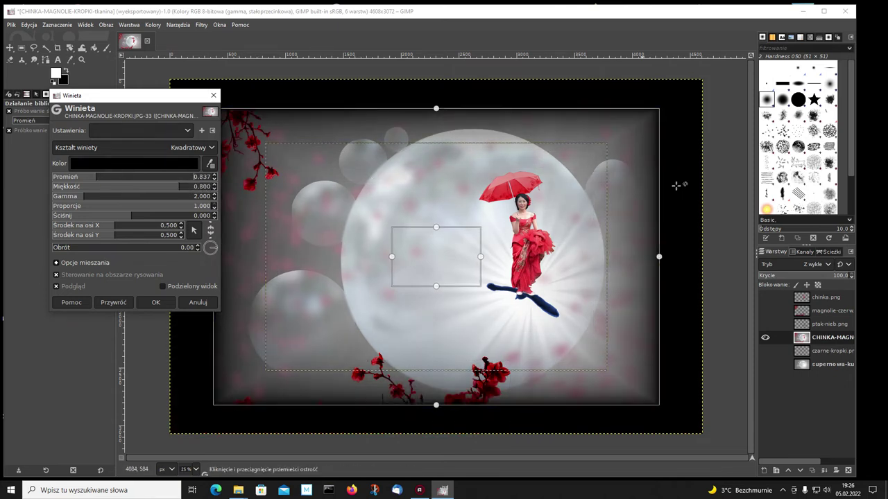
Change the square vignette's colour from black to deep maroon 673131
{"action": "left_click", "coordinate": [123, 161]}
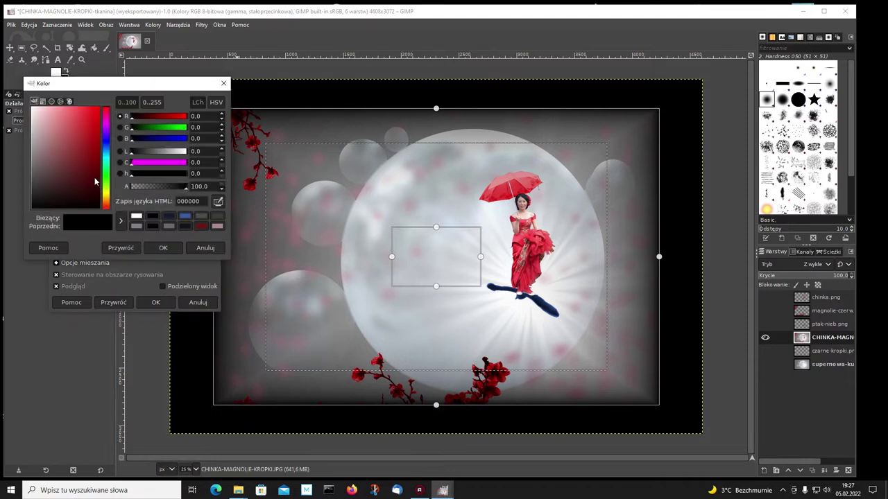
{"action": "left_click", "coordinate": [73, 184]}
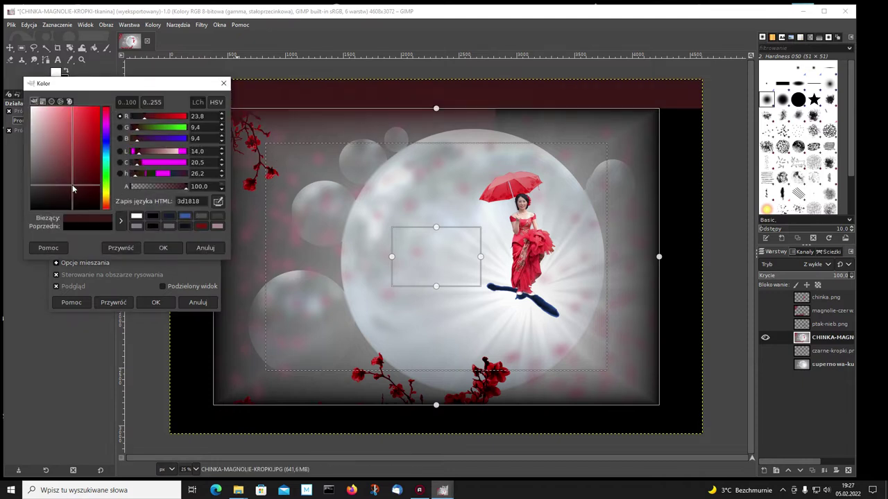
{"action": "left_click", "coordinate": [88, 122]}
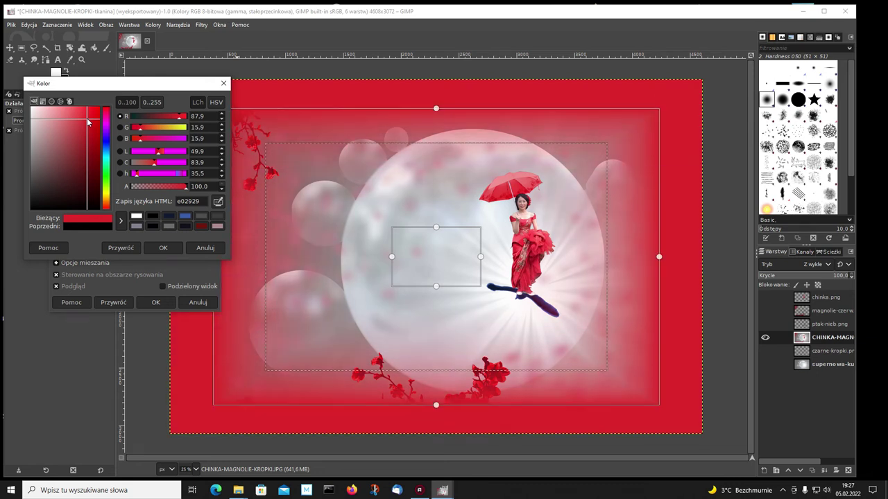
{"action": "left_click", "coordinate": [81, 139]}
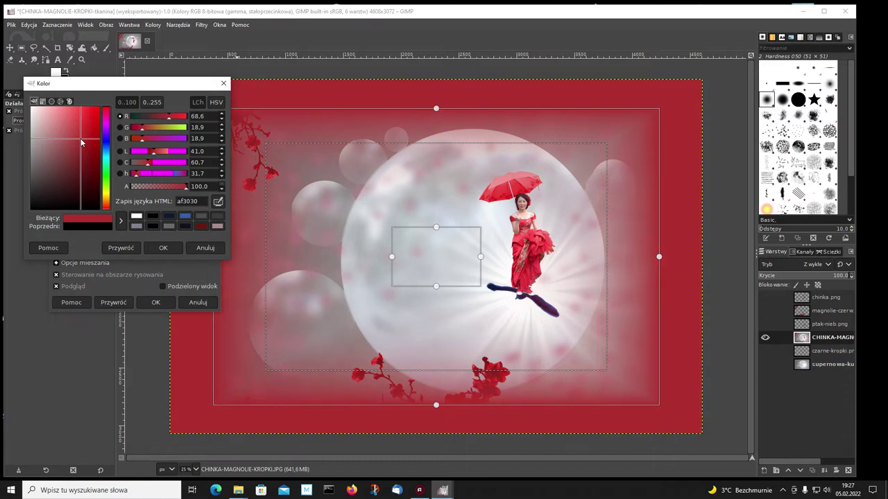
{"action": "left_click", "coordinate": [69, 153]}
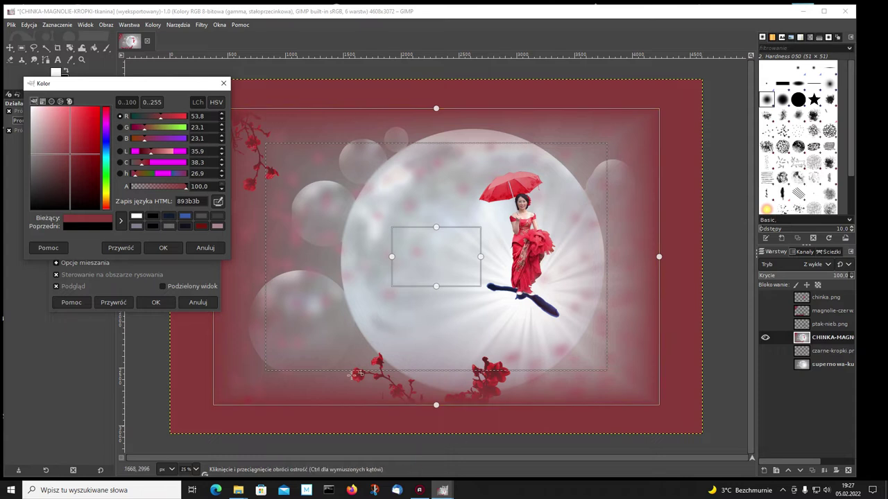
{"action": "left_click", "coordinate": [67, 167]}
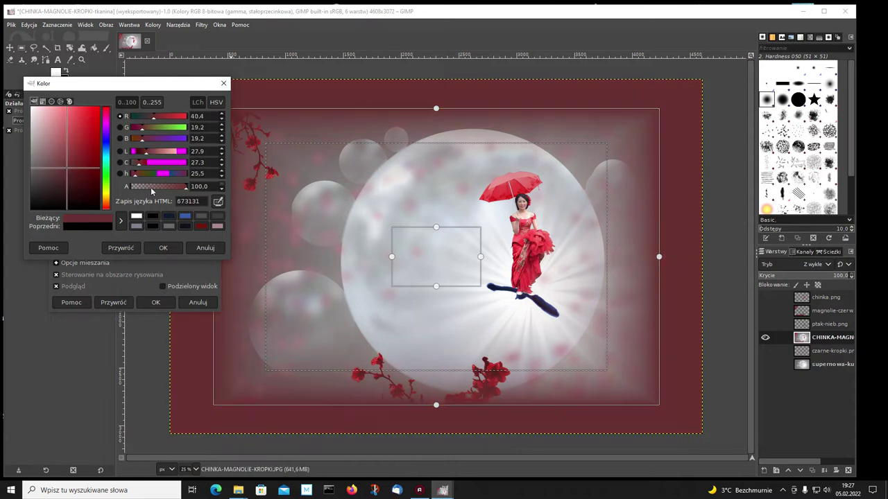
{"action": "left_click", "coordinate": [161, 303]}
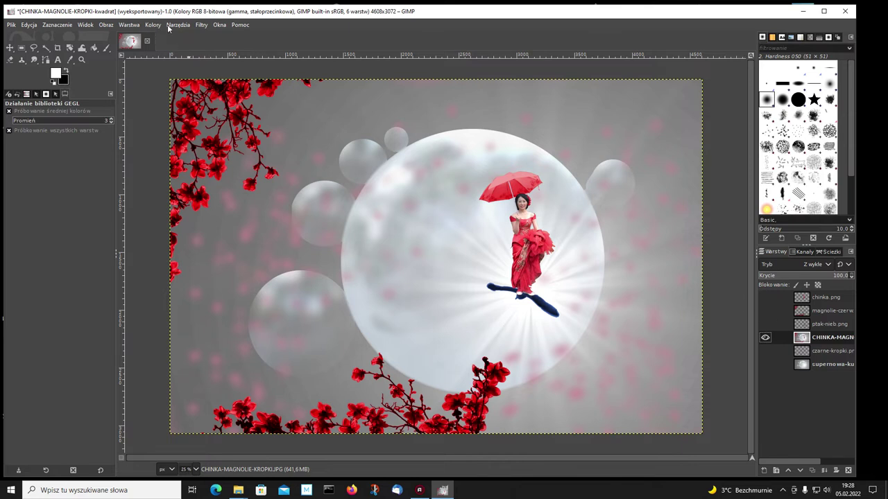
{"action": "left_click", "coordinate": [201, 25]}
{"action": "mouse_move", "coordinate": [222, 126]}
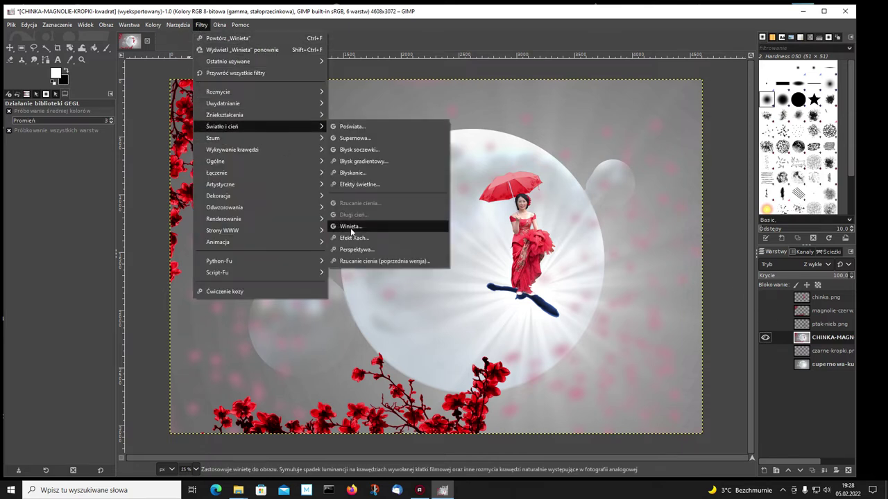
{"action": "left_click", "coordinate": [351, 226]}
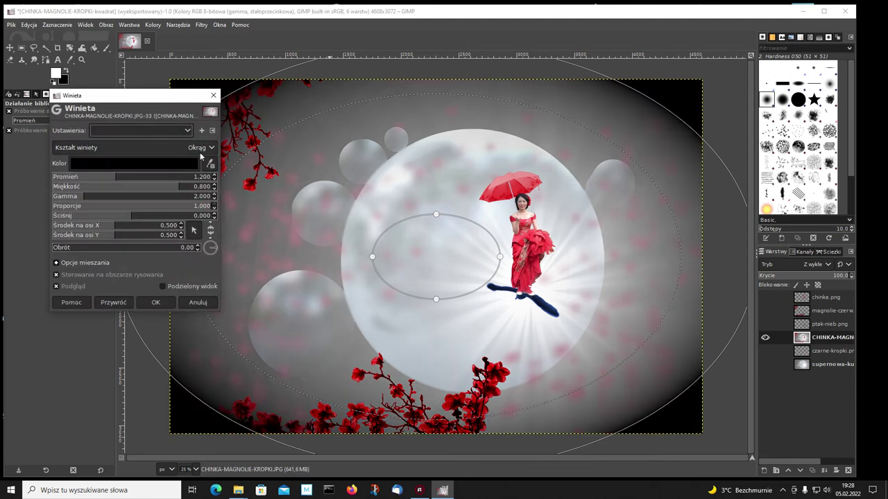
{"action": "left_click", "coordinate": [210, 148]}
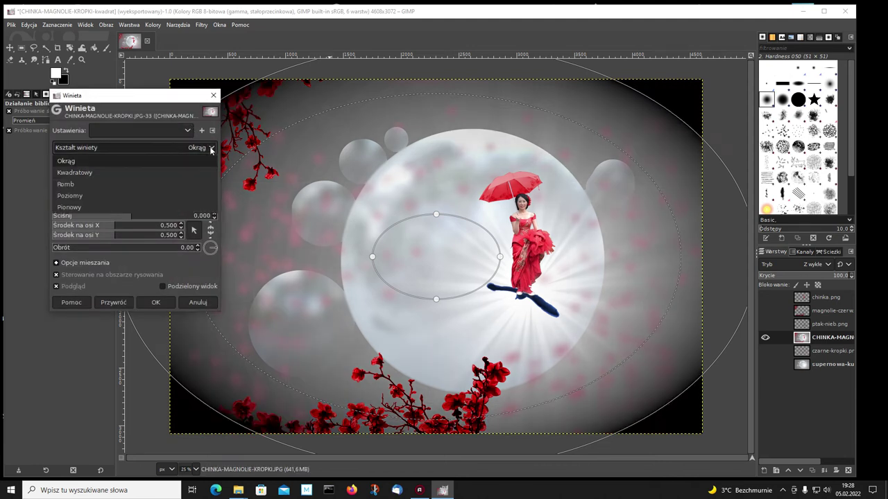
{"action": "left_click", "coordinate": [68, 184]}
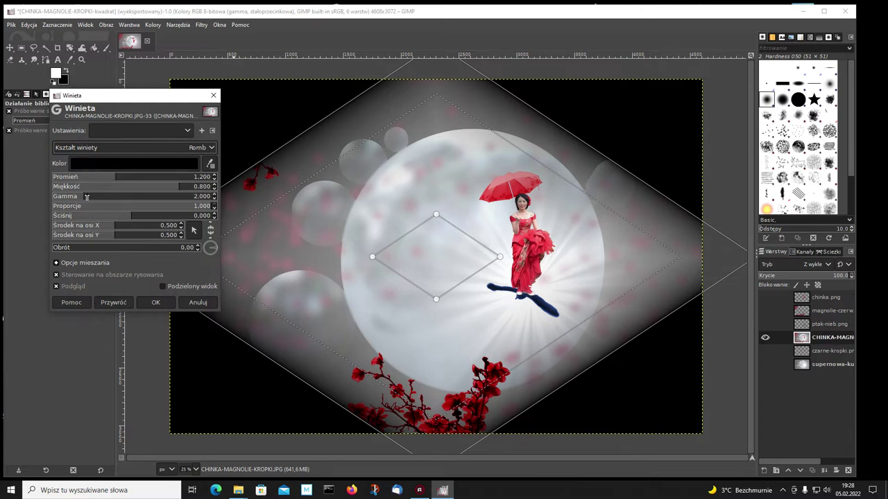
{"action": "left_click_drag", "start_coordinate": [114, 226], "coordinate": [144, 226]}
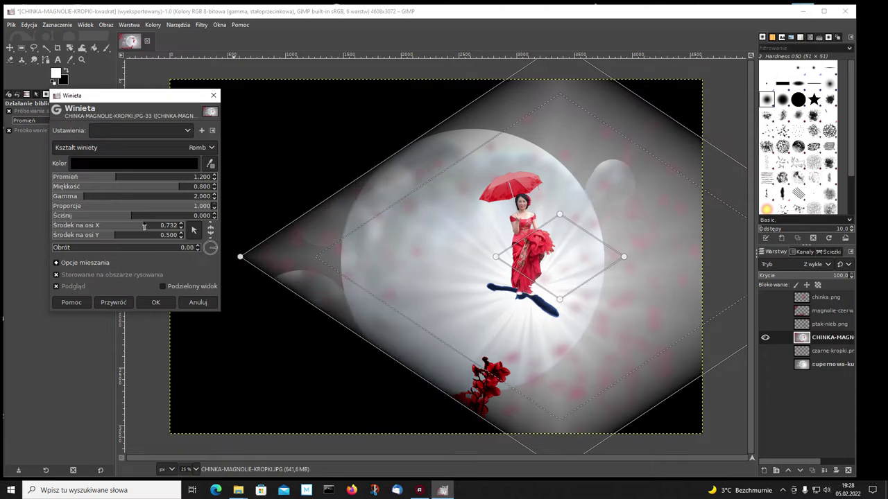
{"action": "left_click_drag", "start_coordinate": [144, 227], "coordinate": [83, 229]}
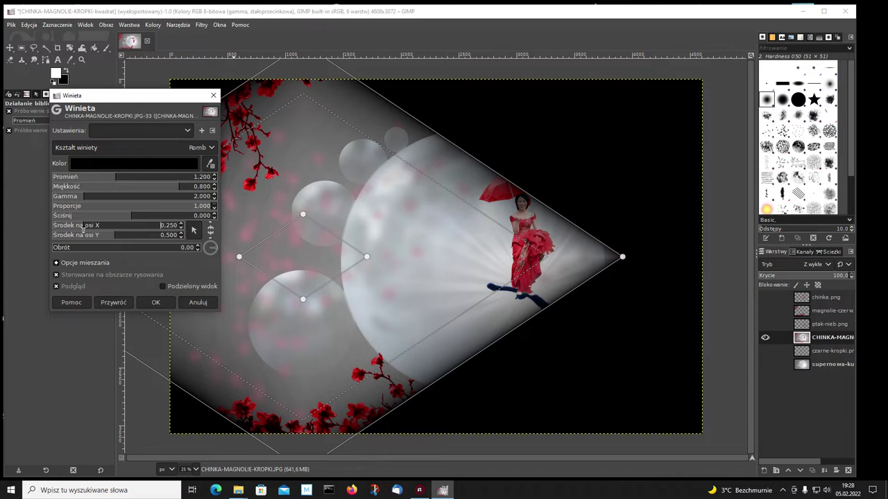
{"action": "left_click_drag", "start_coordinate": [83, 229], "coordinate": [109, 225]}
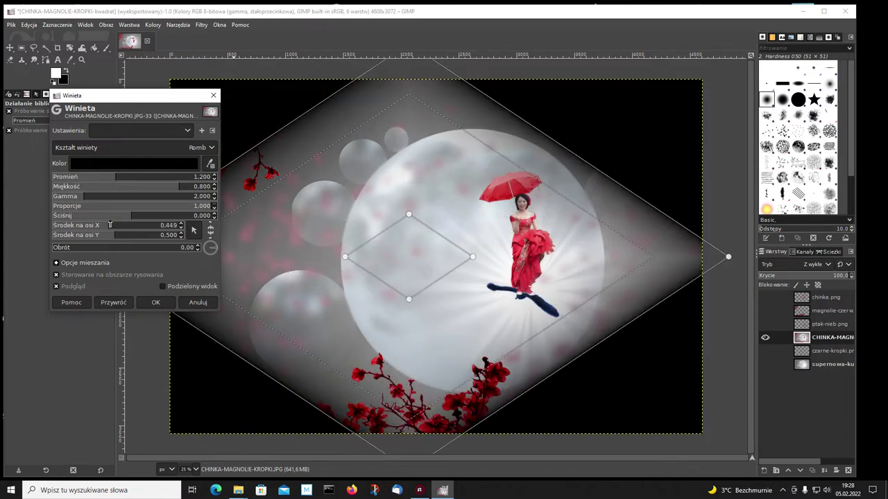
{"action": "left_click_drag", "start_coordinate": [110, 226], "coordinate": [102, 226]}
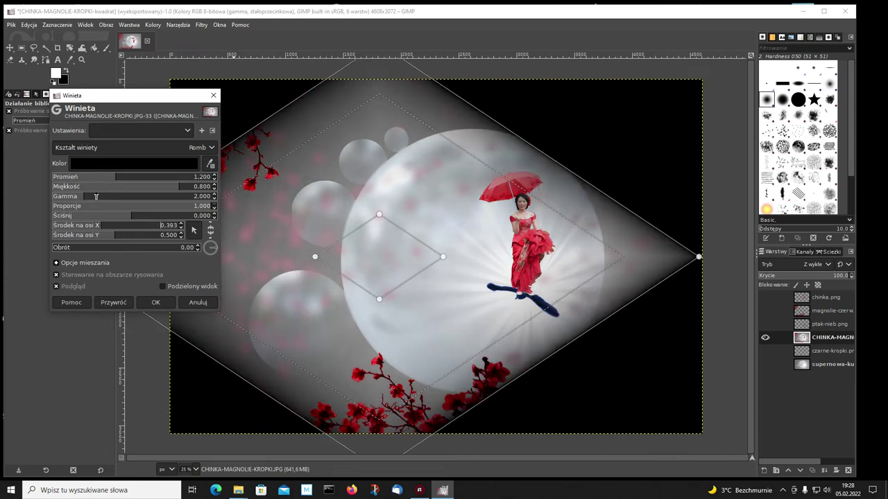
{"action": "mouse_move", "coordinate": [82, 197]}
{"action": "left_mouse_down"}
{"action": "mouse_move", "coordinate": [159, 206]}
{"action": "mouse_move", "coordinate": [75, 210]}
{"action": "left_mouse_up"}
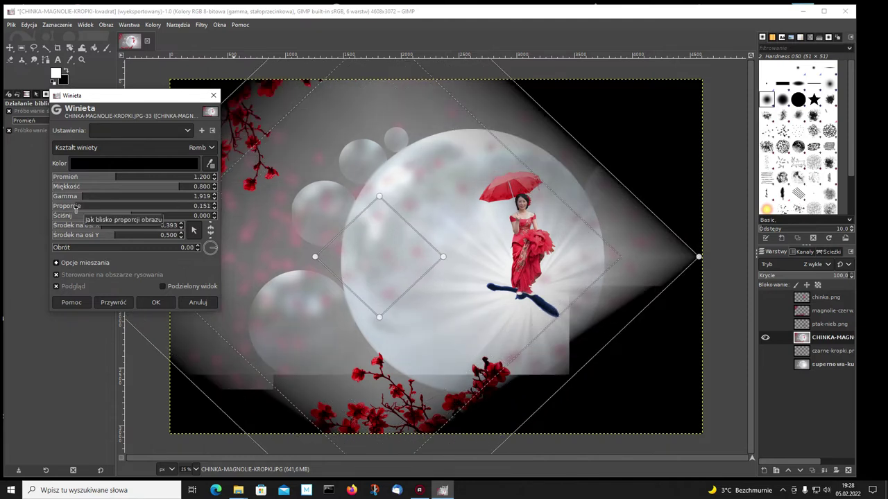
{"action": "mouse_move", "coordinate": [210, 248]}
{"action": "left_mouse_down"}
{"action": "mouse_move", "coordinate": [196, 241]}
{"action": "mouse_move", "coordinate": [212, 253]}
{"action": "left_mouse_up"}
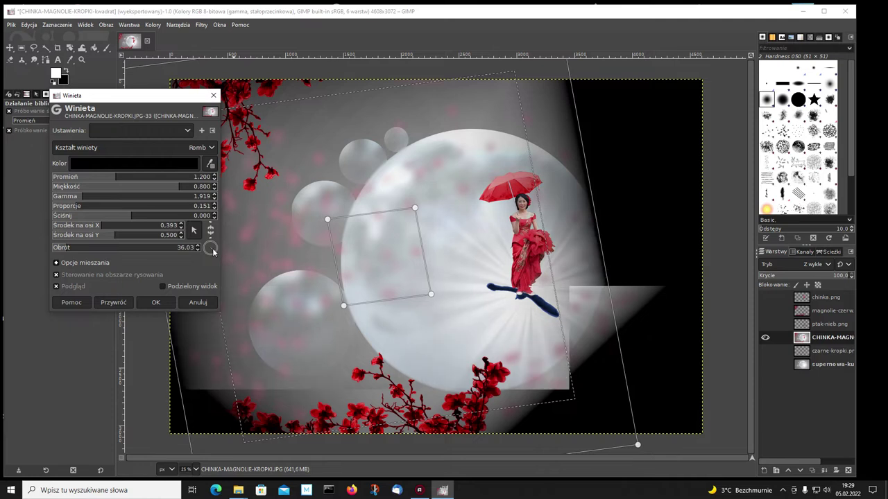
{"action": "left_click_drag", "start_coordinate": [213, 253], "coordinate": [178, 301]}
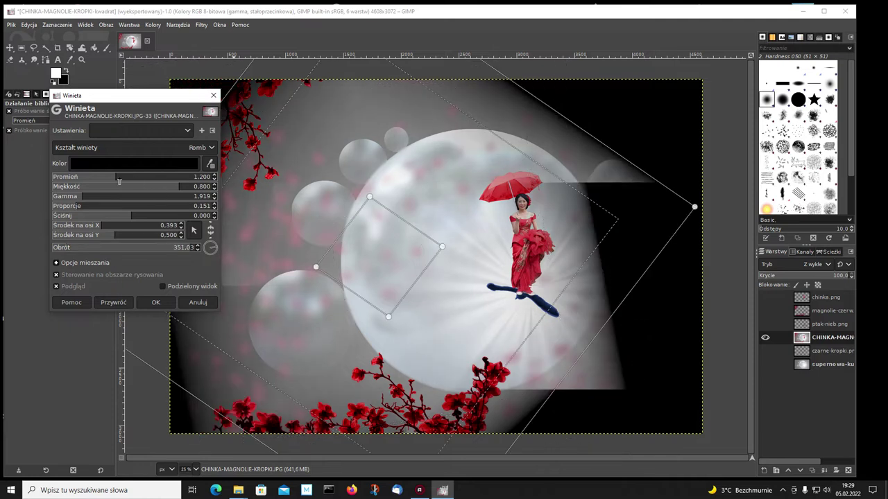
{"action": "left_click", "coordinate": [197, 302]}
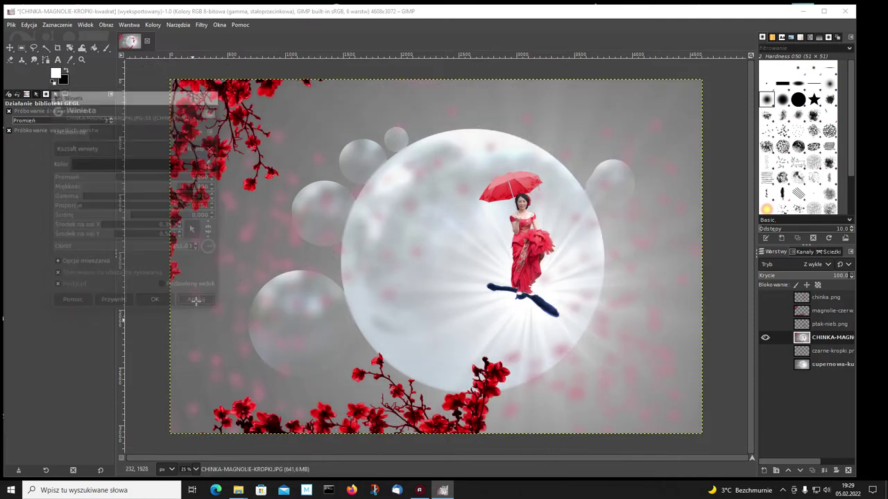
Apply a black diamond vignette with radius 1.483 and softness about 0.62
{"action": "left_click", "coordinate": [201, 25]}
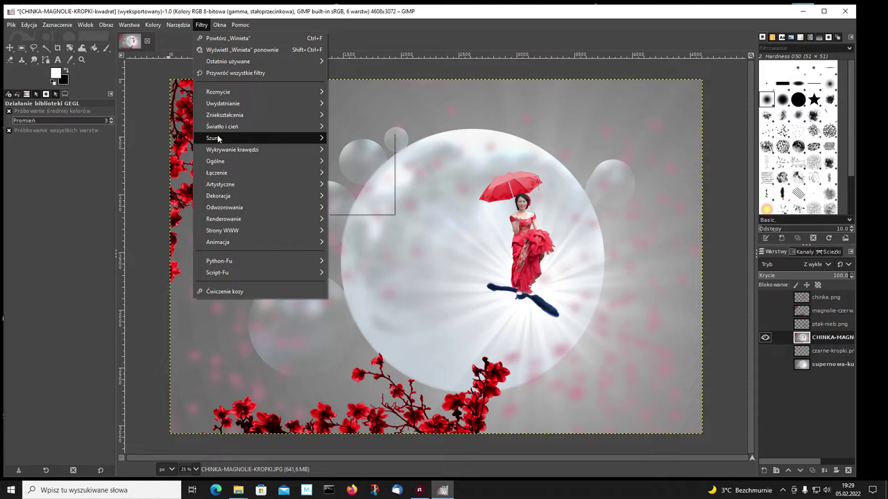
{"action": "mouse_move", "coordinate": [221, 126]}
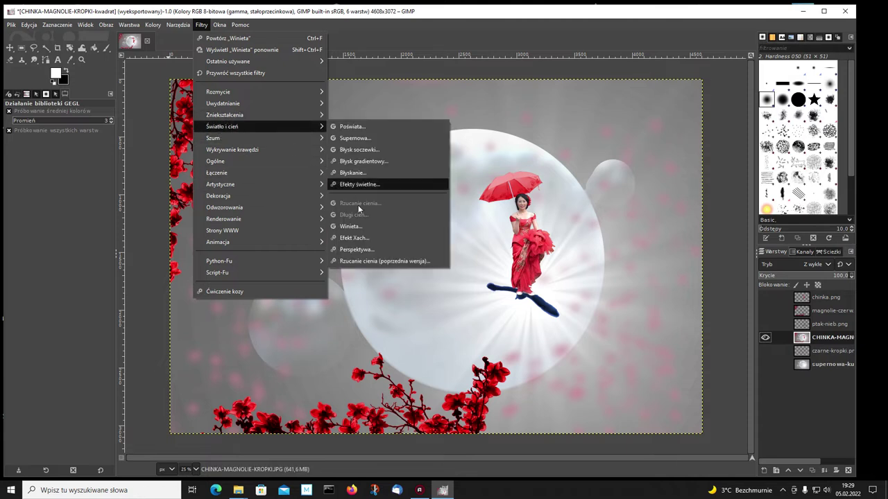
{"action": "left_click", "coordinate": [350, 227]}
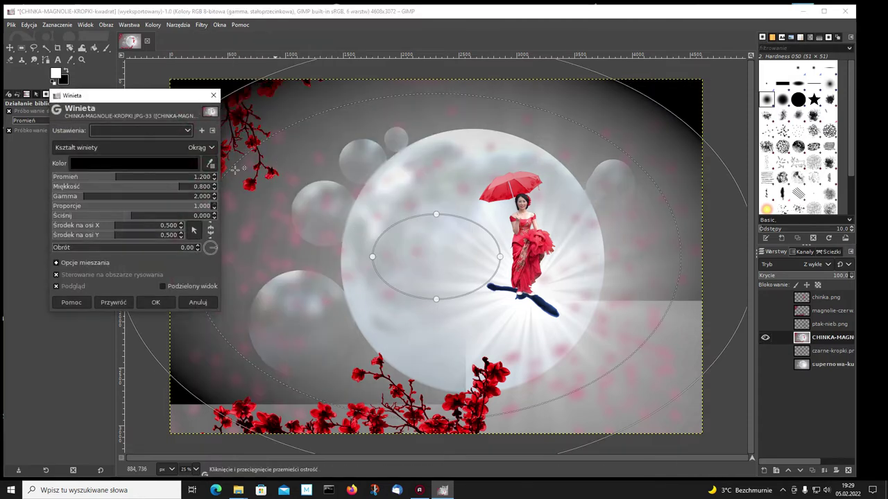
{"action": "left_click", "coordinate": [212, 150]}
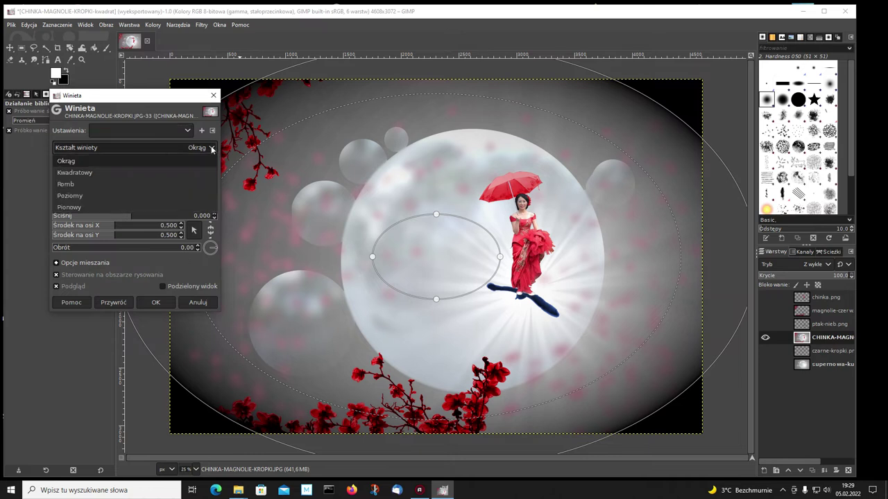
{"action": "left_click", "coordinate": [75, 188]}
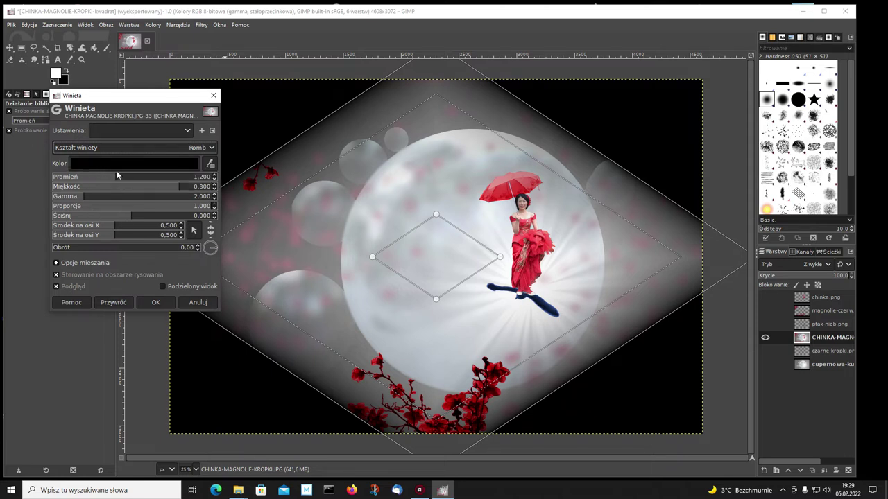
{"action": "left_click_drag", "start_coordinate": [114, 178], "coordinate": [129, 178]}
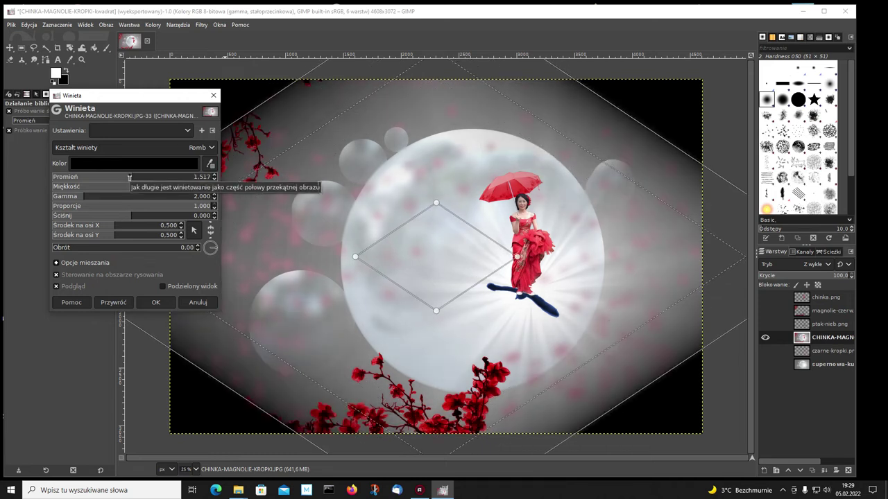
{"action": "left_click_drag", "start_coordinate": [129, 178], "coordinate": [149, 187]}
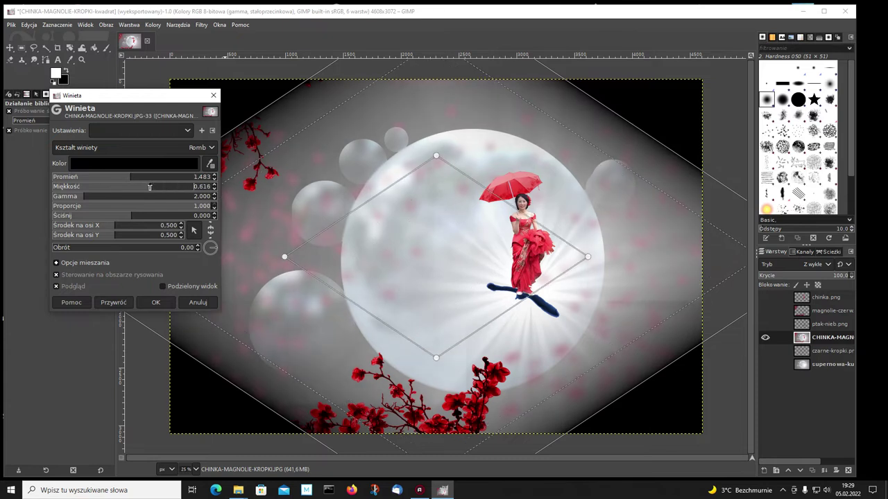
{"action": "left_click_drag", "start_coordinate": [149, 187], "coordinate": [150, 187]}
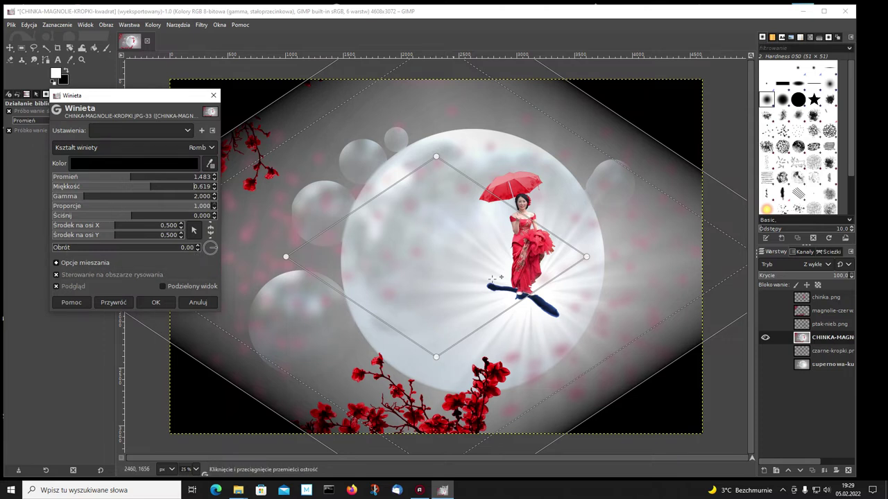
{"action": "left_click", "coordinate": [157, 302]}
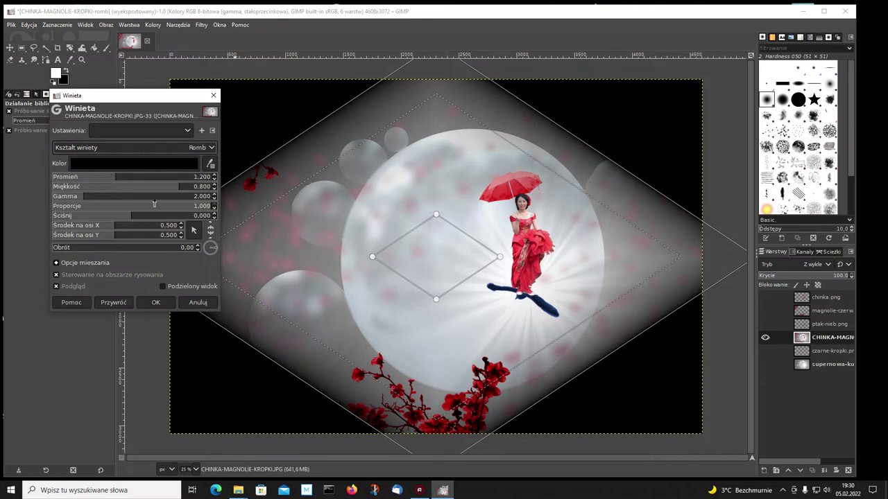
Apply a rhombus vignette rotated 11.09°, centred at 0.527/0.466, radius 0.868, pinch -0.035
{"action": "left_click_drag", "start_coordinate": [114, 178], "coordinate": [95, 176]}
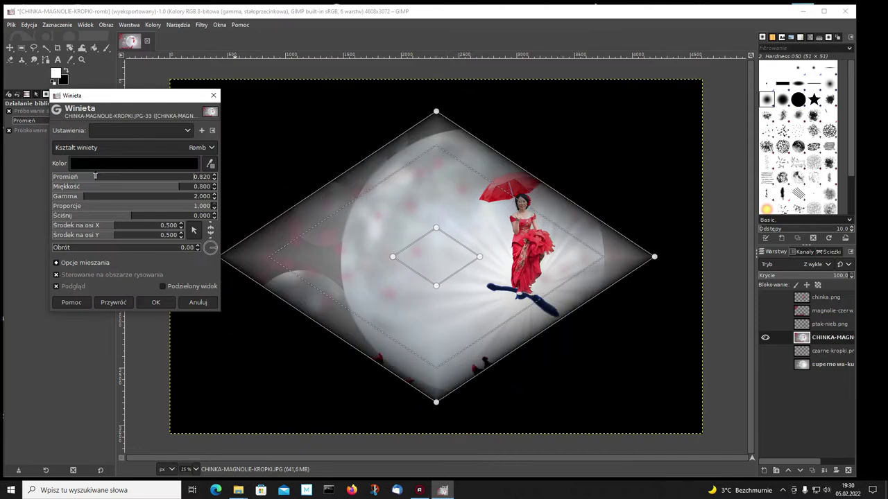
{"action": "left_click_drag", "start_coordinate": [95, 176], "coordinate": [97, 177]}
{"action": "left_click_drag", "start_coordinate": [215, 250], "coordinate": [227, 251]}
{"action": "mouse_move", "coordinate": [448, 201]}
{"action": "left_mouse_down"}
{"action": "mouse_move", "coordinate": [498, 177]}
{"action": "mouse_move", "coordinate": [531, 193]}
{"action": "mouse_move", "coordinate": [455, 186]}
{"action": "left_mouse_up"}
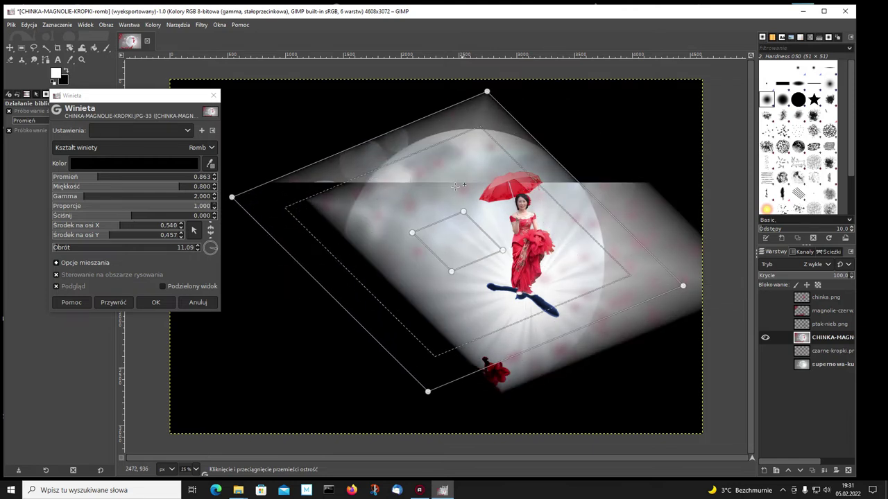
{"action": "left_click_drag", "start_coordinate": [232, 198], "coordinate": [230, 200]}
{"action": "mouse_move", "coordinate": [454, 150]}
{"action": "left_mouse_down"}
{"action": "mouse_move", "coordinate": [433, 150]}
{"action": "mouse_move", "coordinate": [435, 161]}
{"action": "mouse_move", "coordinate": [446, 155]}
{"action": "left_mouse_up"}
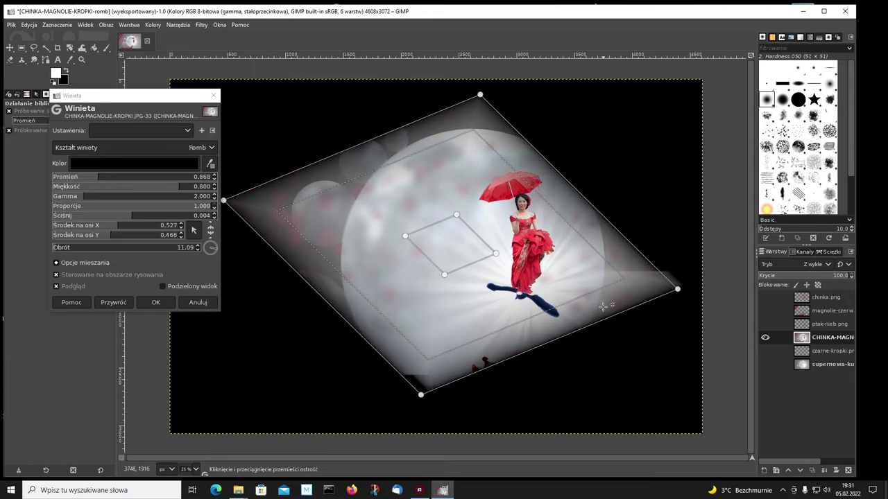
{"action": "left_click_drag", "start_coordinate": [421, 395], "coordinate": [420, 407]}
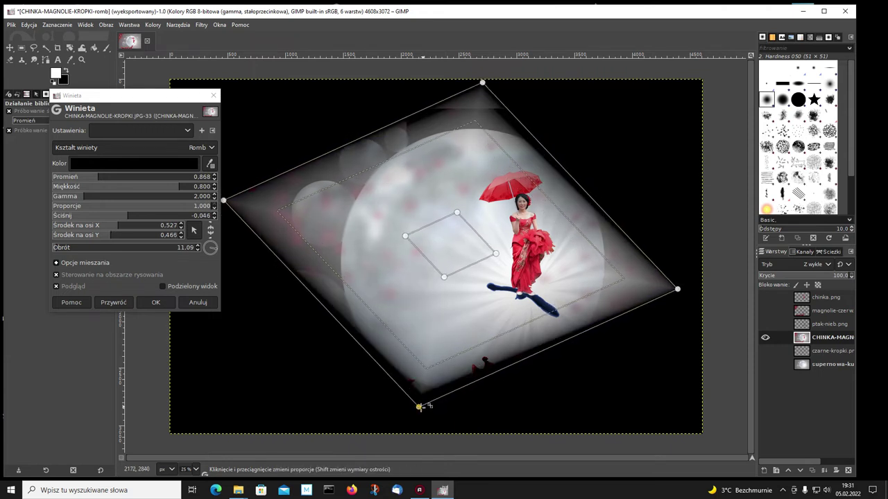
{"action": "left_click_drag", "start_coordinate": [482, 82], "coordinate": [478, 104]}
{"action": "mouse_move", "coordinate": [425, 383]}
{"action": "left_mouse_down"}
{"action": "mouse_move", "coordinate": [423, 372]}
{"action": "mouse_move", "coordinate": [434, 414]}
{"action": "mouse_move", "coordinate": [456, 406]}
{"action": "left_mouse_up"}
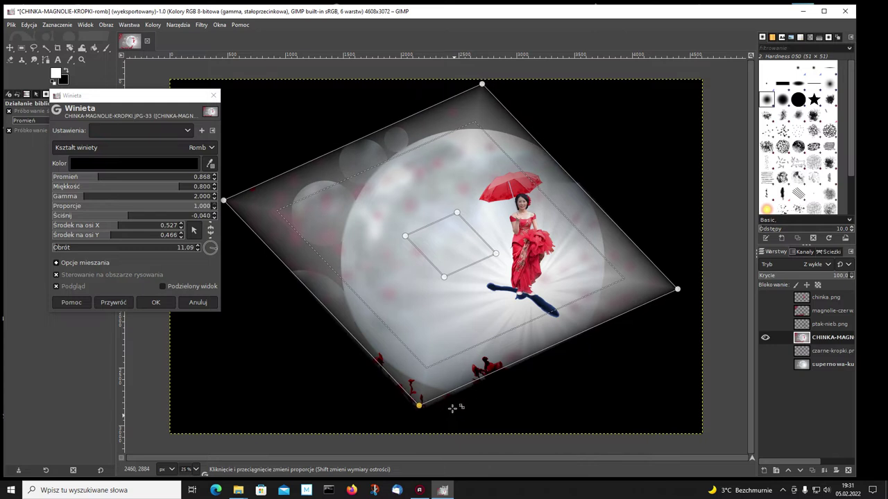
{"action": "left_click", "coordinate": [156, 303]}
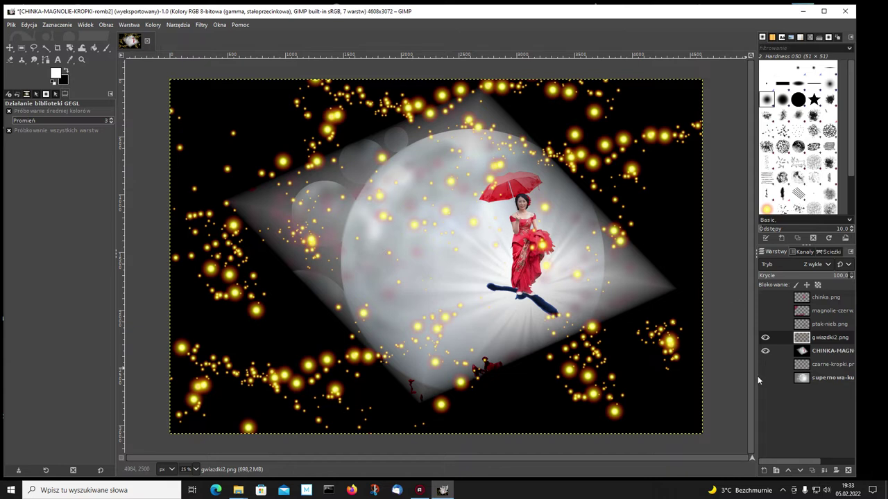
Colorize the gwiazdki2.png sparkle layer with the pale tint ccdada
{"action": "left_click", "coordinate": [764, 351]}
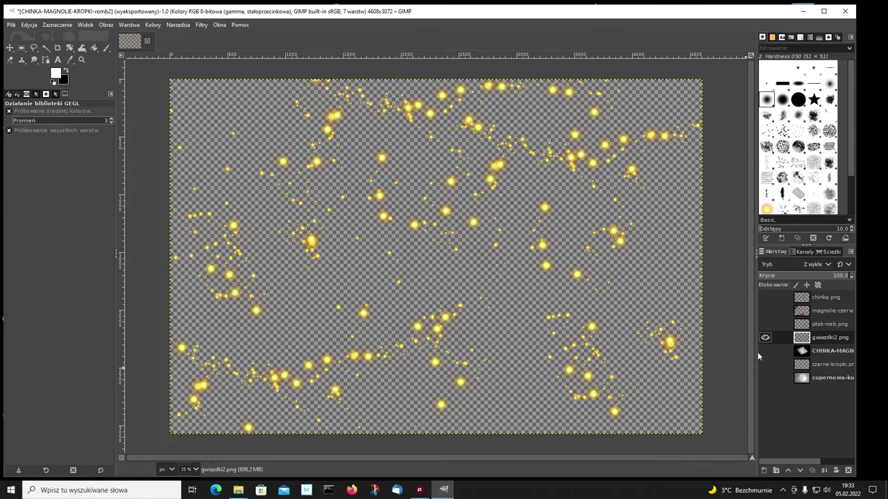
{"action": "left_click", "coordinate": [765, 351]}
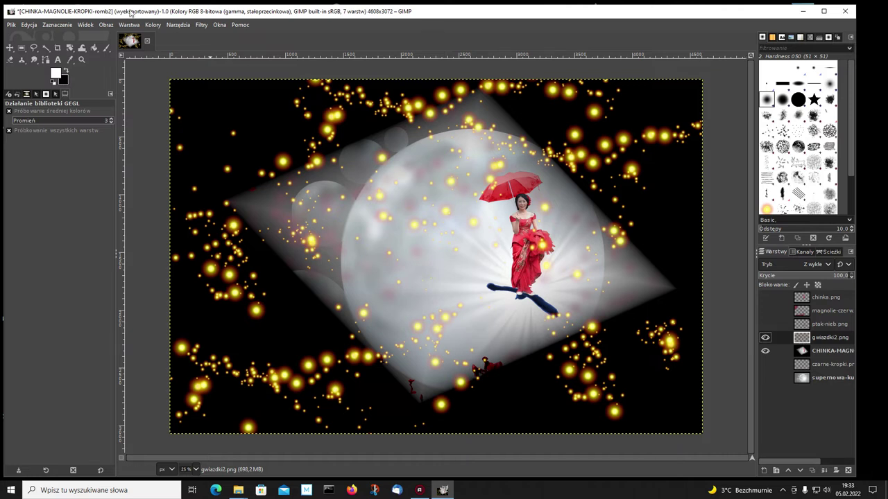
{"action": "left_click", "coordinate": [152, 25]}
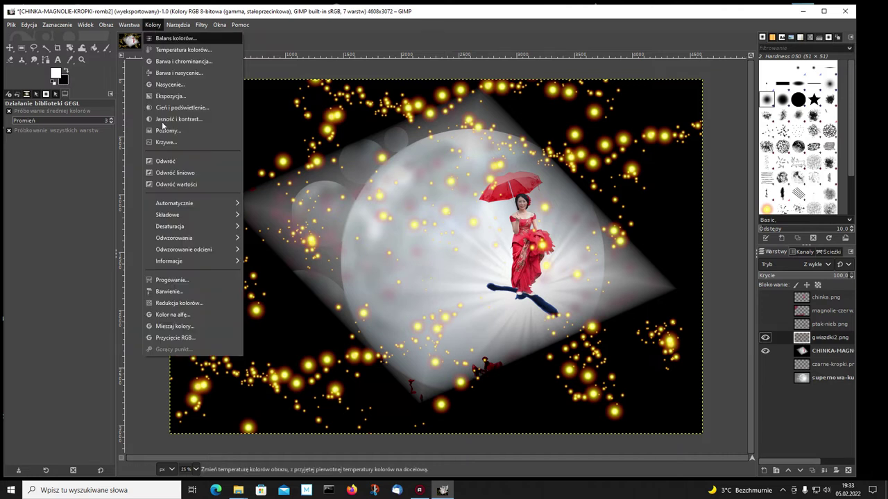
{"action": "left_click", "coordinate": [166, 291]}
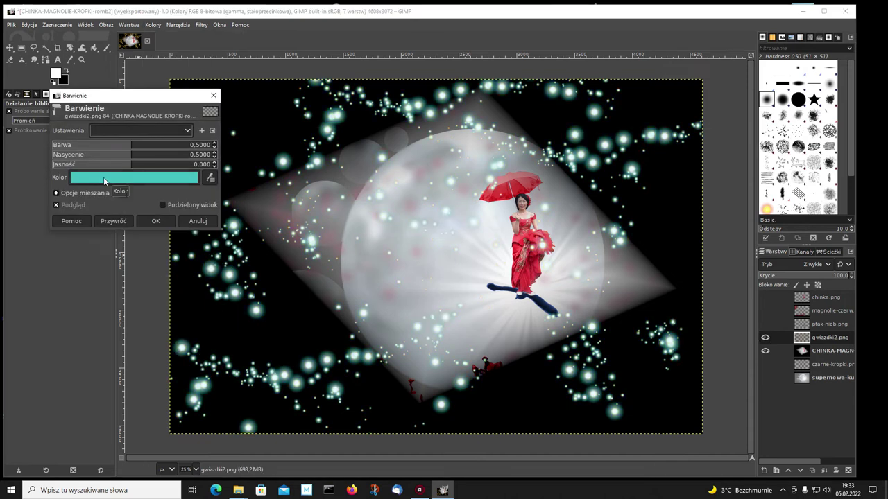
{"action": "left_click", "coordinate": [103, 177]}
{"action": "left_click_drag", "start_coordinate": [52, 161], "coordinate": [28, 161]}
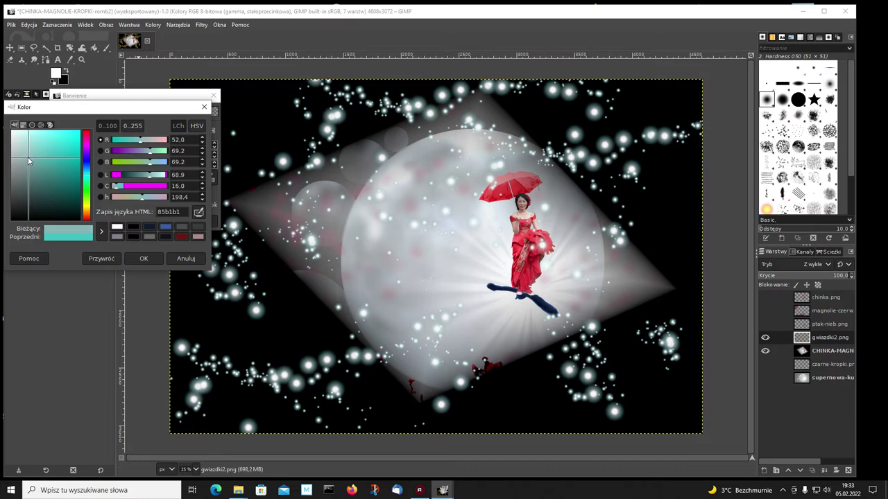
{"action": "mouse_move", "coordinate": [29, 161]}
{"action": "left_mouse_down"}
{"action": "mouse_move", "coordinate": [41, 147]}
{"action": "mouse_move", "coordinate": [17, 157]}
{"action": "mouse_move", "coordinate": [17, 146]}
{"action": "left_mouse_up"}
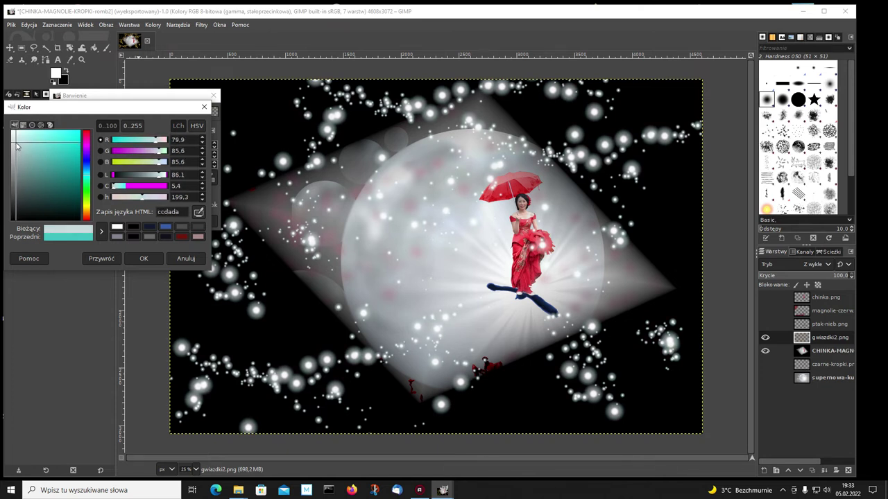
{"action": "left_click", "coordinate": [143, 259]}
{"action": "left_click", "coordinate": [154, 221]}
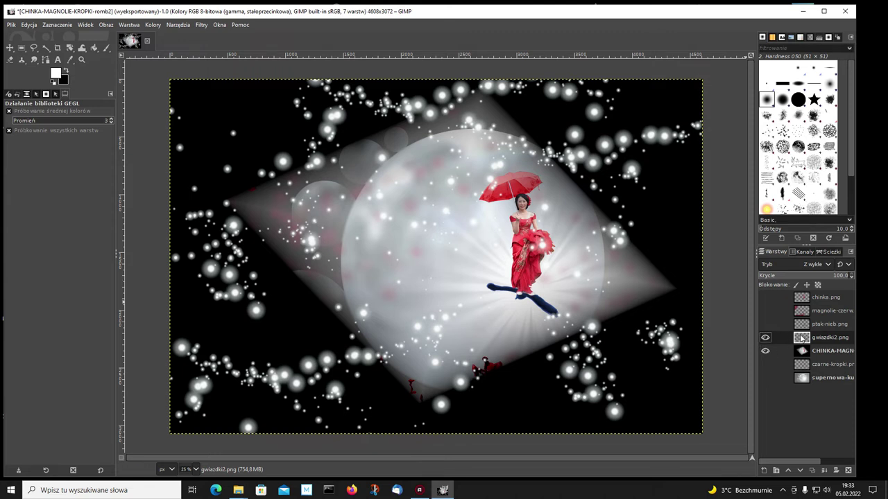
Freehand-select the sparkles overlapping the woman on the stars layer
{"action": "left_click", "coordinate": [766, 352]}
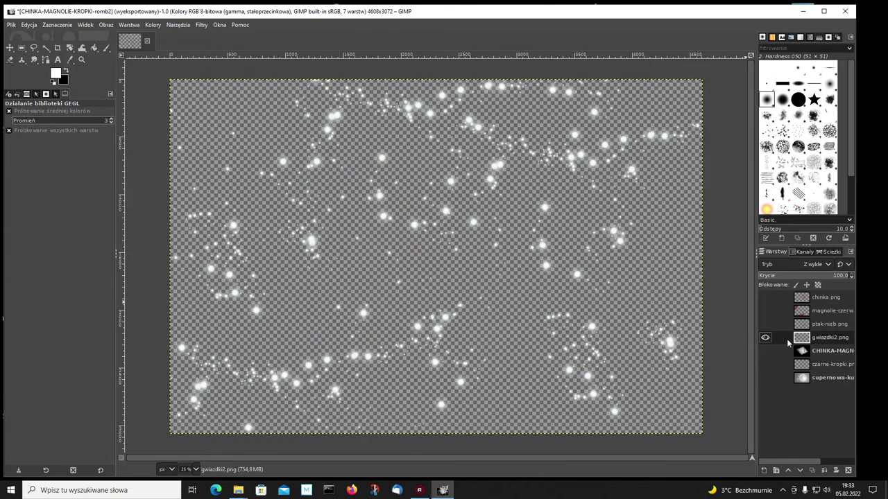
{"action": "left_click", "coordinate": [764, 350]}
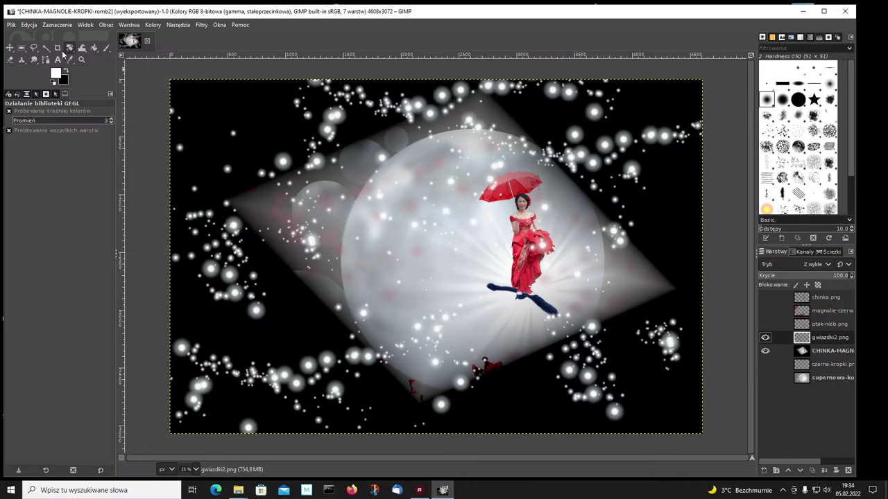
{"action": "left_click", "coordinate": [34, 48]}
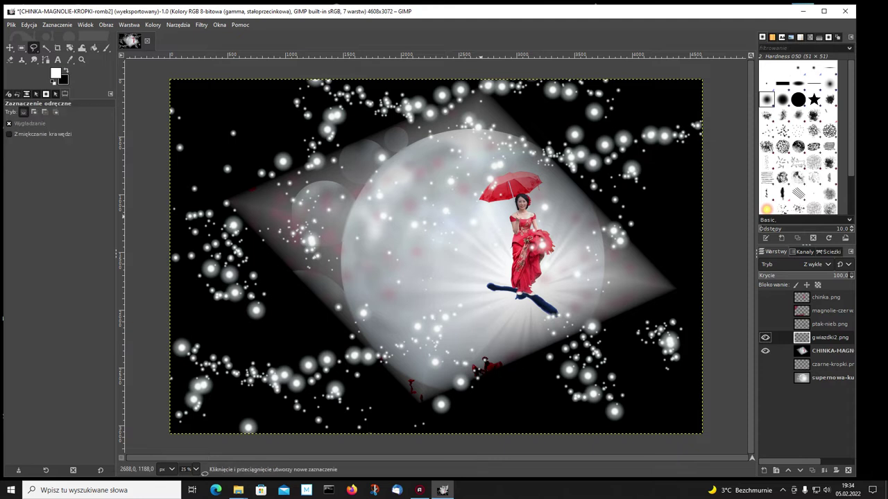
{"action": "left_click", "coordinate": [491, 168]}
{"action": "mouse_move", "coordinate": [482, 202]}
{"action": "left_mouse_down"}
{"action": "mouse_move", "coordinate": [516, 305]}
{"action": "mouse_move", "coordinate": [556, 304]}
{"action": "mouse_move", "coordinate": [566, 278]}
{"action": "mouse_move", "coordinate": [559, 237]}
{"action": "mouse_move", "coordinate": [535, 211]}
{"action": "mouse_move", "coordinate": [546, 175]}
{"action": "mouse_move", "coordinate": [522, 165]}
{"action": "left_mouse_up"}
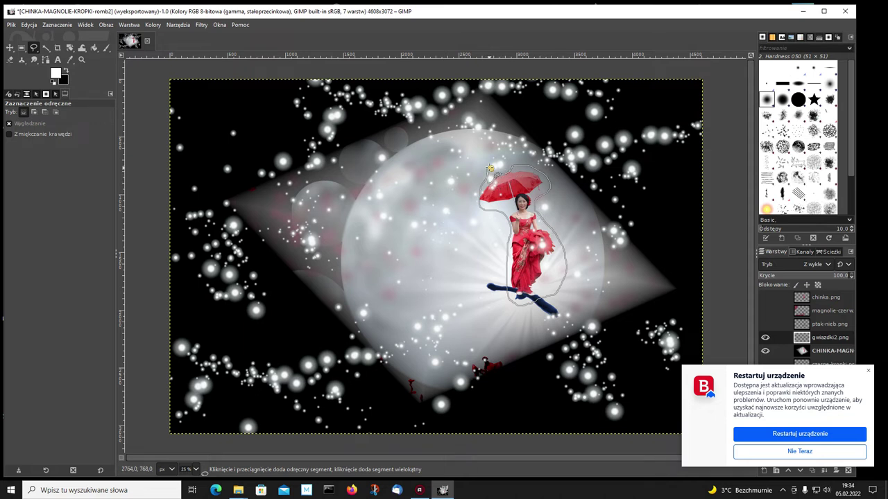
{"action": "left_click_drag", "start_coordinate": [490, 168], "coordinate": [489, 170]}
{"action": "key", "text": "Return"}
{"action": "left_click", "coordinate": [794, 452]}
{"action": "left_click", "coordinate": [794, 453]}
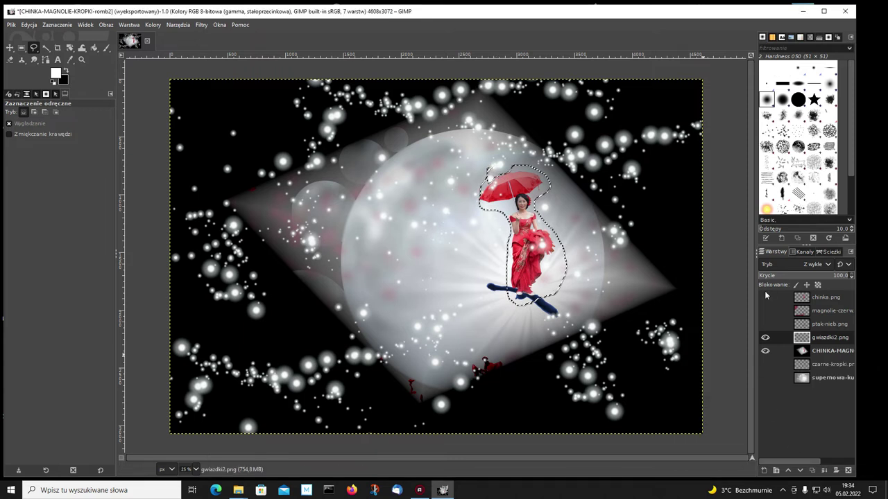
Float the selected sparkles into their own hidden layer, keeping the main sparkle layer active
{"action": "left_click", "coordinate": [765, 351]}
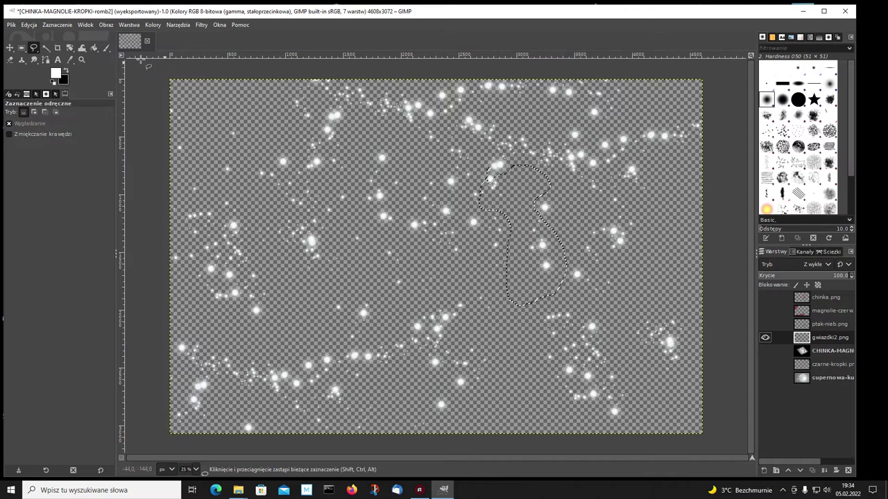
{"action": "left_click", "coordinate": [56, 25]}
{"action": "left_click", "coordinate": [66, 73]}
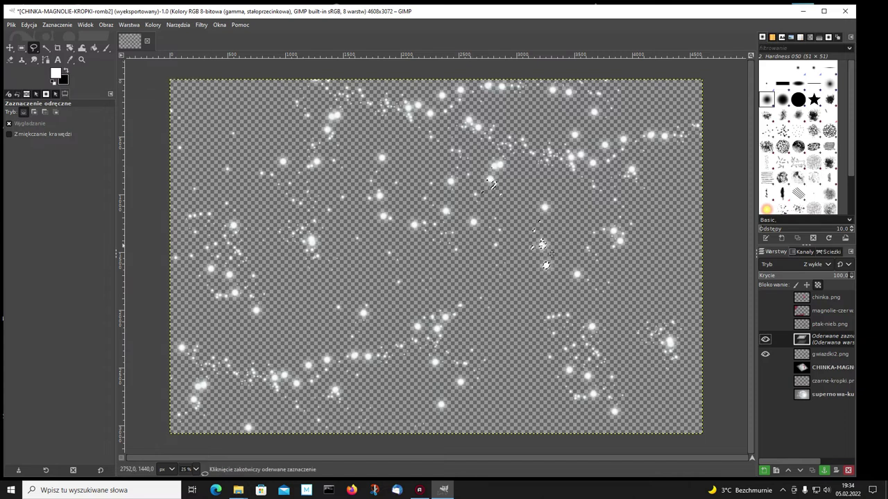
{"action": "left_click", "coordinate": [765, 354]}
{"action": "left_click", "coordinate": [766, 470]}
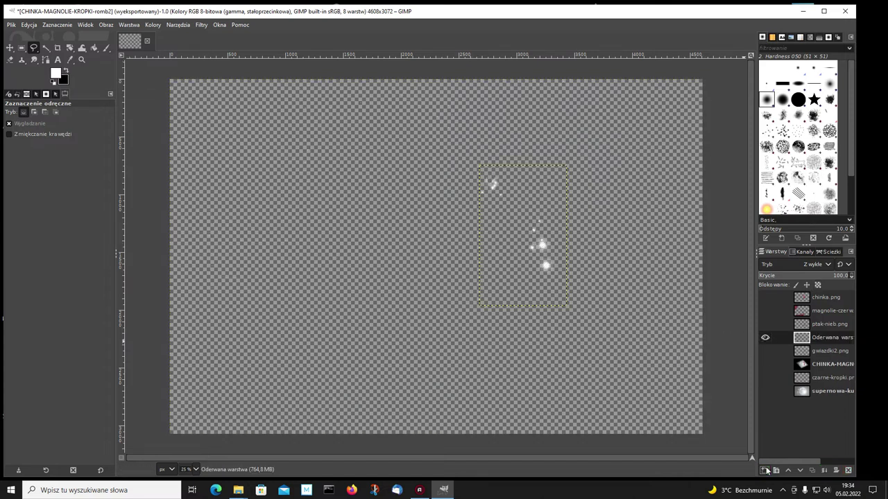
{"action": "left_click", "coordinate": [765, 338]}
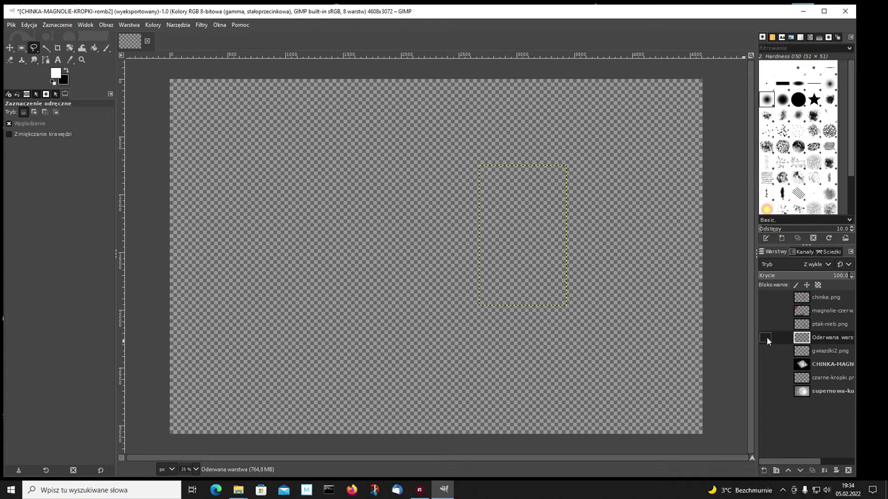
{"action": "left_click", "coordinate": [766, 351]}
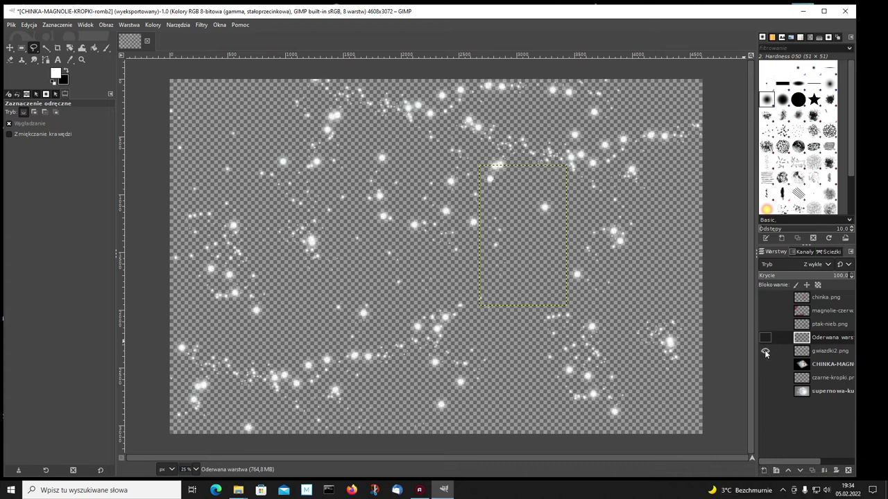
{"action": "left_click", "coordinate": [801, 351]}
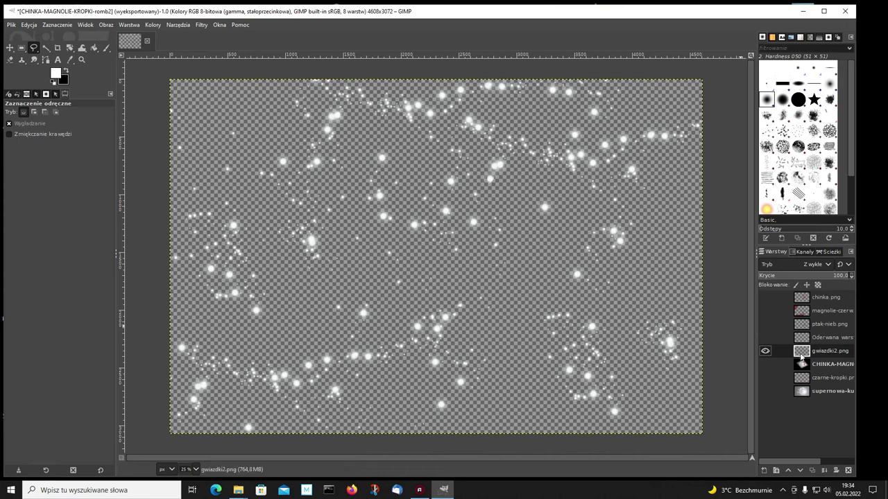
{"action": "left_click", "coordinate": [765, 365]}
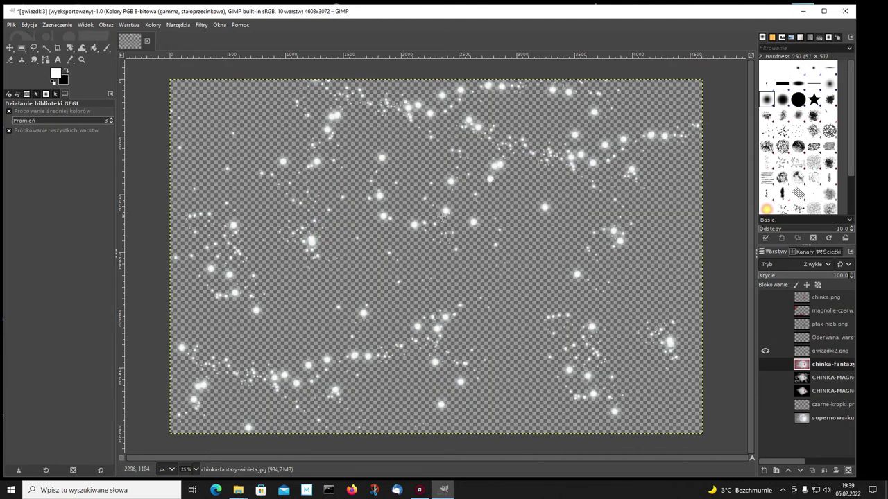
Compare the sparkle and red fantasy image layers by toggling their visibility
{"action": "left_click", "coordinate": [765, 352]}
{"action": "left_click", "coordinate": [766, 364]}
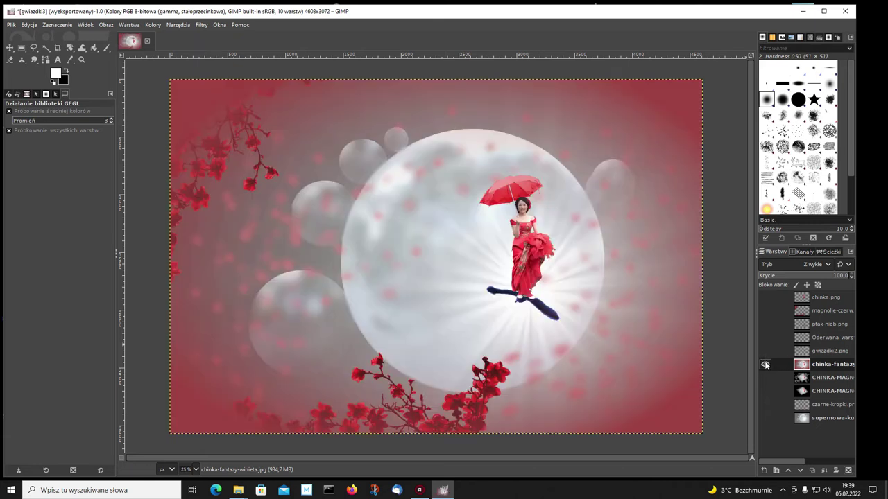
{"action": "left_click", "coordinate": [765, 351]}
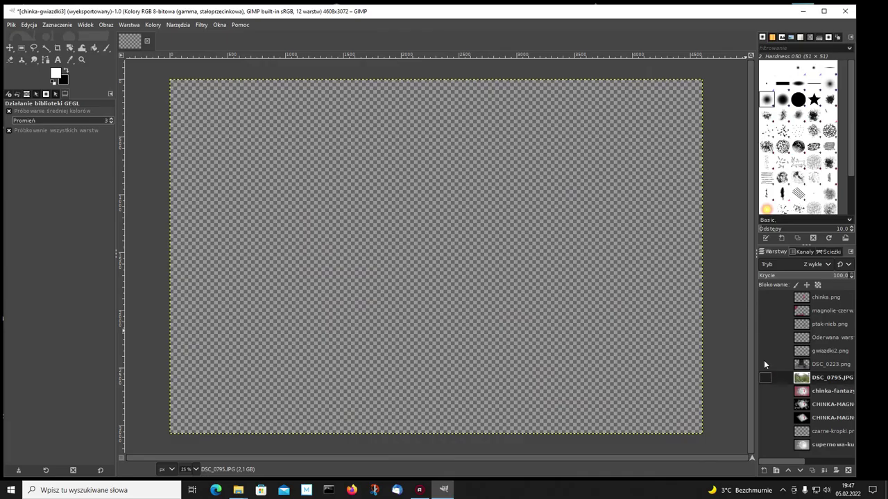
Show the tree-roots photo, blurred foliage, umbrella woman and sparkles layers together
{"action": "left_click", "coordinate": [764, 364]}
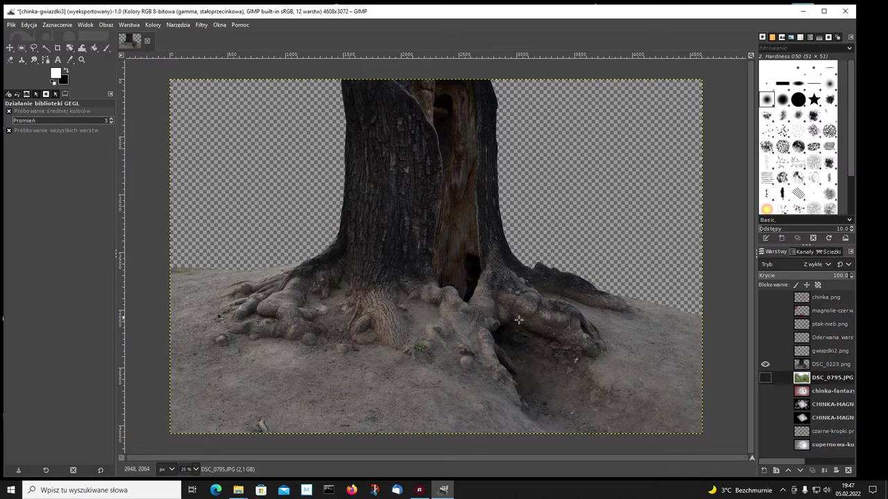
{"action": "left_click", "coordinate": [765, 378]}
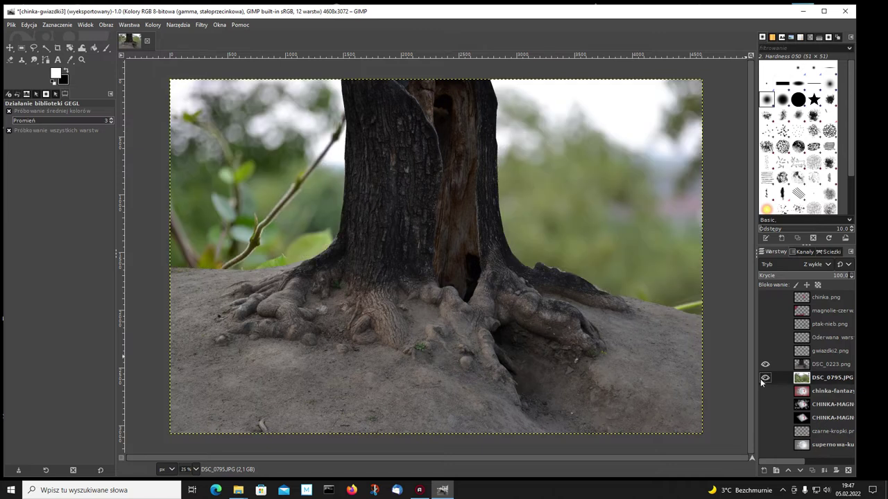
{"action": "left_click", "coordinate": [765, 363]}
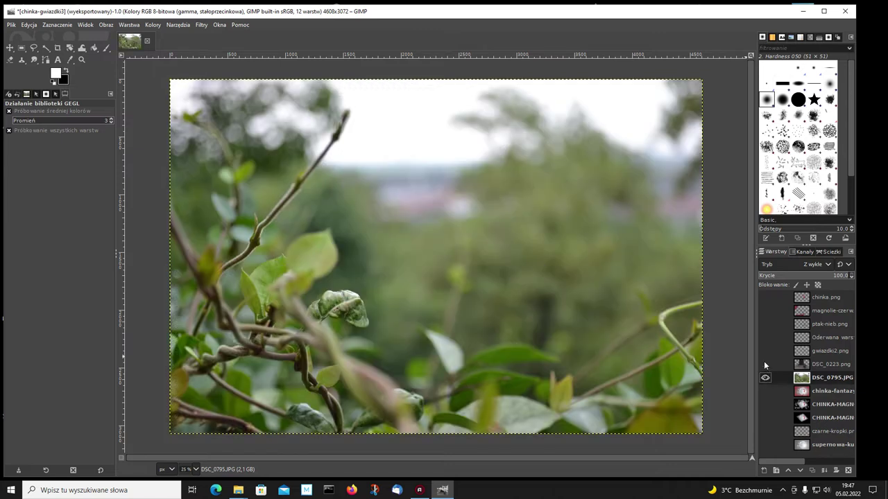
{"action": "left_click", "coordinate": [765, 364]}
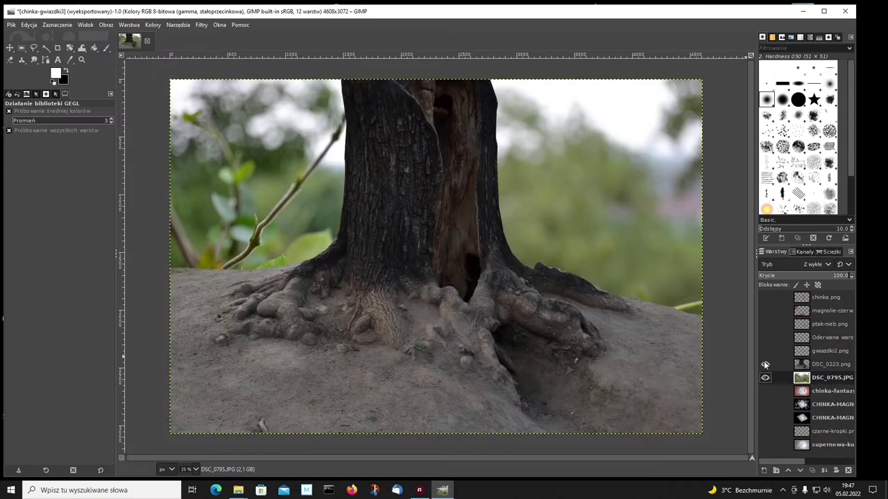
{"action": "left_click", "coordinate": [764, 298]}
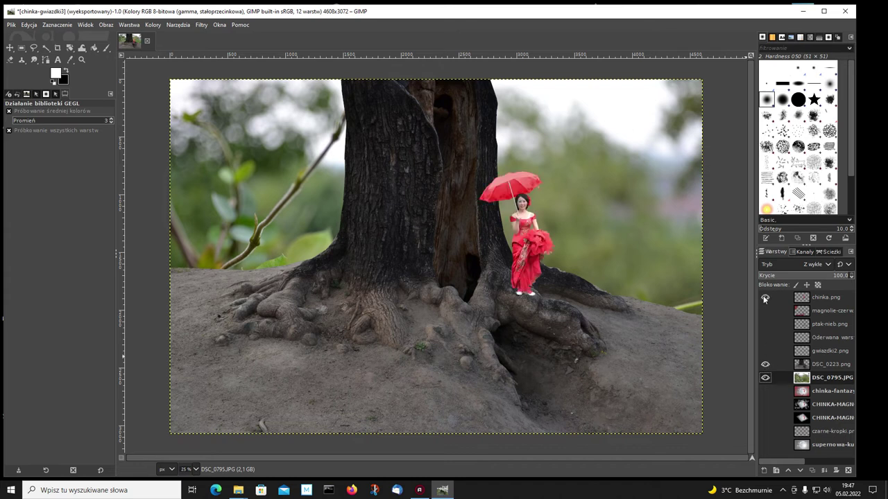
{"action": "left_click", "coordinate": [765, 351]}
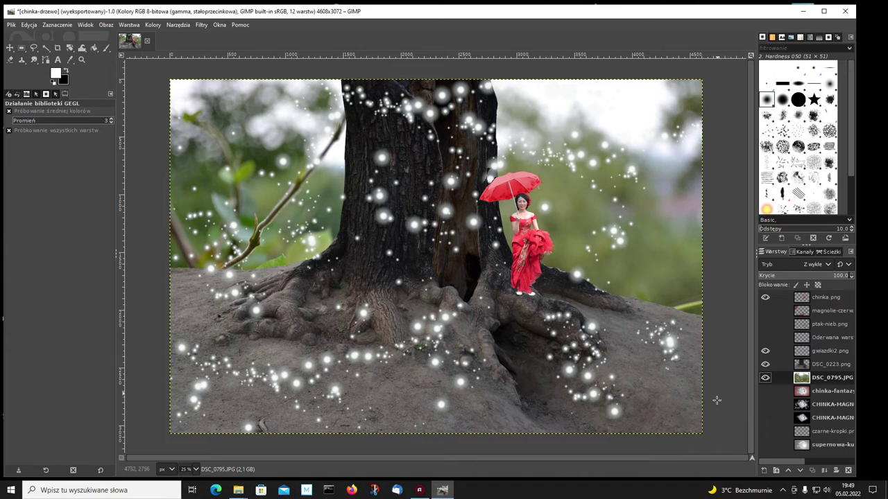
Compare the blurred tree photo, pink moon-and-blossom and moon-glow backgrounds by toggling their visibility
{"action": "left_click", "coordinate": [765, 377]}
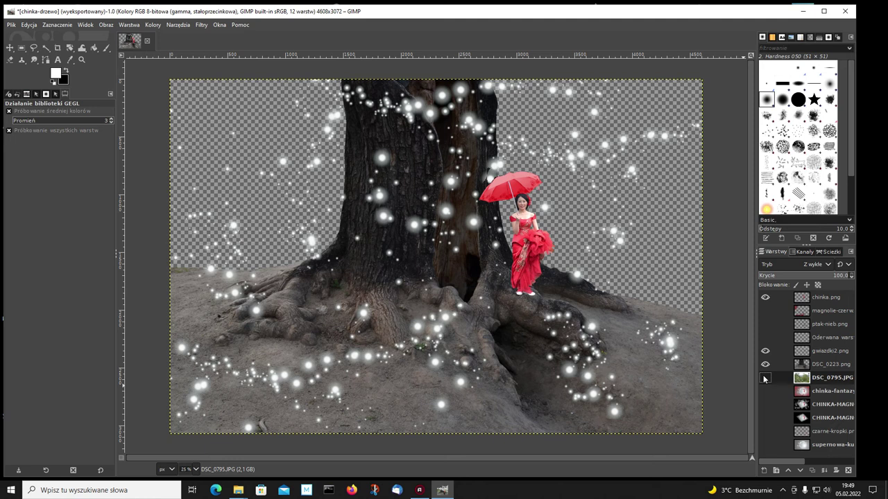
{"action": "left_click", "coordinate": [763, 393]}
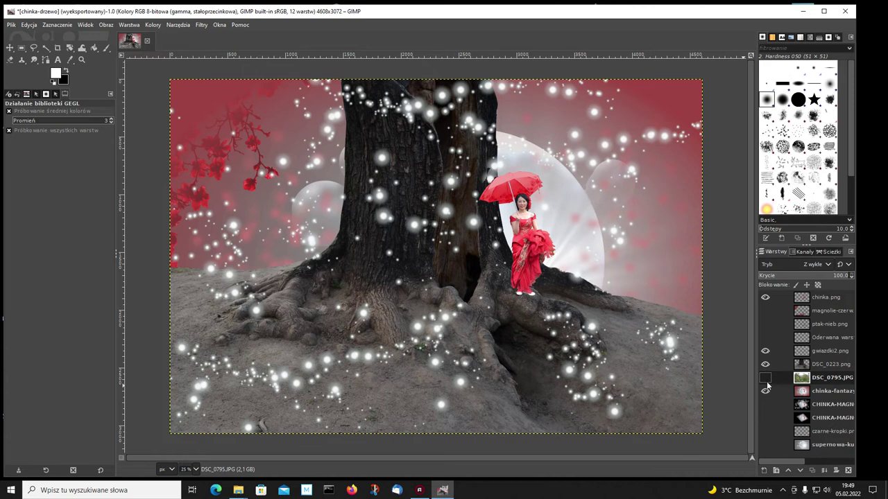
{"action": "left_click", "coordinate": [766, 392]}
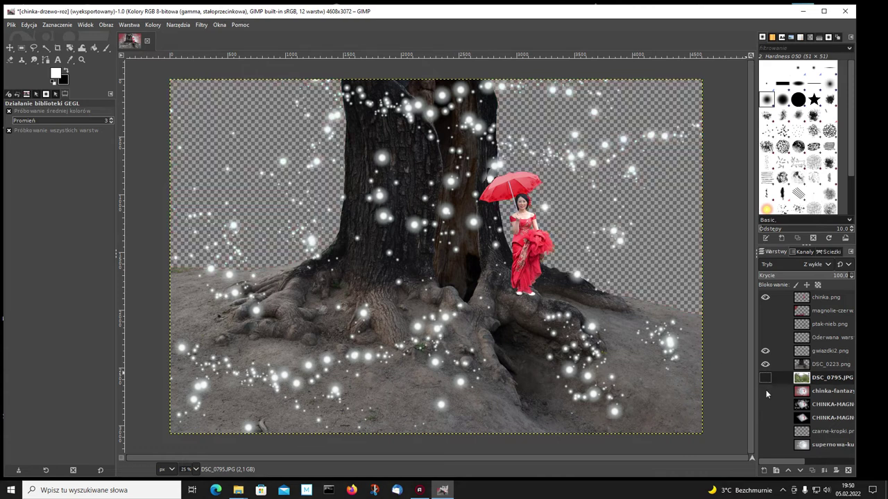
{"action": "left_click", "coordinate": [764, 446]}
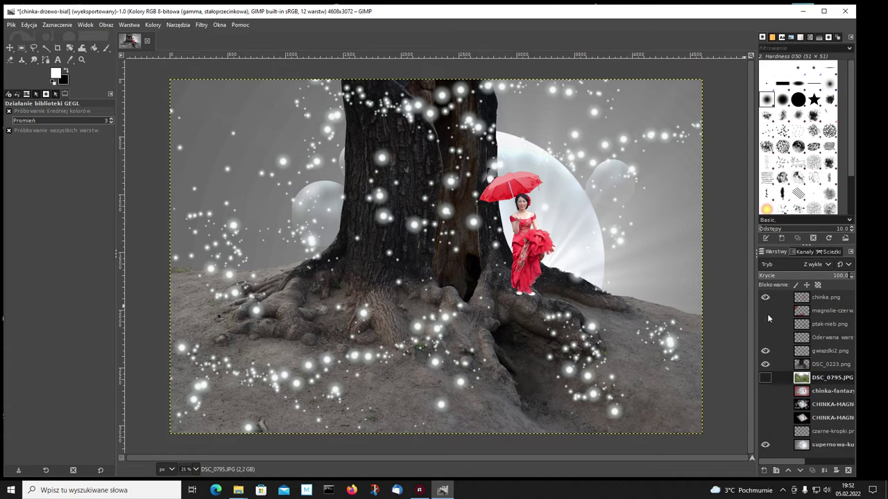
{"action": "left_click", "coordinate": [765, 445]}
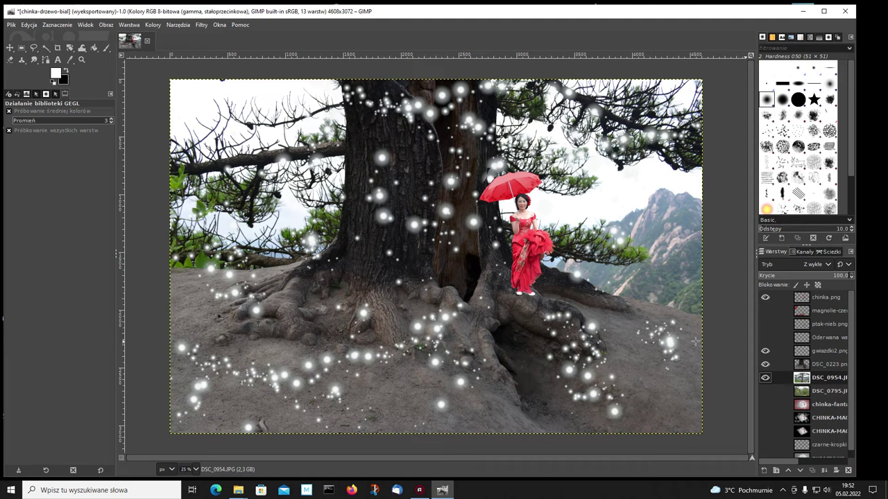
Hide the chinka.png, gwiazdki2.png and DSC_0223 layers, then select the DSC_0954.JPG copy layer
{"action": "left_click", "coordinate": [765, 350]}
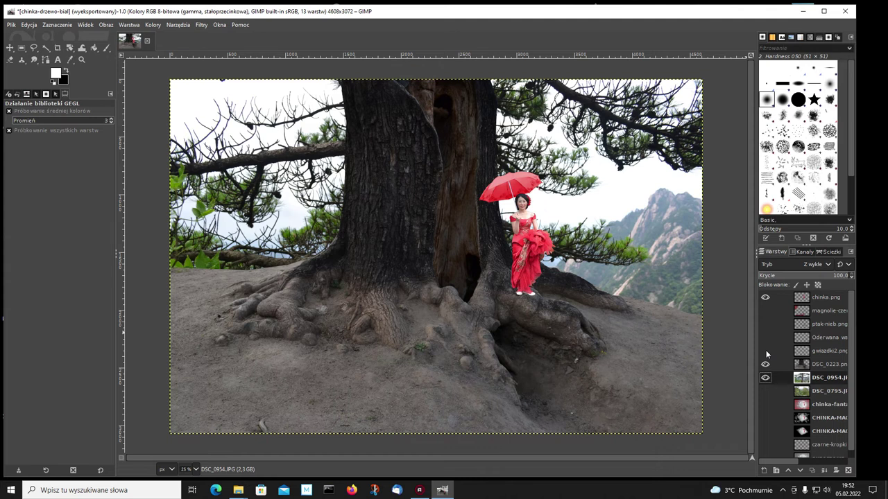
{"action": "left_click", "coordinate": [765, 351]}
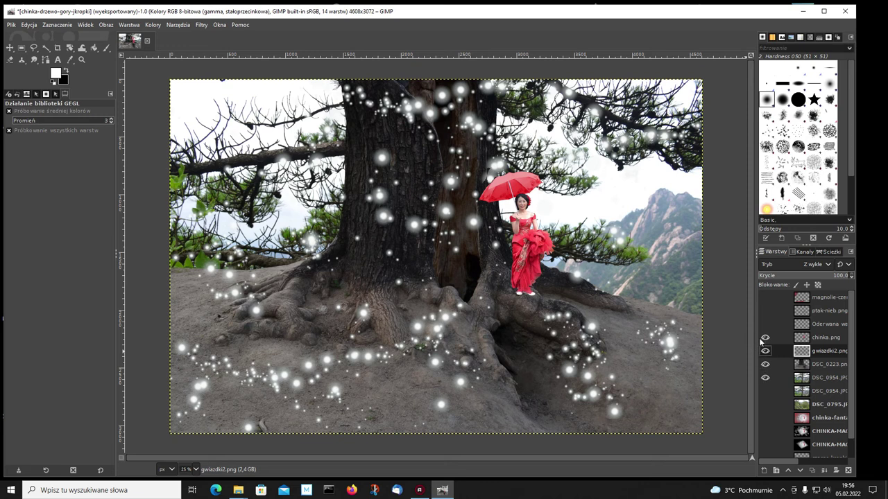
{"action": "left_click", "coordinate": [765, 337]}
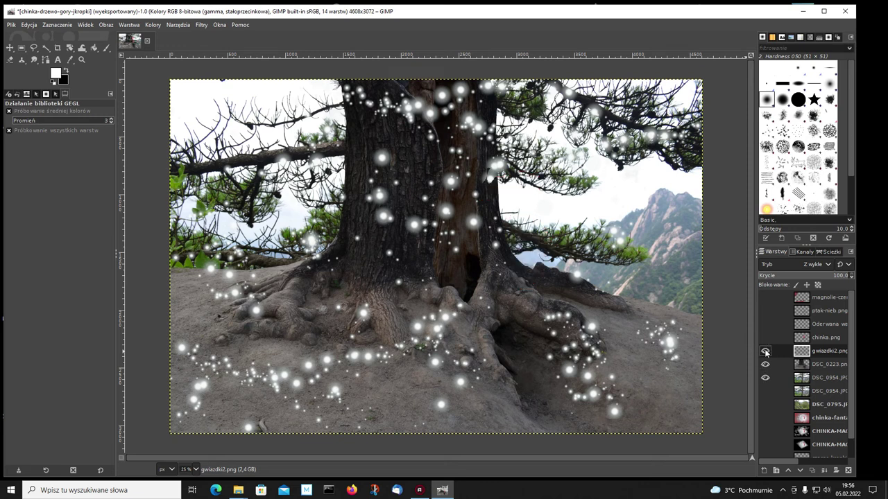
{"action": "left_click", "coordinate": [765, 351]}
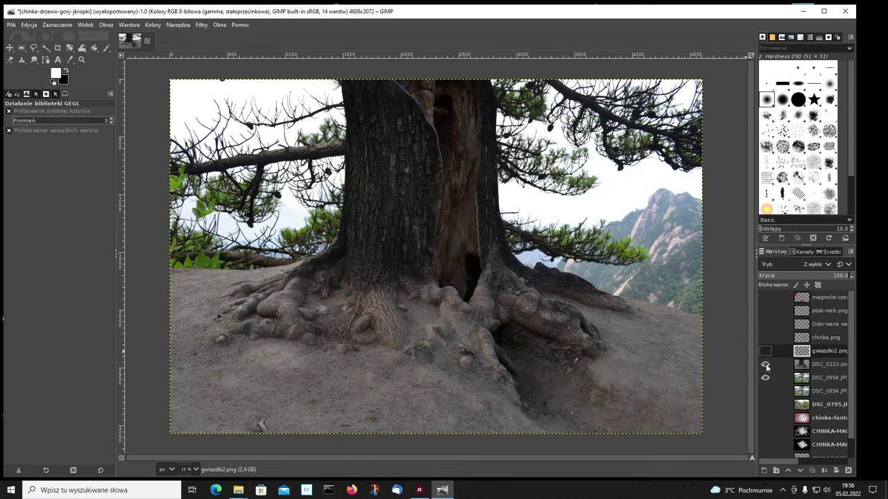
{"action": "left_click", "coordinate": [766, 364]}
{"action": "left_click", "coordinate": [802, 379]}
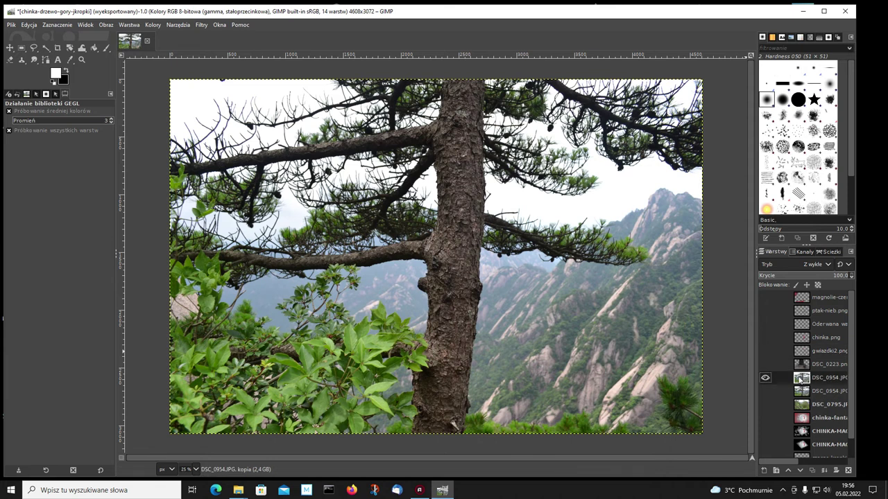
Apply a Gaussian blur with size X/Y 40.50 to the DSC_0954.JPG copy layer
{"action": "left_click", "coordinate": [200, 26]}
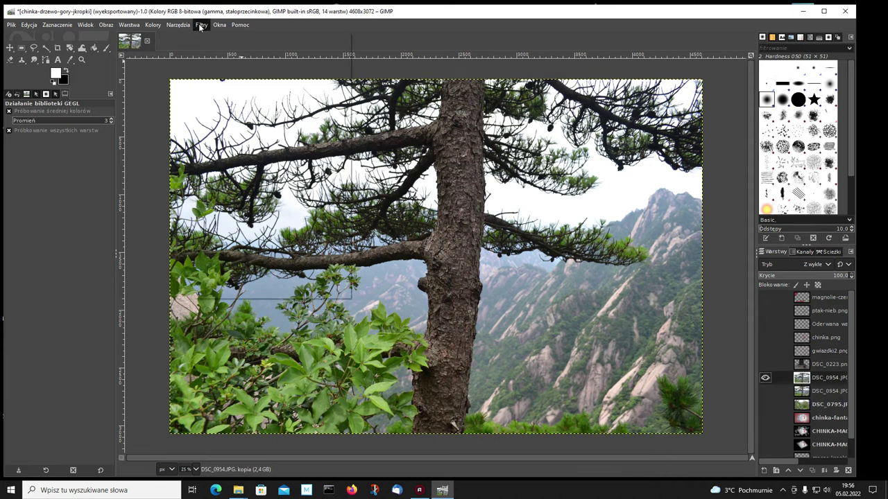
{"action": "mouse_move", "coordinate": [218, 92]}
{"action": "left_click", "coordinate": [386, 103]}
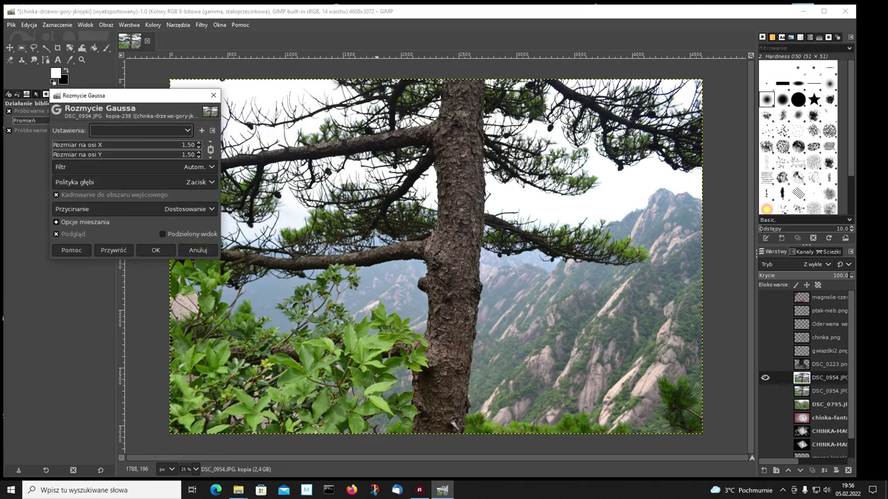
{"action": "scroll", "coordinate": [198, 144], "scroll_direction": "up", "scroll_amount": 4}
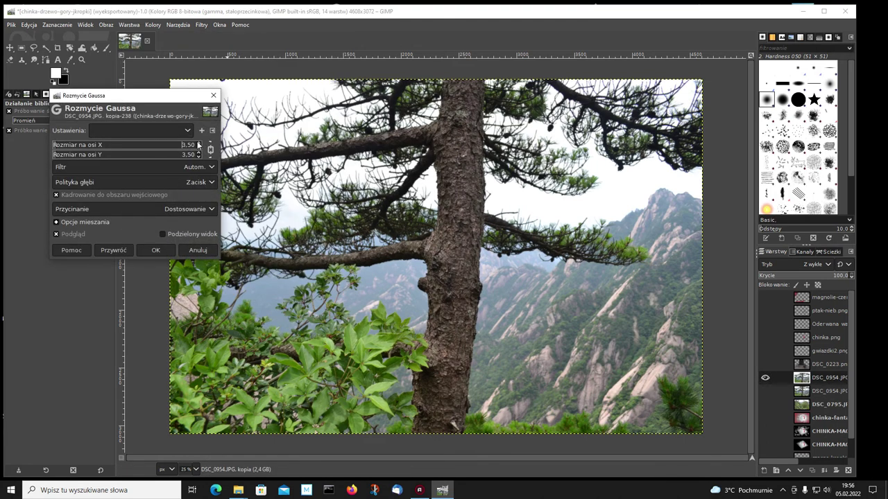
{"action": "scroll", "coordinate": [199, 144], "scroll_direction": "up", "scroll_amount": 3}
{"action": "scroll", "coordinate": [199, 144], "scroll_direction": "up", "scroll_amount": 2}
{"action": "scroll", "coordinate": [198, 144], "scroll_direction": "up", "scroll_amount": 3}
{"action": "scroll", "coordinate": [198, 145], "scroll_direction": "up", "scroll_amount": 2}
{"action": "scroll", "coordinate": [199, 144], "scroll_direction": "up", "scroll_amount": 2}
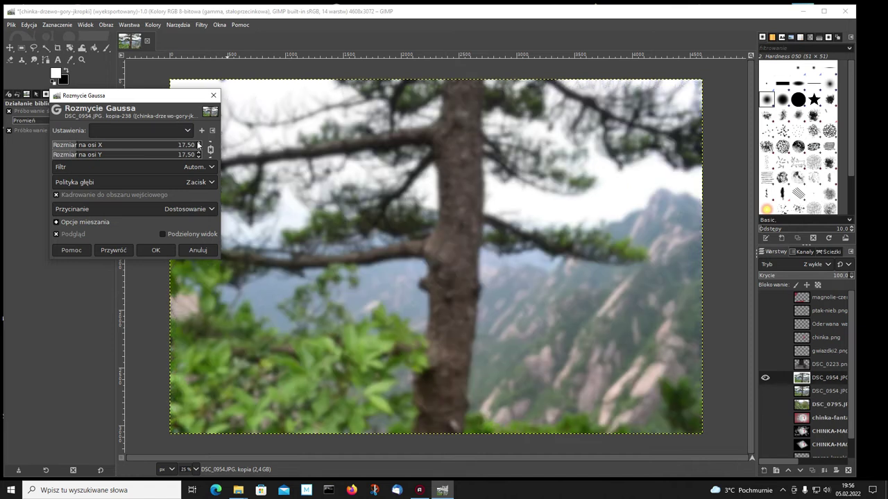
{"action": "scroll", "coordinate": [199, 144], "scroll_direction": "up", "scroll_amount": 1}
{"action": "scroll", "coordinate": [199, 144], "scroll_direction": "up", "scroll_amount": 1}
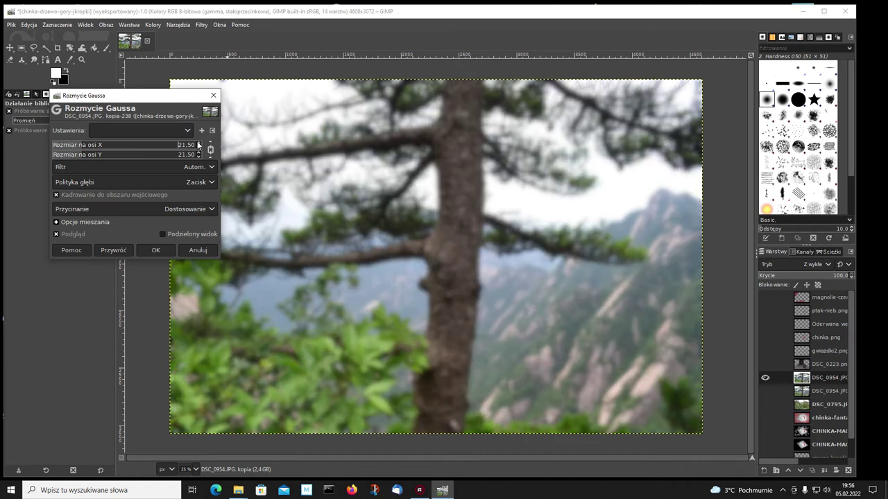
{"action": "scroll", "coordinate": [199, 144], "scroll_direction": "up", "scroll_amount": 1}
{"action": "scroll", "coordinate": [199, 144], "scroll_direction": "up", "scroll_amount": 1}
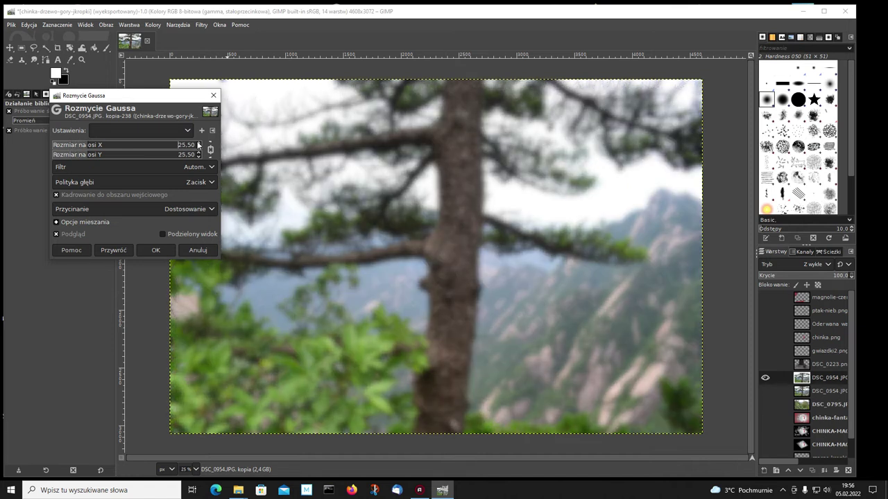
{"action": "scroll", "coordinate": [199, 145], "scroll_direction": "up", "scroll_amount": 2}
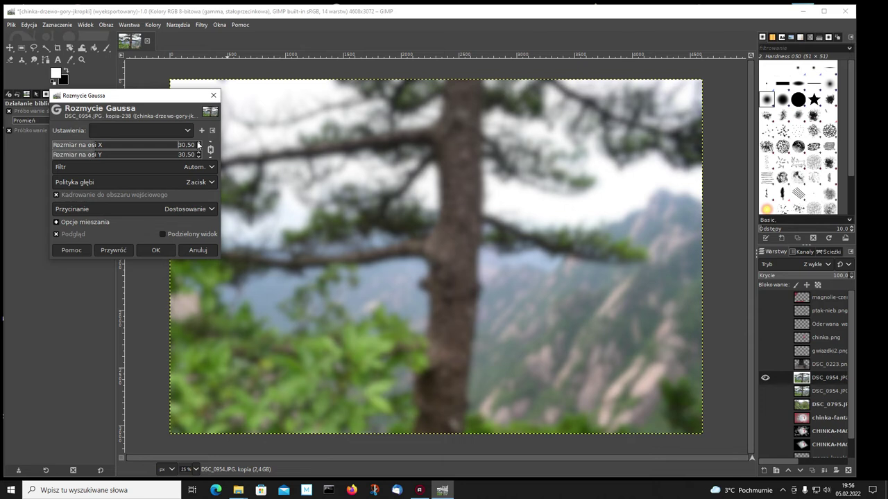
{"action": "scroll", "coordinate": [198, 144], "scroll_direction": "up", "scroll_amount": 1}
{"action": "scroll", "coordinate": [199, 144], "scroll_direction": "up", "scroll_amount": 1}
{"action": "scroll", "coordinate": [199, 144], "scroll_direction": "up", "scroll_amount": 1}
{"action": "scroll", "coordinate": [198, 144], "scroll_direction": "up", "scroll_amount": 2}
{"action": "scroll", "coordinate": [198, 144], "scroll_direction": "up", "scroll_amount": 1}
{"action": "scroll", "coordinate": [199, 145], "scroll_direction": "up", "scroll_amount": 1}
{"action": "left_click", "coordinate": [156, 250]}
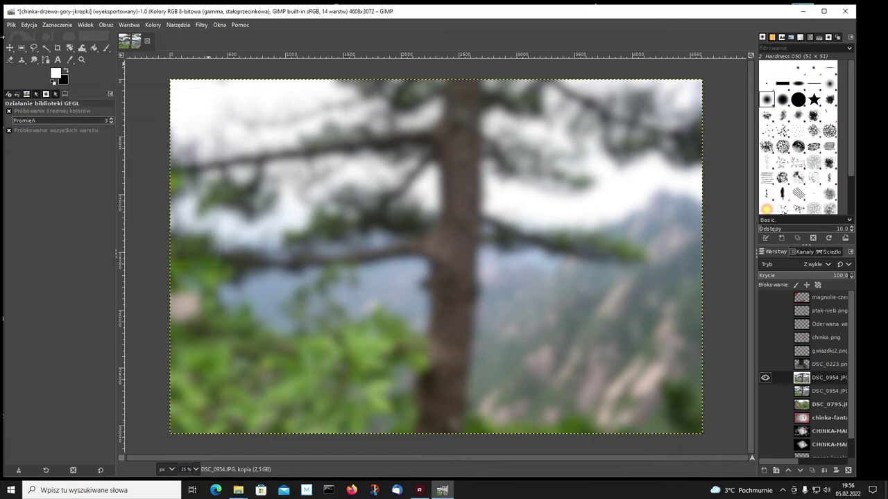
With the Move tool active, make DSC_0223, chinka.png and gwiazdki2.png visible again
{"action": "left_click", "coordinate": [9, 49]}
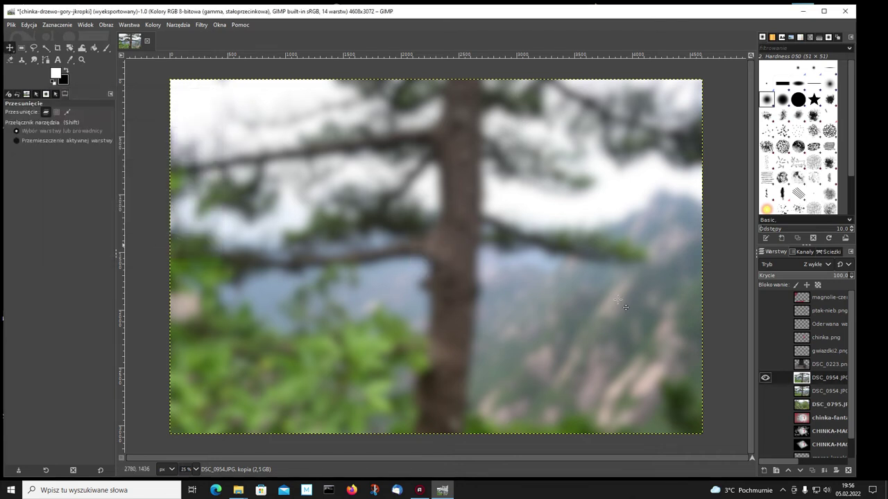
{"action": "left_click", "coordinate": [765, 364]}
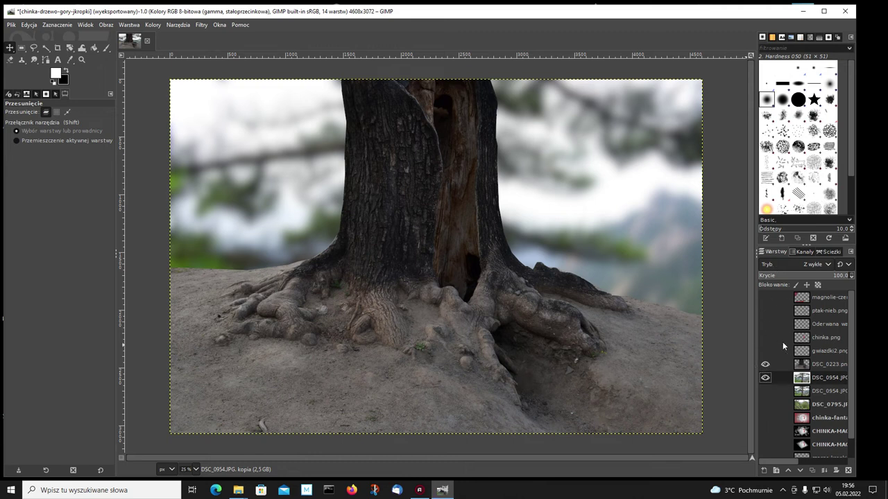
{"action": "left_click", "coordinate": [765, 338]}
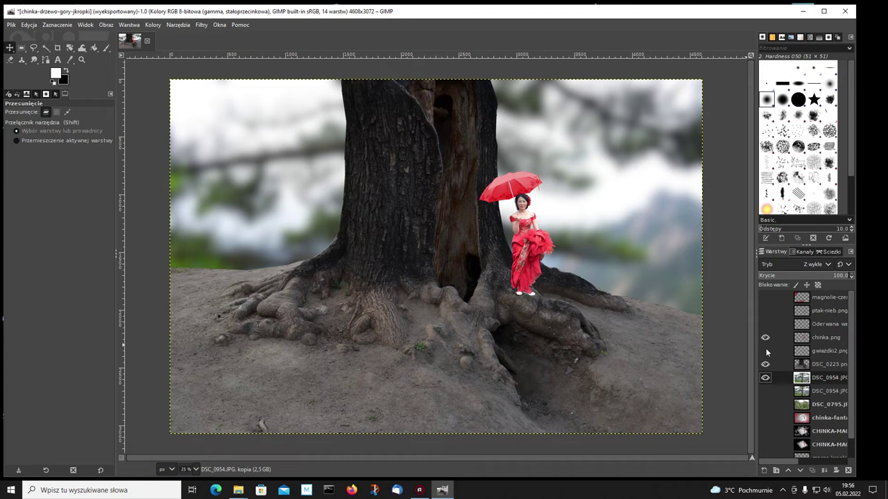
{"action": "left_click", "coordinate": [765, 351]}
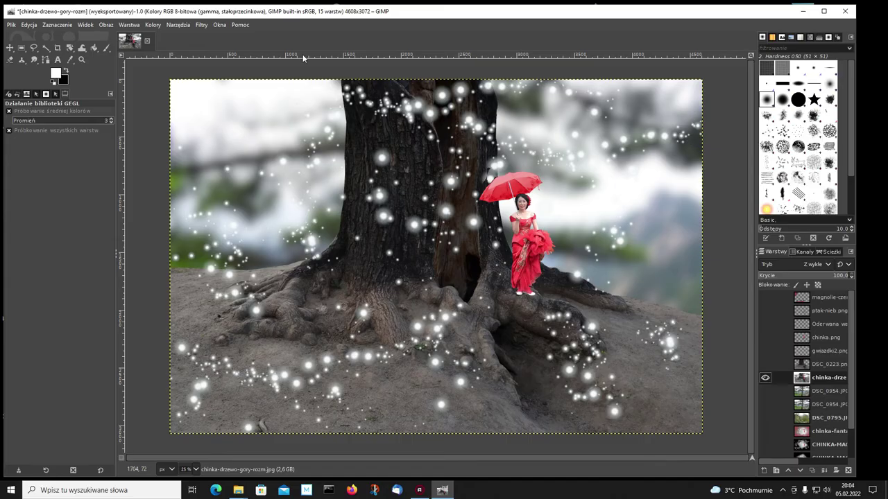
Apply the Cubism filter with tile size 10.00 and saturation 2.500 to the scene
{"action": "left_click", "coordinate": [202, 27]}
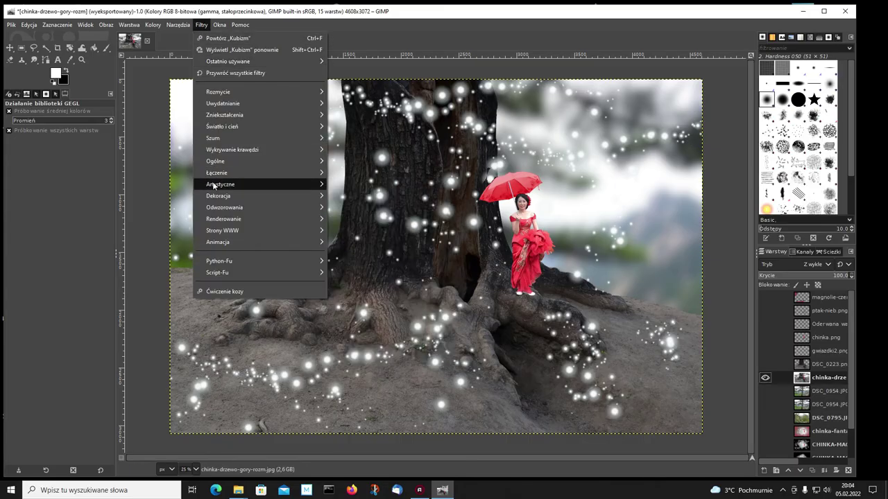
{"action": "mouse_move", "coordinate": [220, 185]}
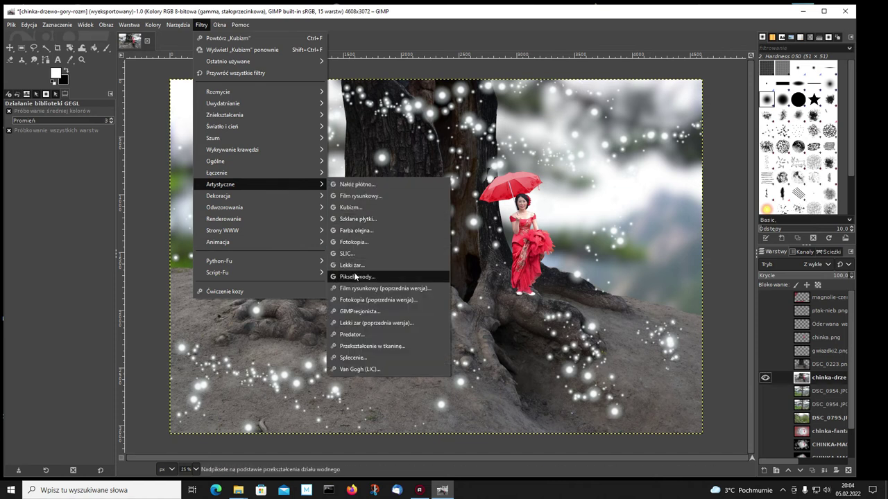
{"action": "left_click", "coordinate": [354, 208]}
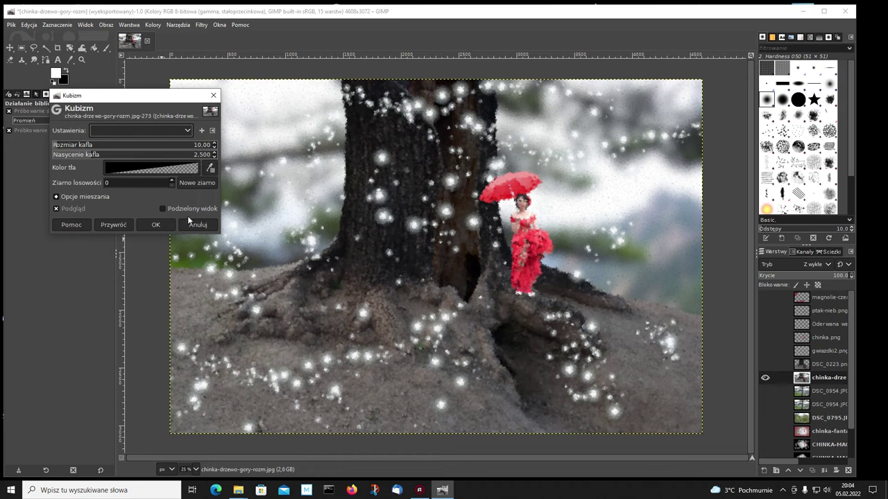
{"action": "left_click", "coordinate": [149, 225]}
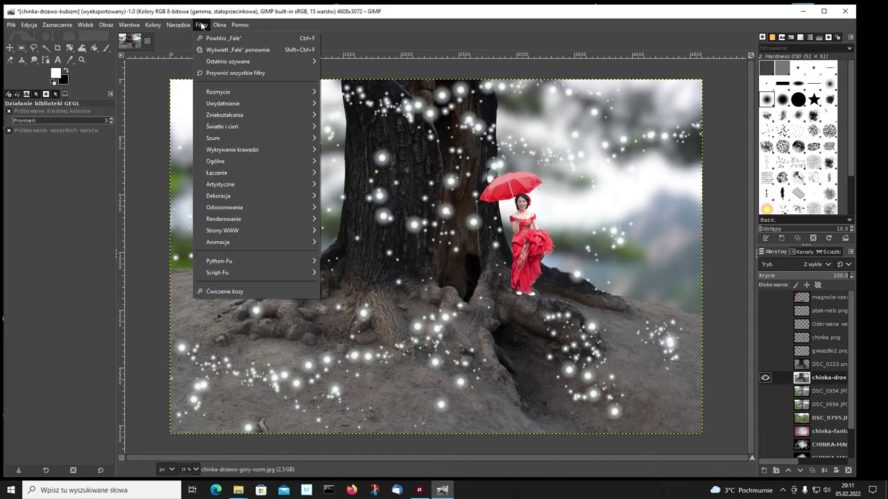
{"action": "mouse_move", "coordinate": [225, 115]}
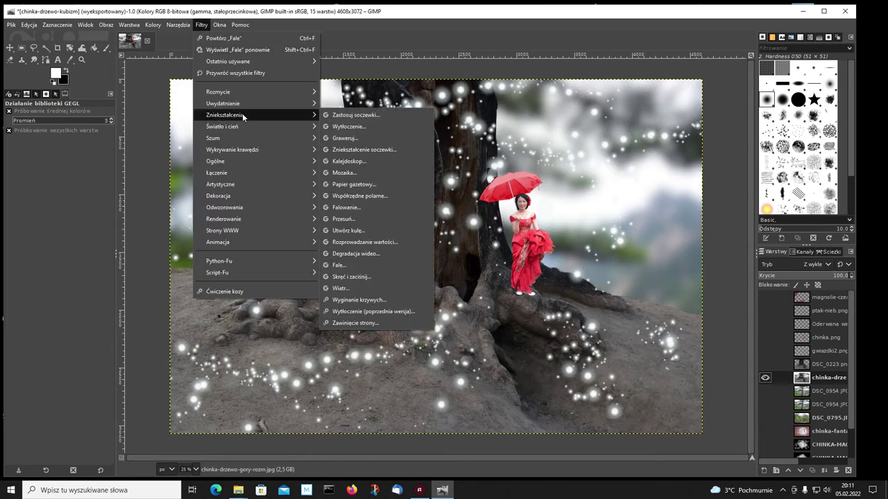
Set the Wind filter to blow downward with strength 26 and threshold 12
{"action": "left_click", "coordinate": [340, 288]}
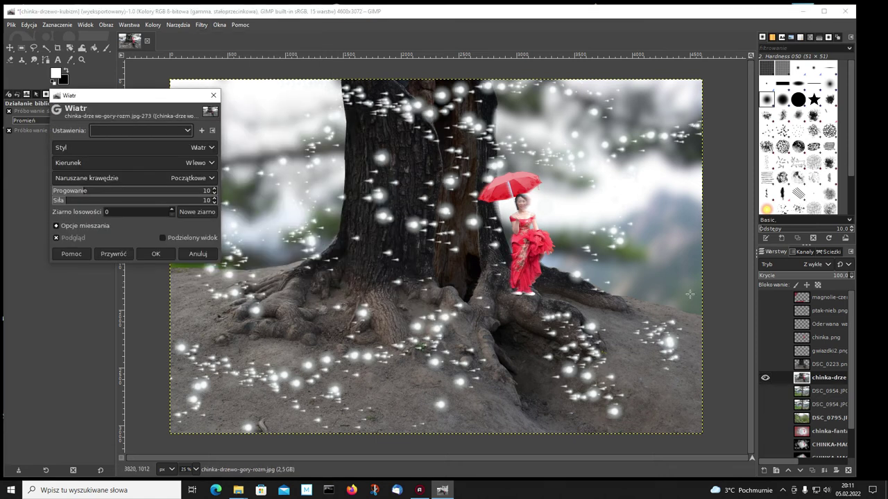
{"action": "left_click", "coordinate": [213, 164]}
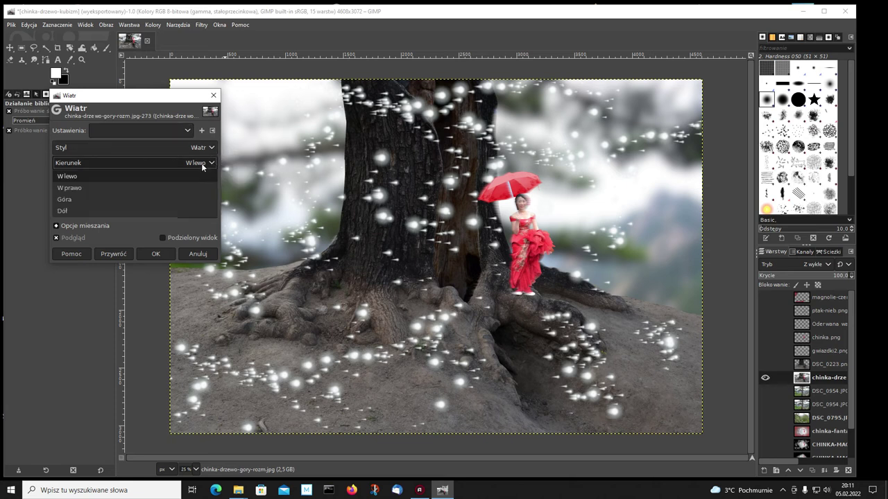
{"action": "left_click", "coordinate": [64, 210]}
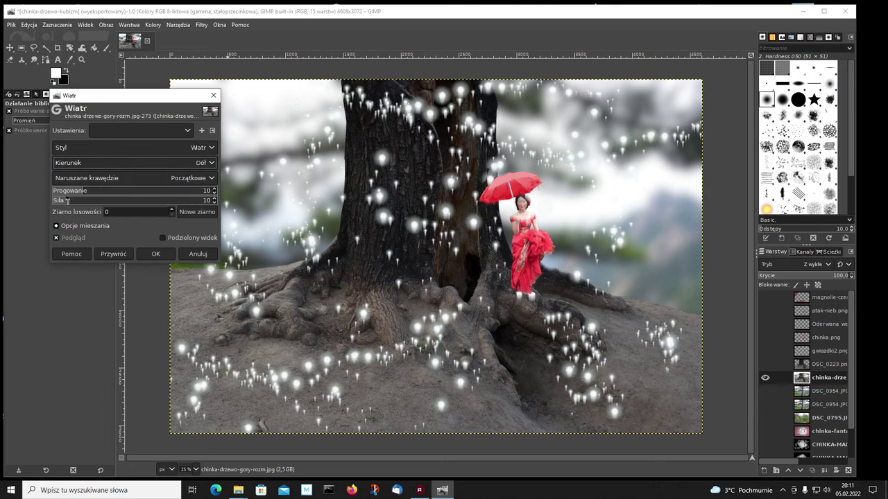
{"action": "left_click_drag", "start_coordinate": [67, 200], "coordinate": [90, 200]}
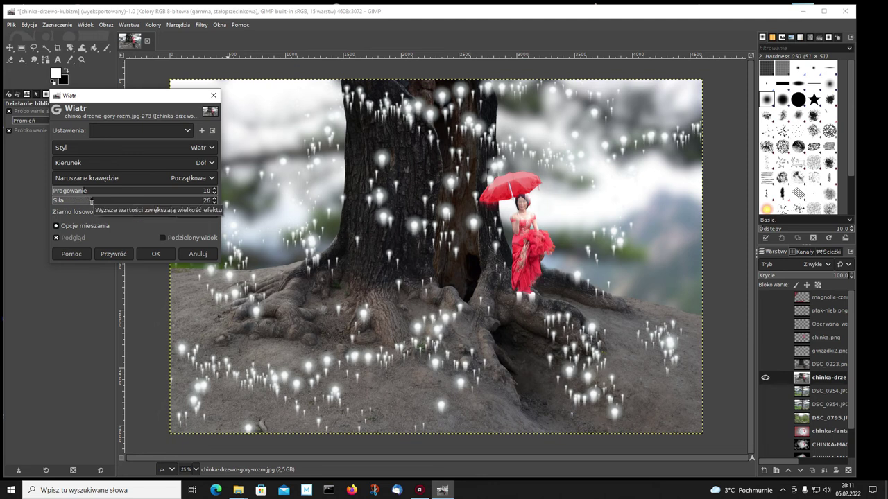
{"action": "left_click", "coordinate": [83, 191]}
{"action": "mouse_move", "coordinate": [83, 191]}
{"action": "left_mouse_down"}
{"action": "mouse_move", "coordinate": [109, 191]}
{"action": "mouse_move", "coordinate": [93, 191]}
{"action": "left_mouse_up"}
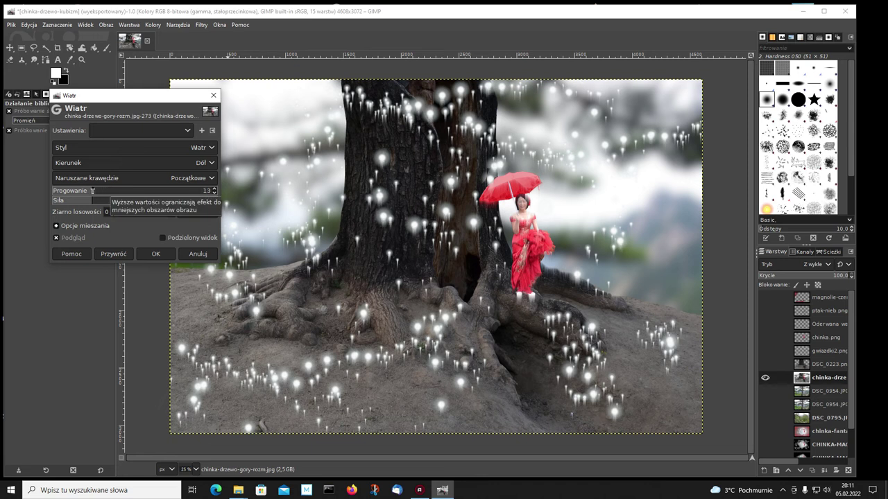
{"action": "left_click_drag", "start_coordinate": [93, 191], "coordinate": [90, 191]}
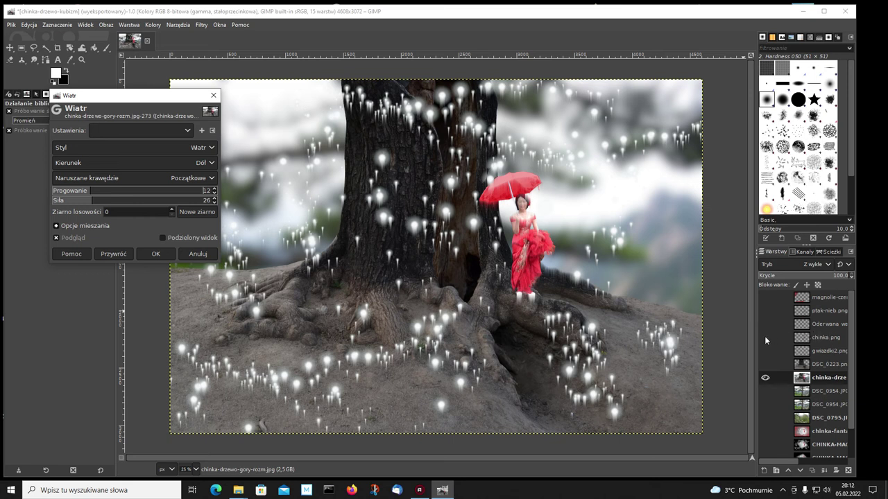
Compare the wind preview with chinka.png shown and hidden, then apply the effect
{"action": "left_click", "coordinate": [766, 338]}
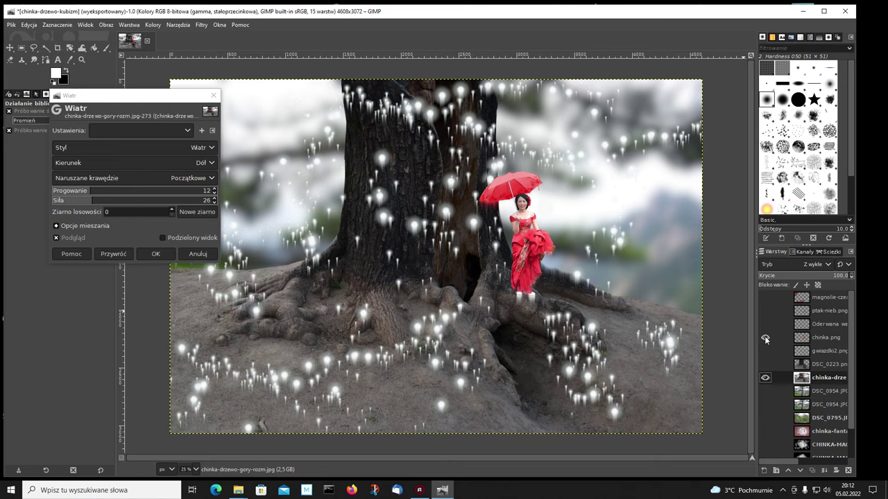
{"action": "left_click", "coordinate": [766, 338]}
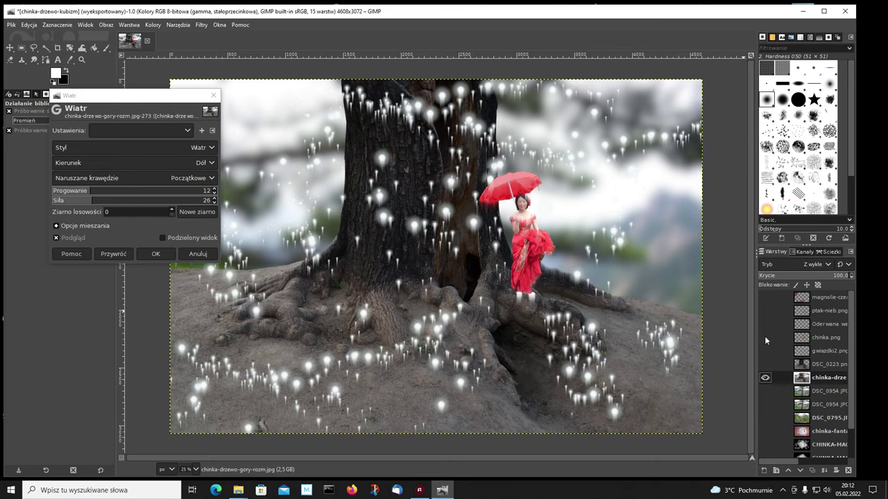
{"action": "left_click", "coordinate": [766, 339]}
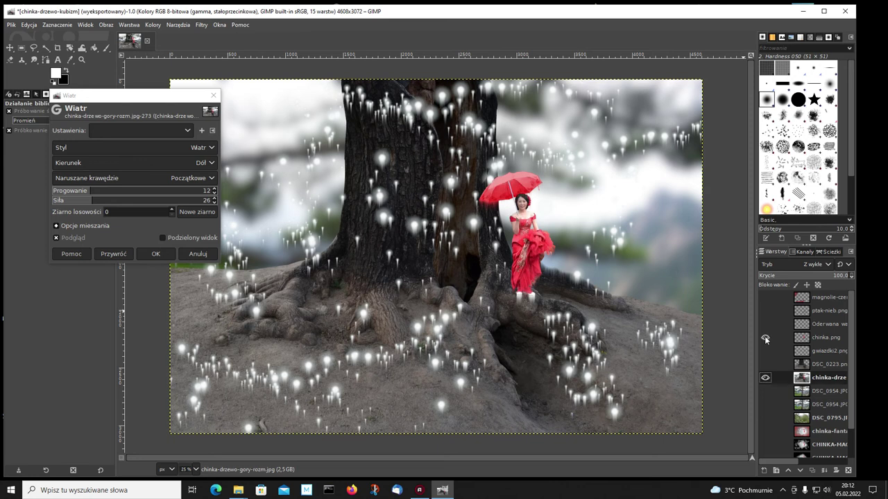
{"action": "left_click", "coordinate": [765, 339]}
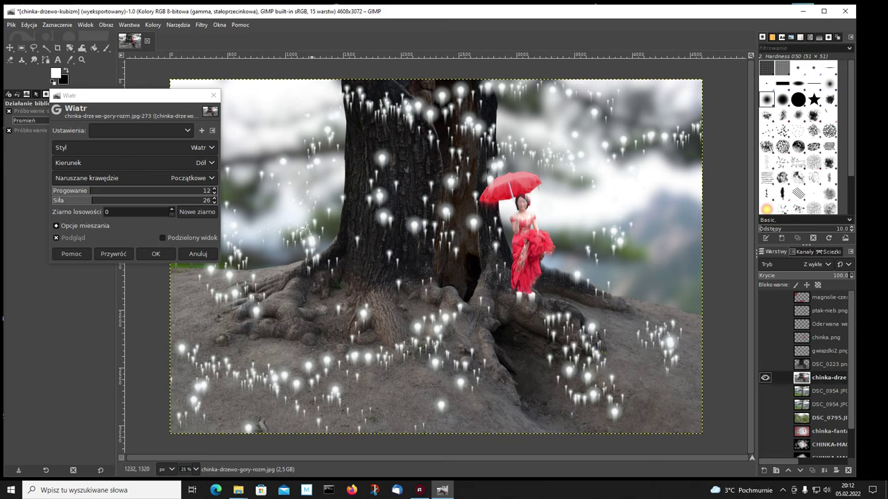
{"action": "left_click", "coordinate": [156, 254]}
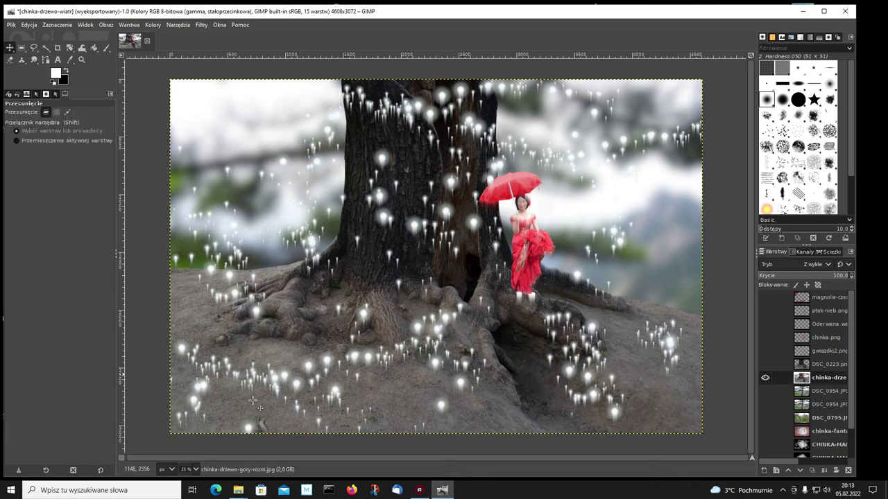
{"action": "left_click", "coordinate": [190, 470]}
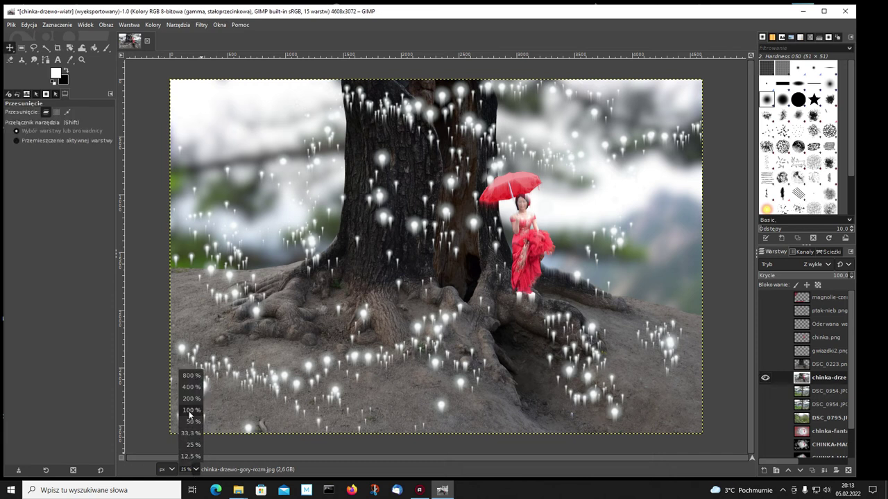
{"action": "left_click", "coordinate": [191, 410]}
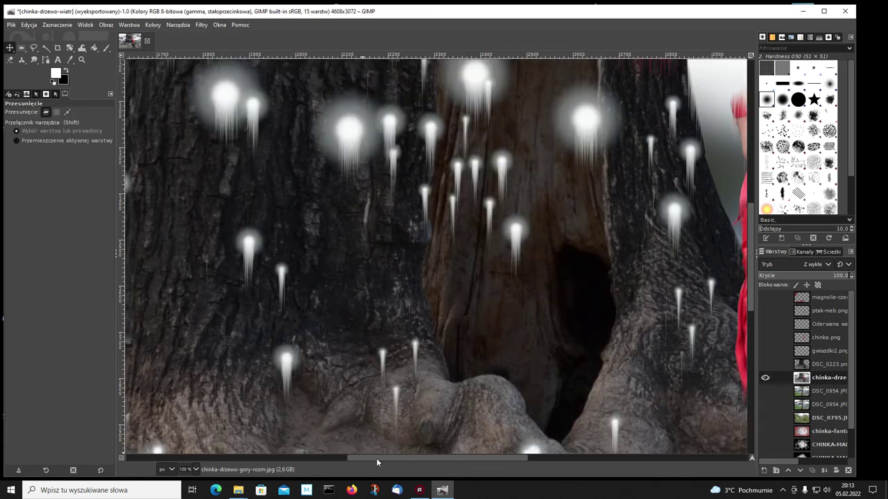
{"action": "left_click_drag", "start_coordinate": [376, 458], "coordinate": [465, 458]}
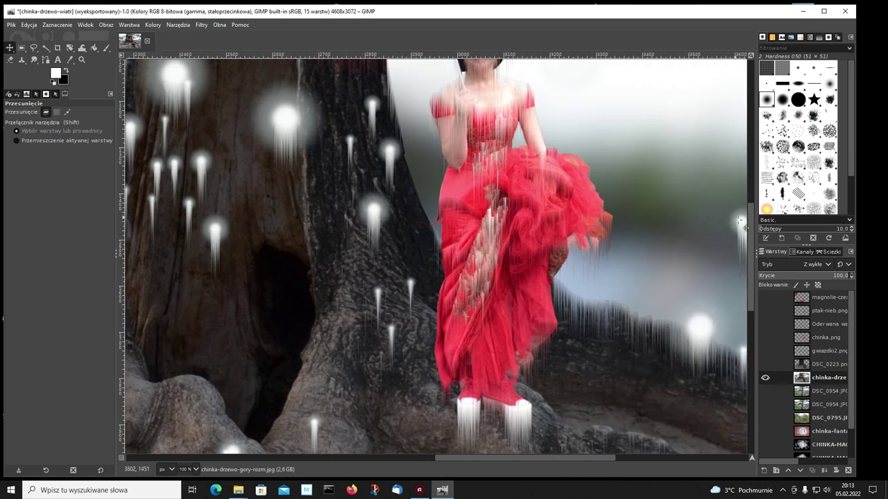
{"action": "left_click_drag", "start_coordinate": [751, 223], "coordinate": [752, 166]}
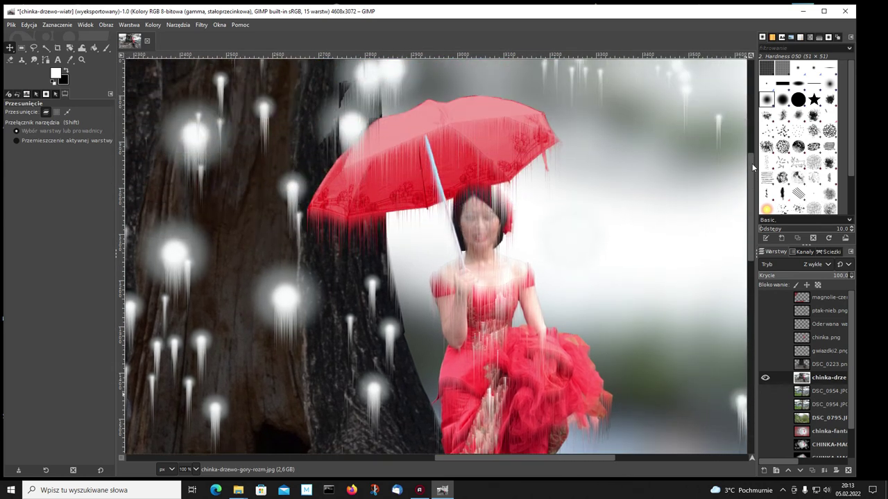
{"action": "left_click_drag", "start_coordinate": [752, 163], "coordinate": [748, 152]}
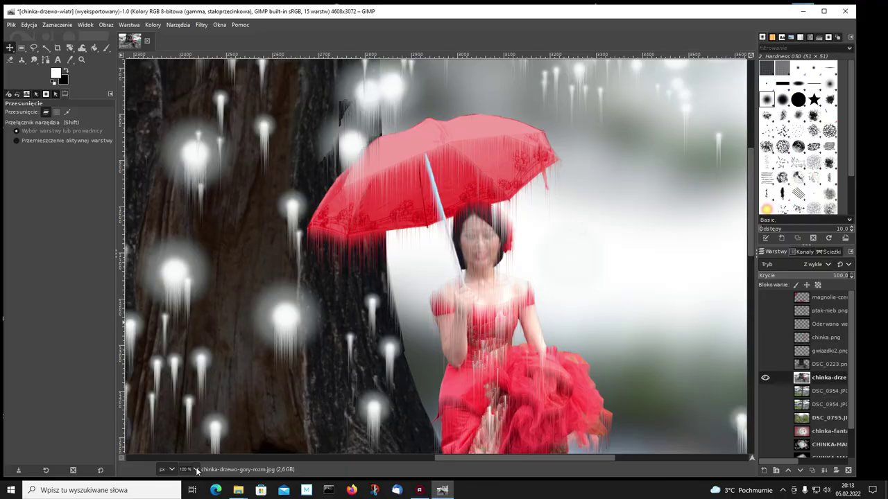
{"action": "left_click", "coordinate": [196, 470]}
{"action": "left_click", "coordinate": [191, 444]}
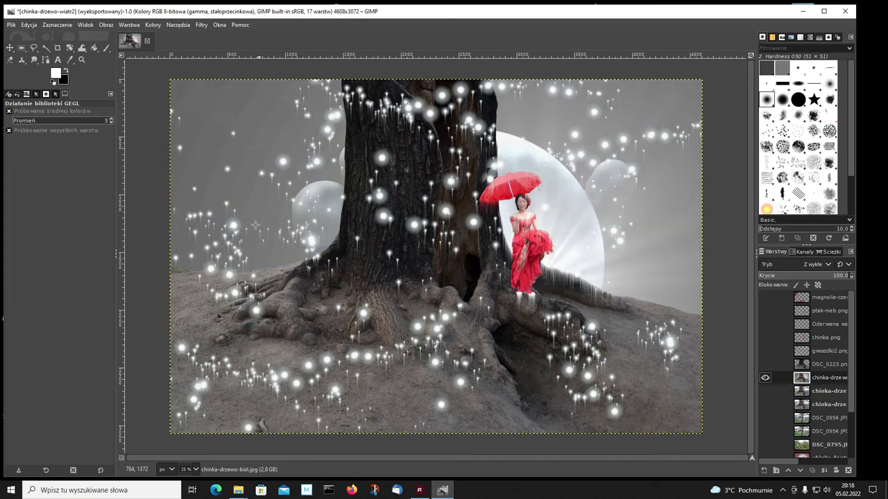
Set the Hue-Chroma hue to -148.60, turning the red umbrella and dress blue
{"action": "left_click", "coordinate": [153, 25]}
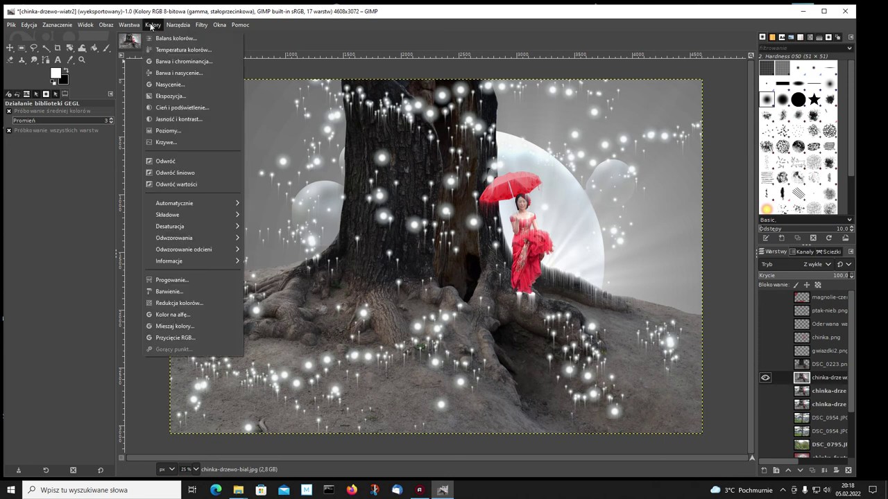
{"action": "left_click", "coordinate": [160, 63]}
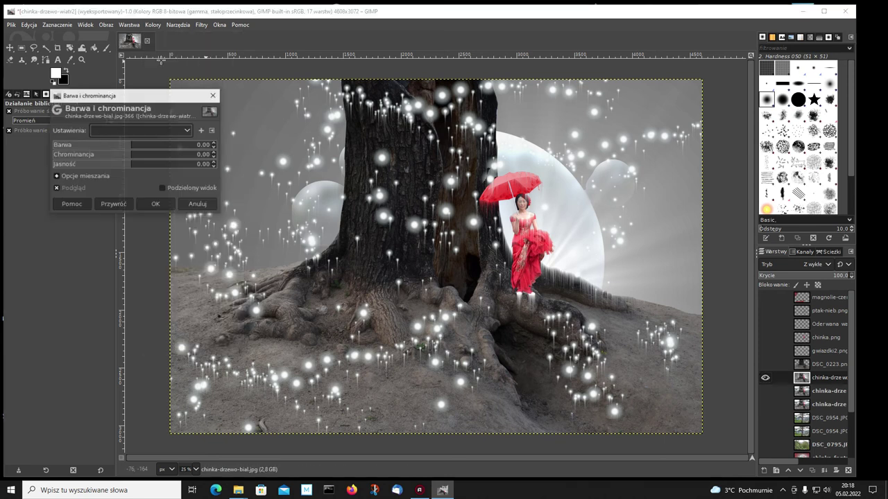
{"action": "left_click", "coordinate": [129, 147]}
{"action": "left_click_drag", "start_coordinate": [129, 147], "coordinate": [151, 153]}
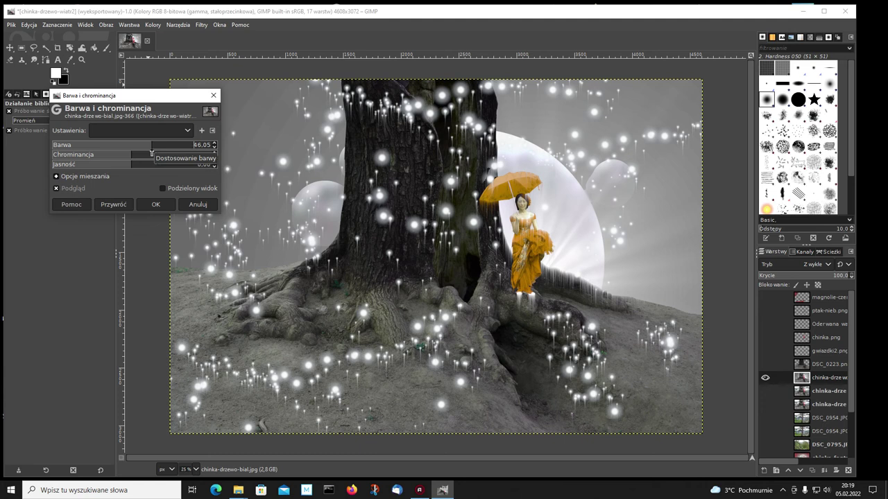
{"action": "left_click_drag", "start_coordinate": [151, 153], "coordinate": [186, 155]}
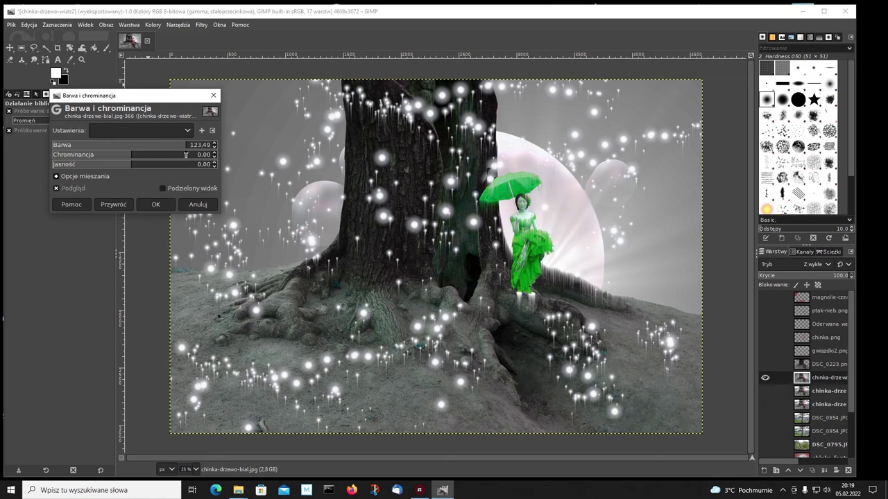
{"action": "left_click_drag", "start_coordinate": [186, 155], "coordinate": [215, 154]}
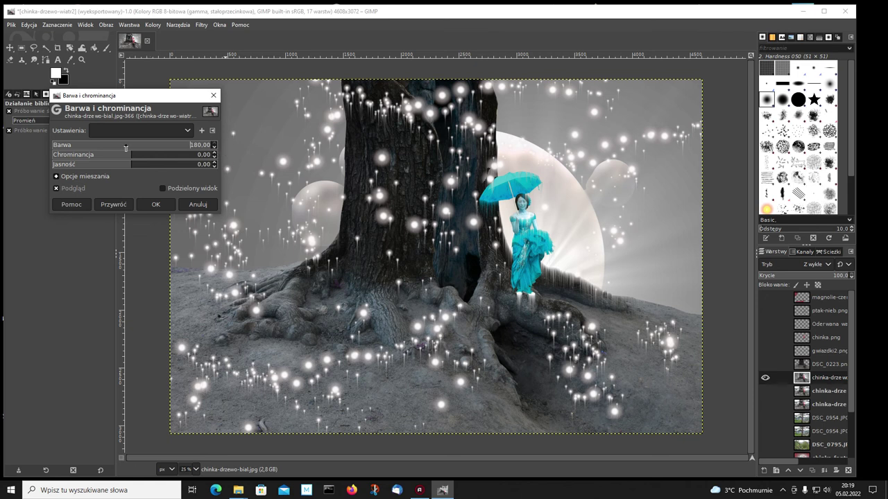
{"action": "left_click", "coordinate": [81, 146]}
{"action": "mouse_move", "coordinate": [81, 146]}
{"action": "left_mouse_down"}
{"action": "mouse_move", "coordinate": [61, 146]}
{"action": "mouse_move", "coordinate": [95, 156]}
{"action": "left_mouse_up"}
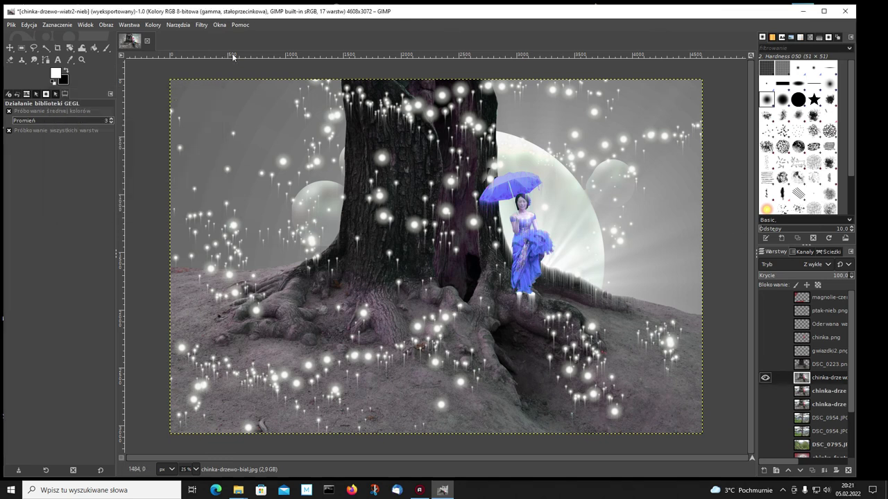
Desaturate the scene to black and white using the Luma mode
{"action": "left_click", "coordinate": [156, 26]}
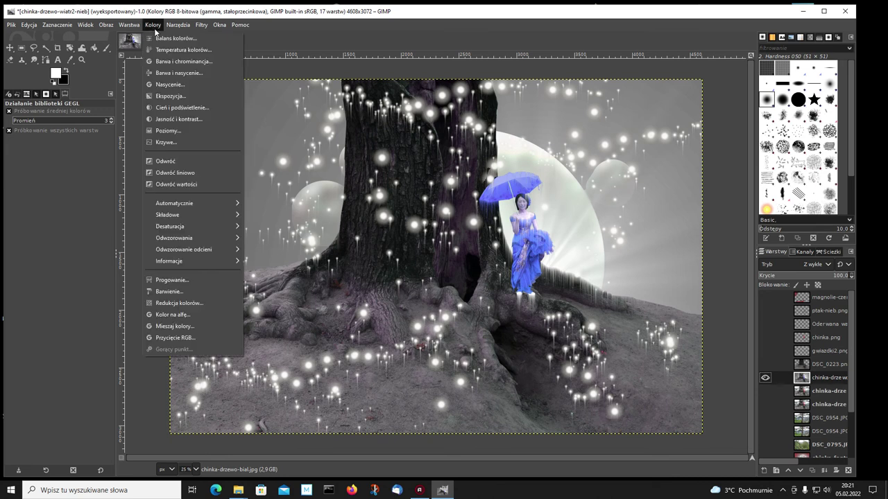
{"action": "mouse_move", "coordinate": [170, 227]}
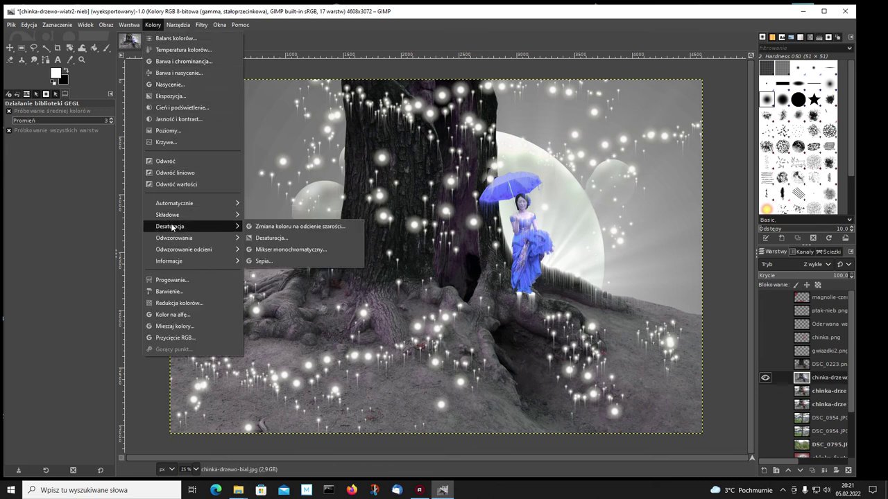
{"action": "left_click", "coordinate": [261, 238]}
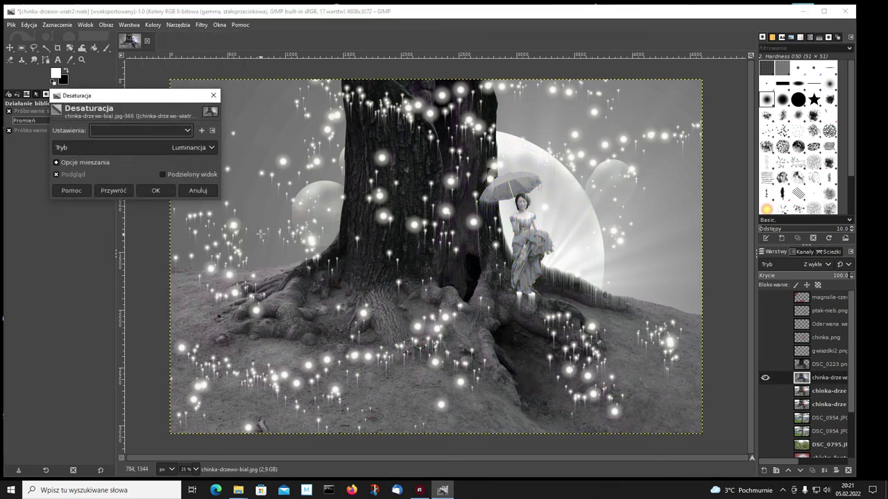
{"action": "left_click", "coordinate": [214, 147]}
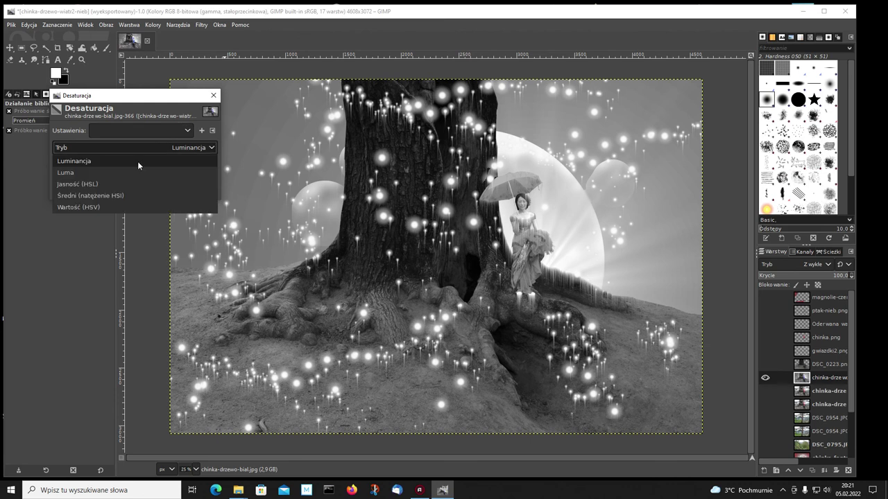
{"action": "left_click", "coordinate": [69, 175]}
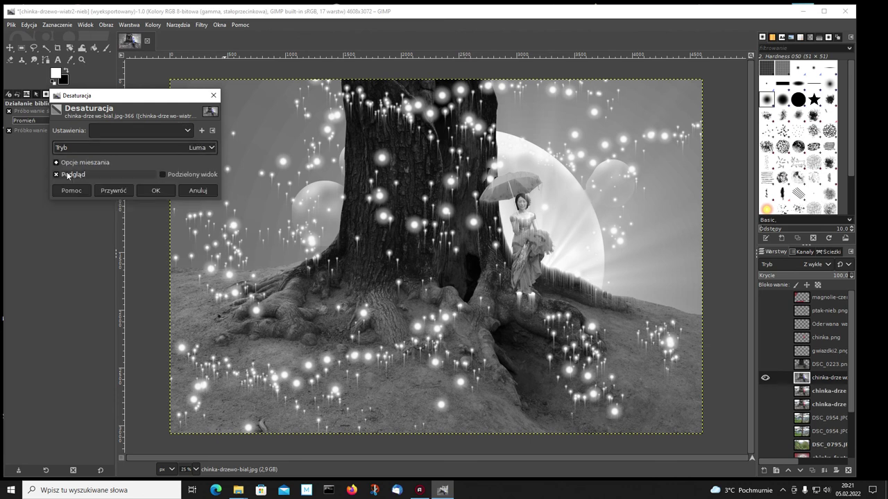